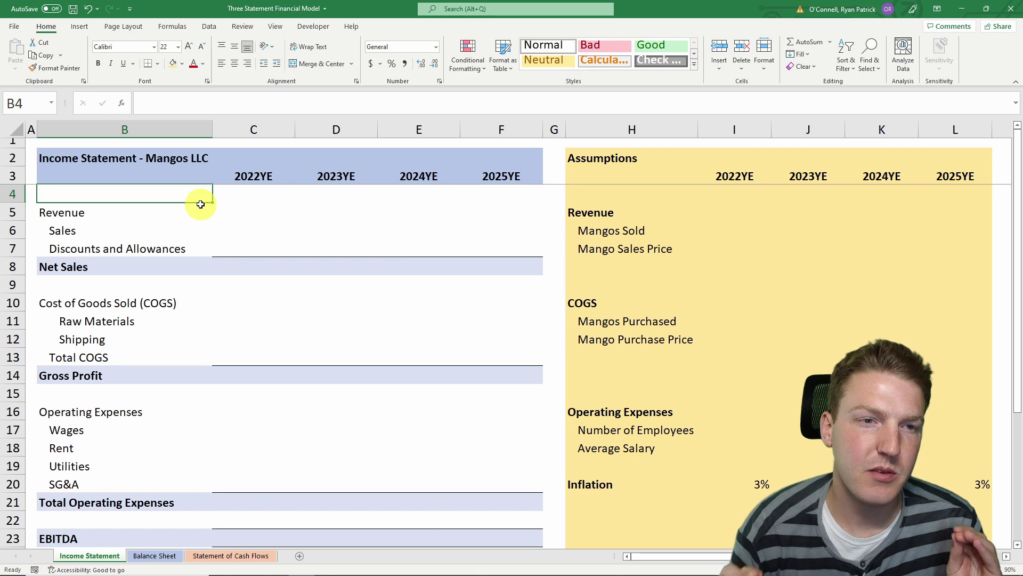
# Survey the income statement columns and the assumptions block beside it.
pyautogui.click(160, 156)
pyautogui.click(202, 221)
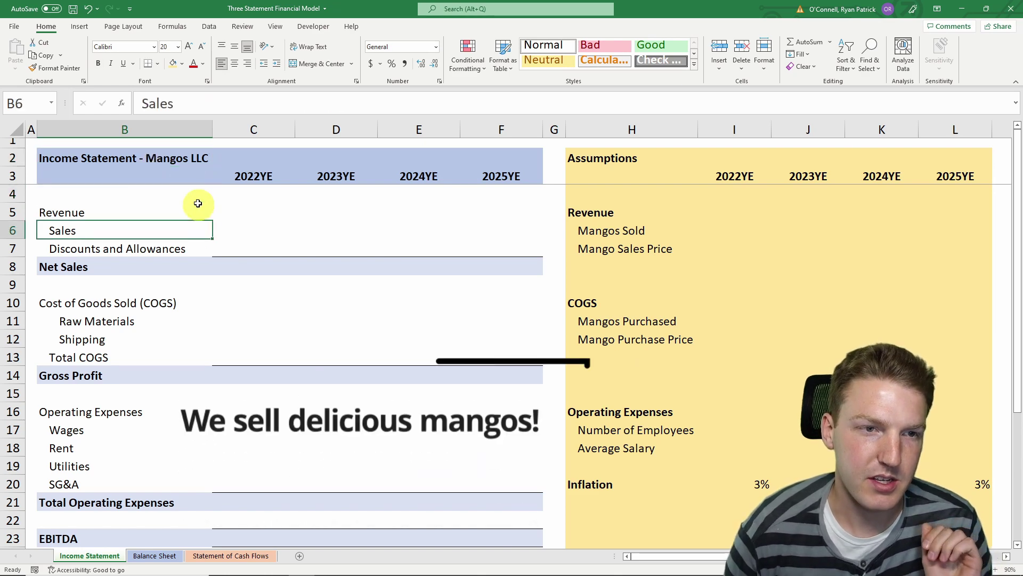
pyautogui.moveTo(155, 128); pyautogui.dragTo(502, 126)
pyautogui.click(258, 179)
pyautogui.scroll(-5, 274, 201)
pyautogui.scroll(4, 300, 223)
pyautogui.scroll(1, 300, 223)
pyautogui.moveTo(637, 129); pyautogui.dragTo(951, 119)
pyautogui.click(686, 192)
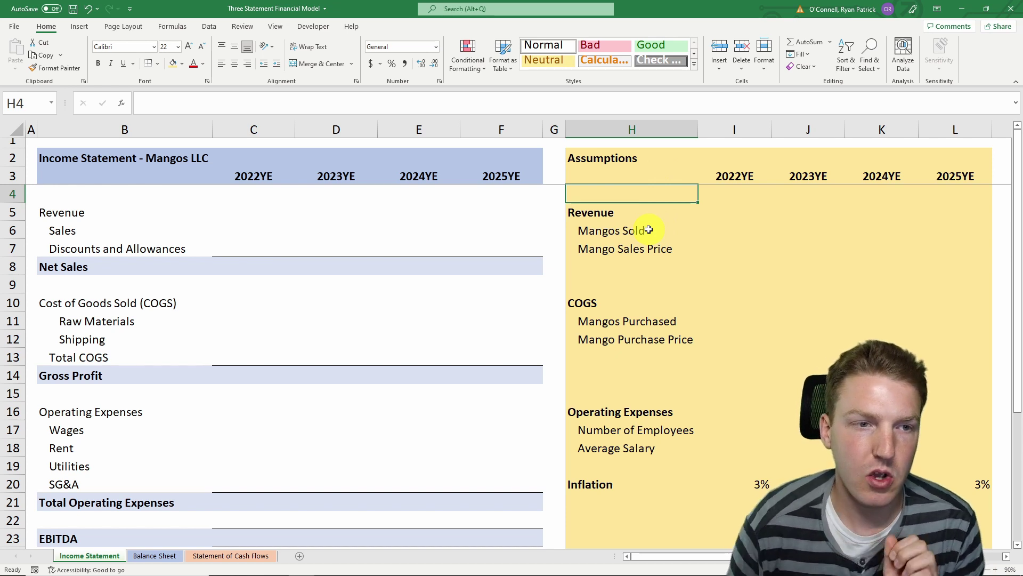
# Point out the Revenue heading, the Sales line and the Mangos Sold assumption.
pyautogui.click(87, 224)
pyautogui.click(77, 216)
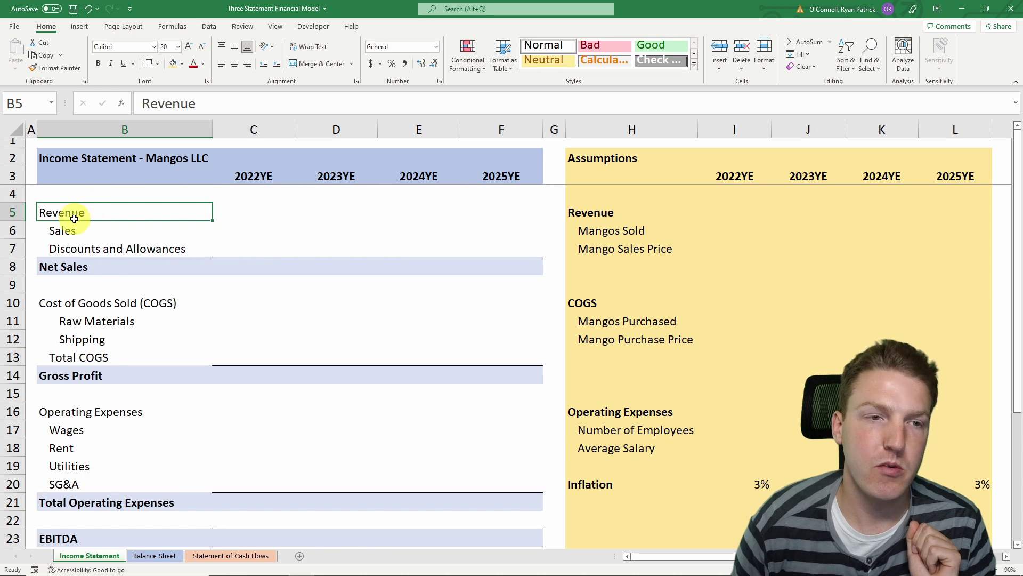
pyautogui.click(76, 231)
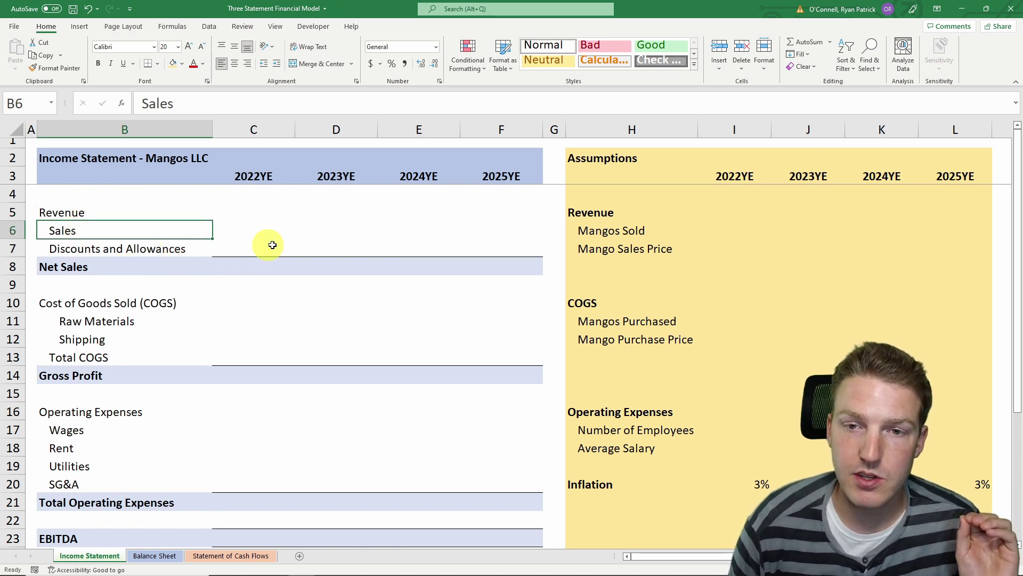
pyautogui.click(615, 232)
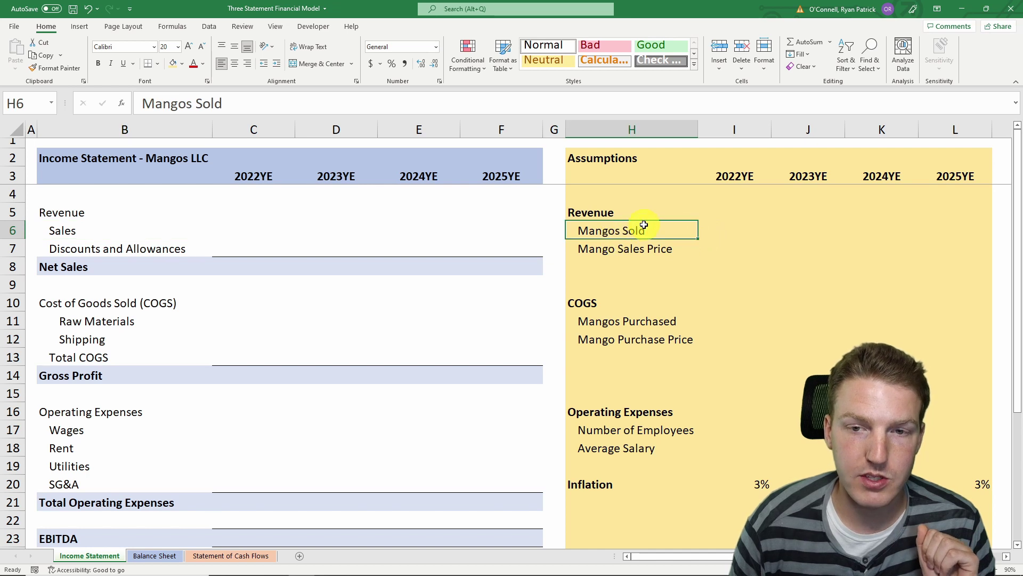
# Enter 500,000 and 600,000 as Mangos Sold for 2022YE and 2023YE.
pyautogui.click(721, 229)
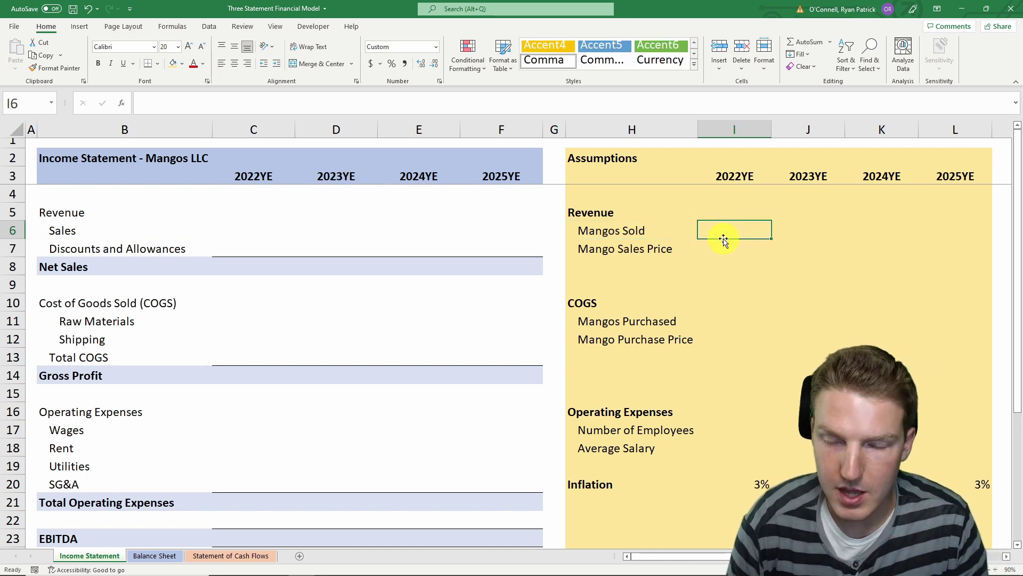
pyautogui.write('500000')
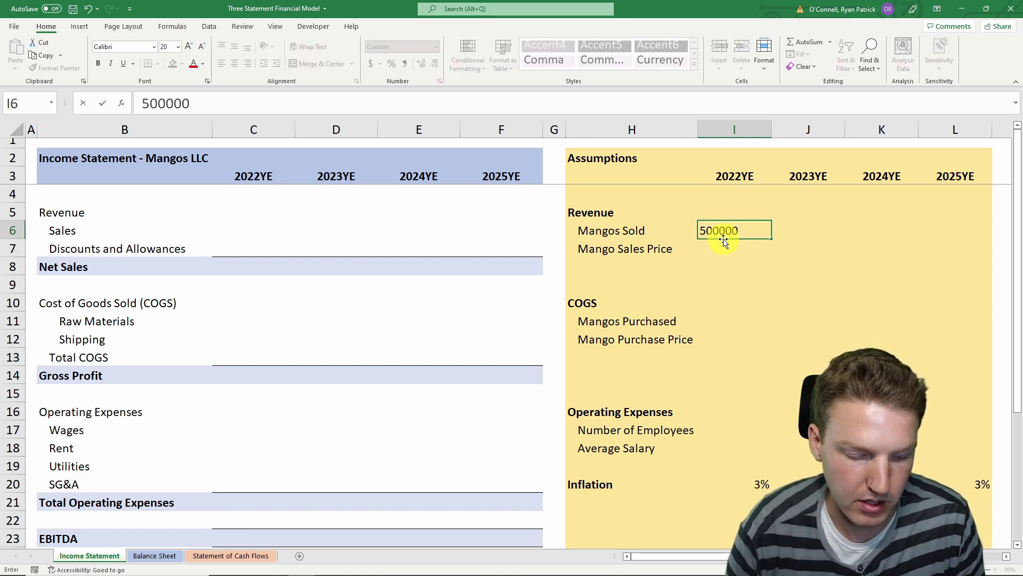
pyautogui.hotkey('ctrl', 'Return')
pyautogui.press('Right')
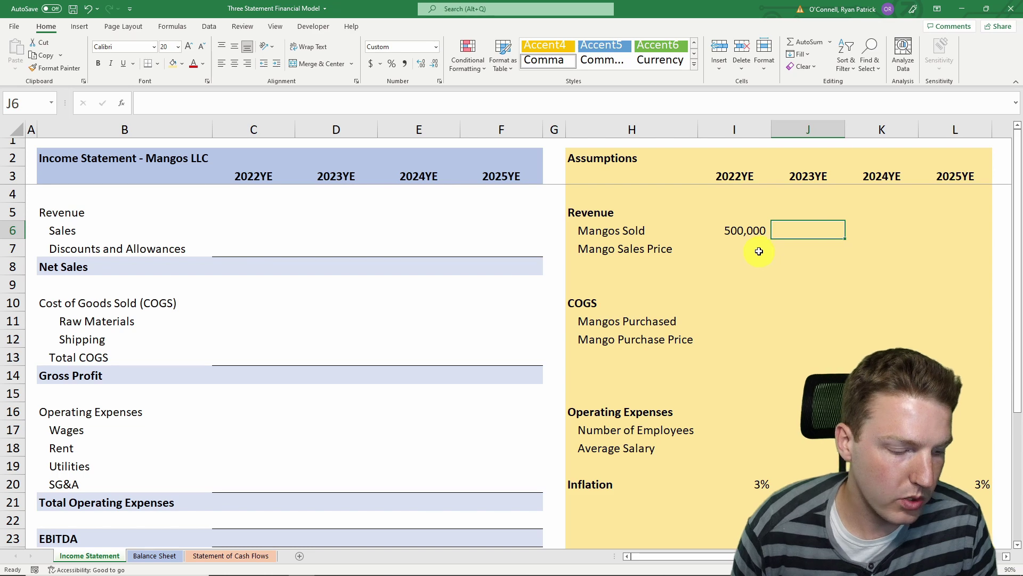
pyautogui.write('600000')
pyautogui.press('Right')
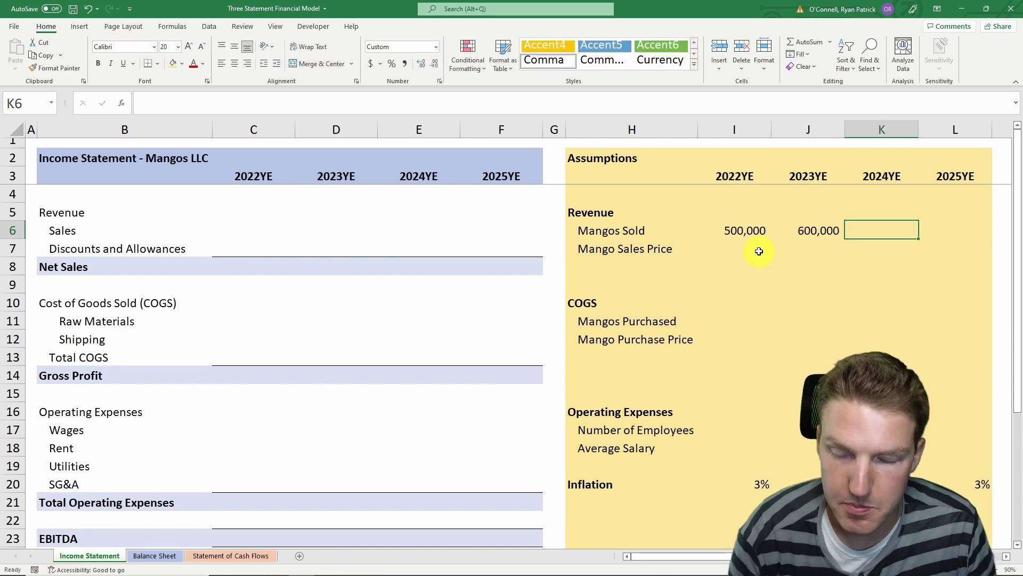
# Enter 800,000 and 1,000,000 as Mangos Sold for 2024YE and 2025YE.
pyautogui.write('800000')
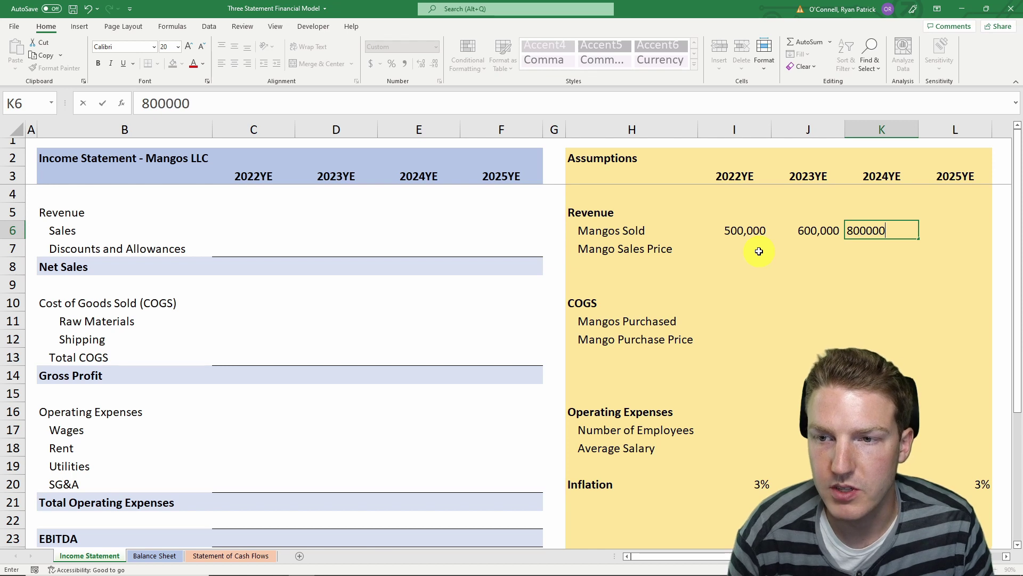
pyautogui.hotkey('ctrl', 'Return')
pyautogui.press('Right')
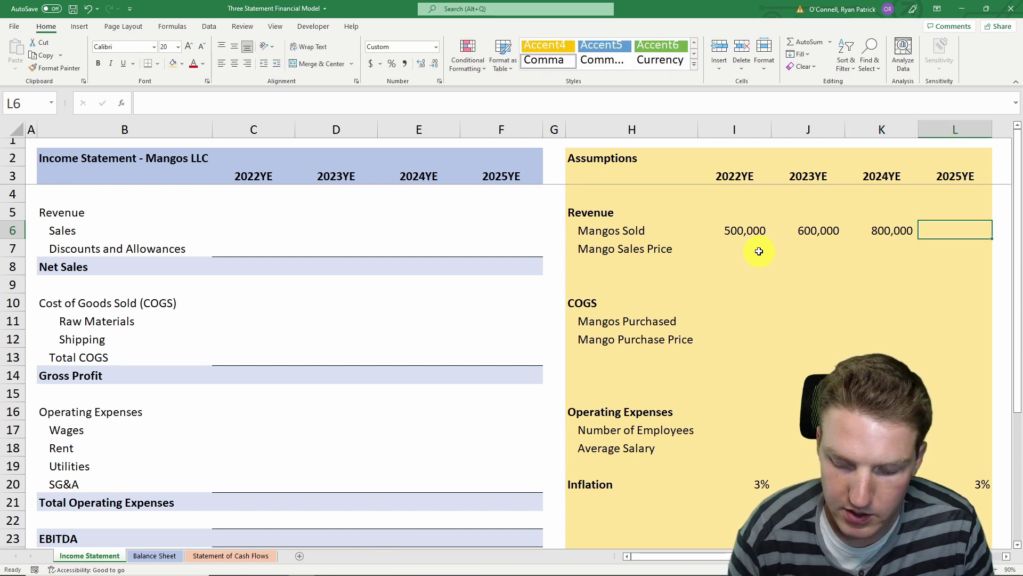
pyautogui.write('1,000,00')
pyautogui.write('0')
pyautogui.press('Right')
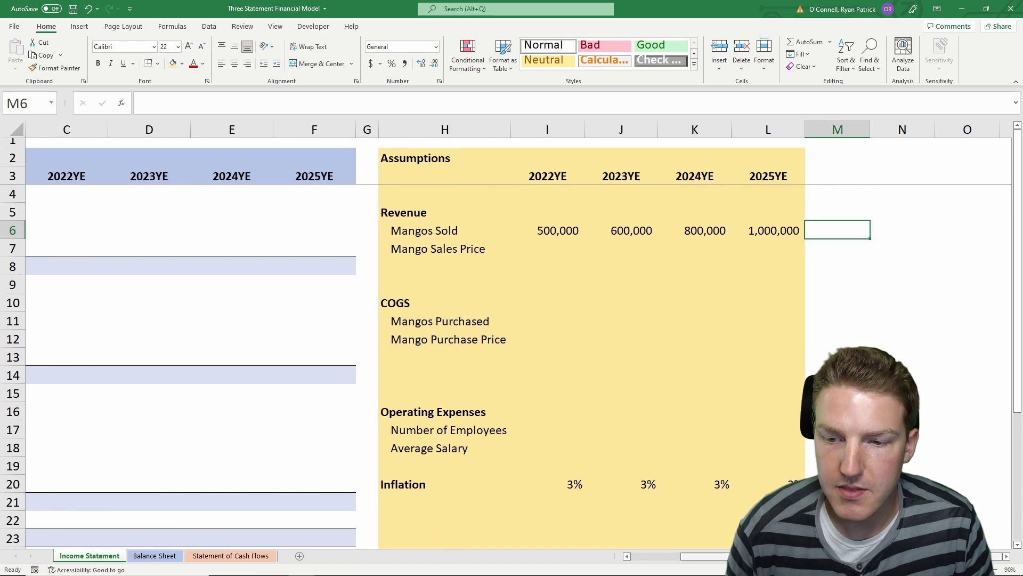
pyautogui.hscroll(-2, 745, 384)
pyautogui.scroll(-4, 744, 384)
pyautogui.scroll(4, 744, 342)
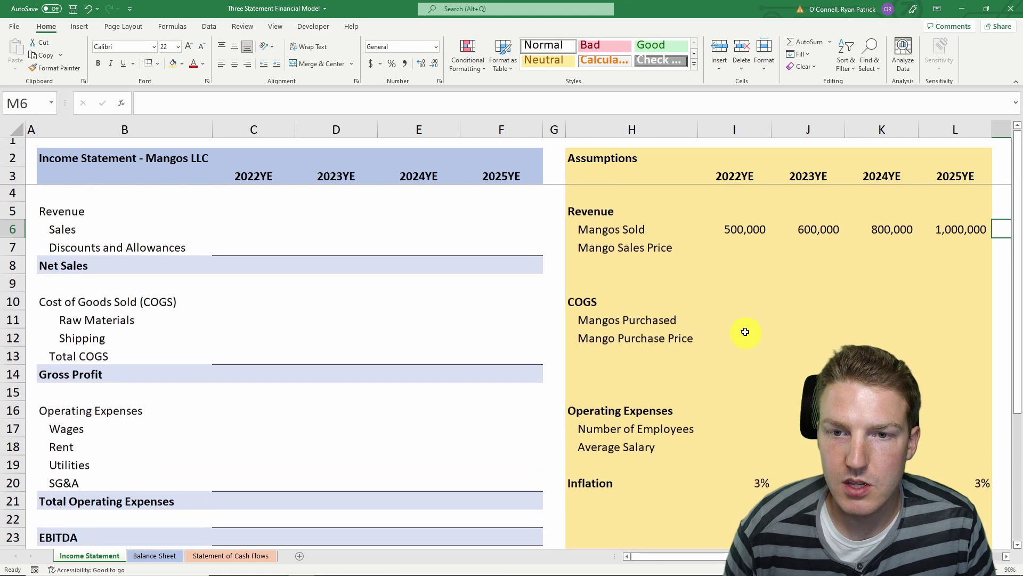
pyautogui.click(748, 250)
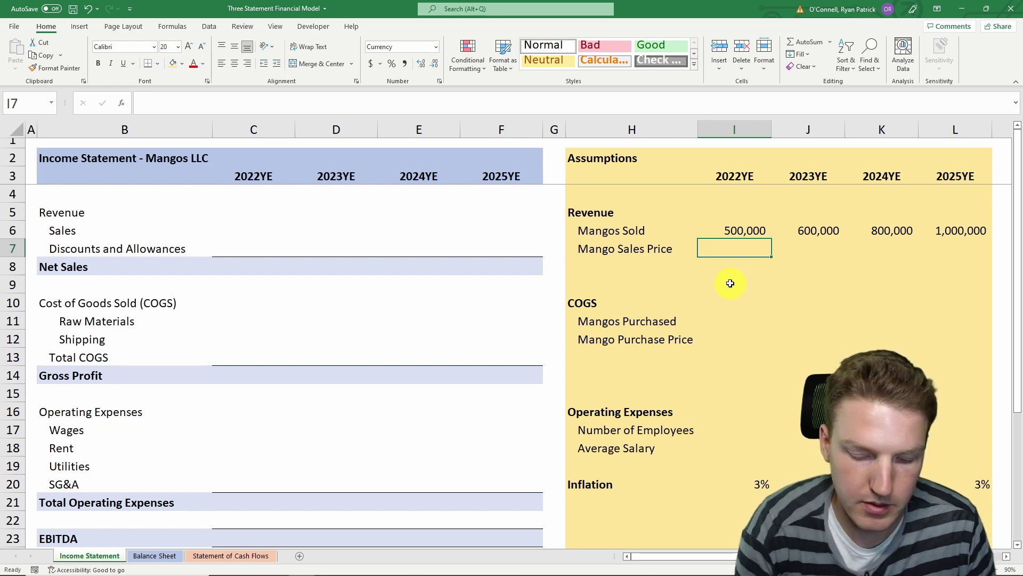
# Enter $1.25 as the 2022YE Mango Sales Price and review the yearly inflation rates.
pyautogui.write('=1.25')
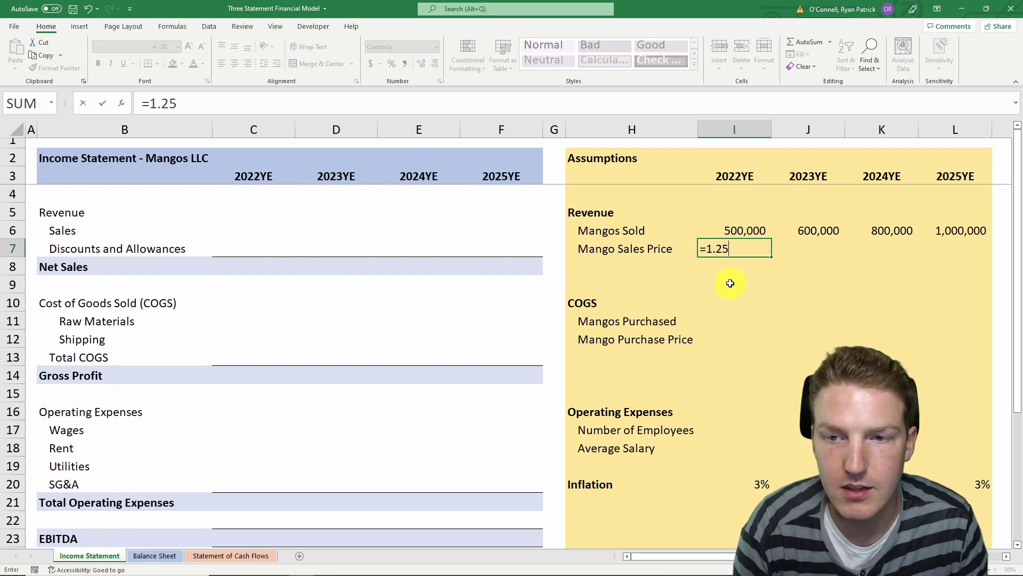
pyautogui.press('Return')
pyautogui.click(814, 251)
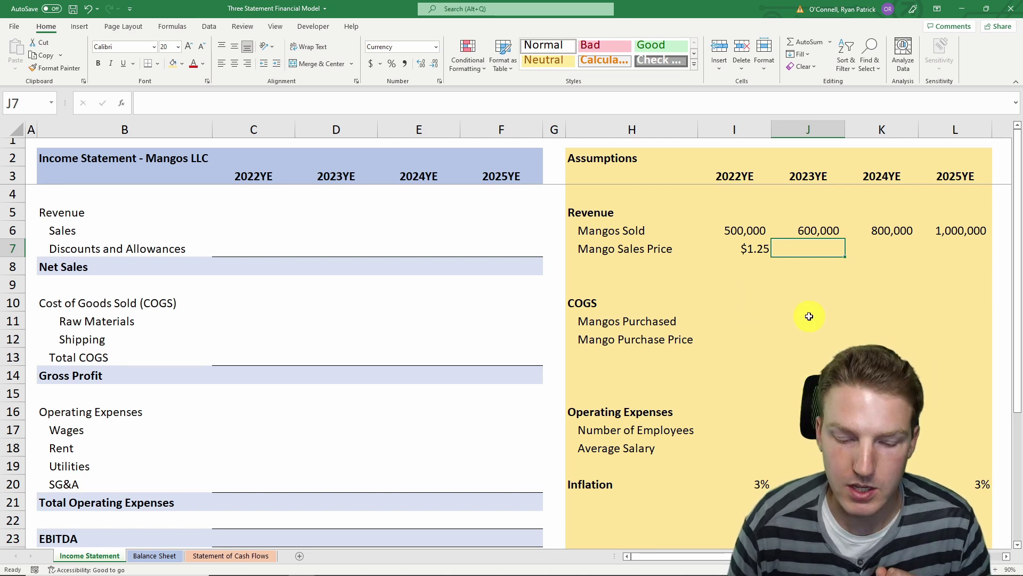
pyautogui.click(813, 478)
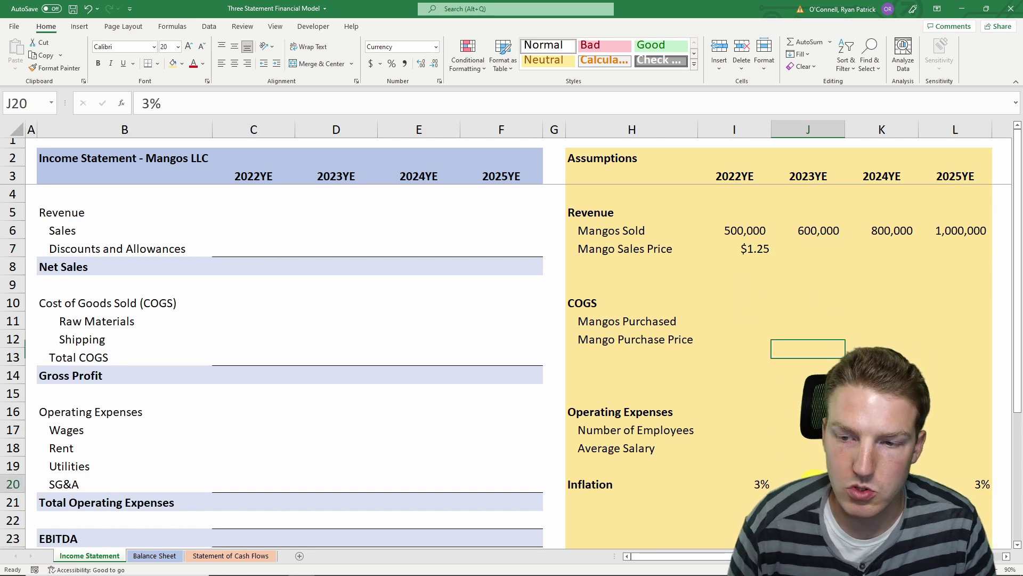
pyautogui.moveTo(792, 481); pyautogui.dragTo(959, 483)
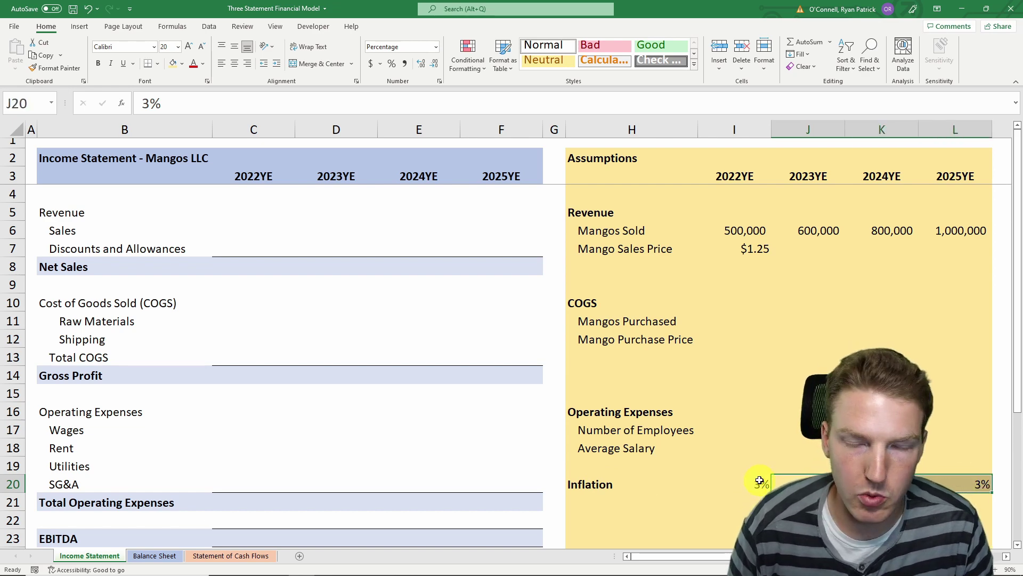
pyautogui.click(882, 484)
# Set the 2023YE sales price to =I7*(1+J20), the 2022 price grown by inflation.
pyautogui.click(804, 258)
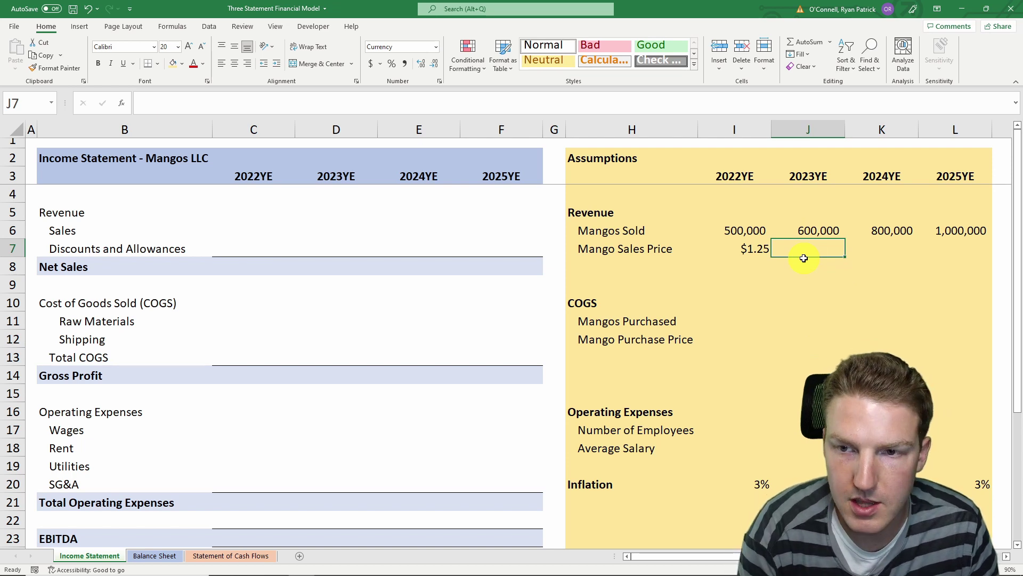
pyautogui.write('=')
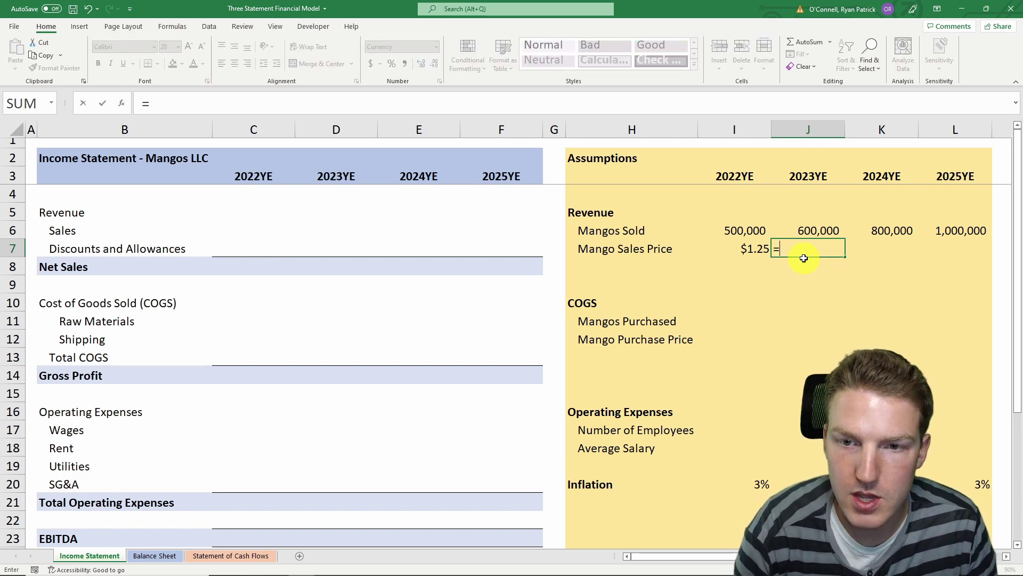
pyautogui.click(739, 248)
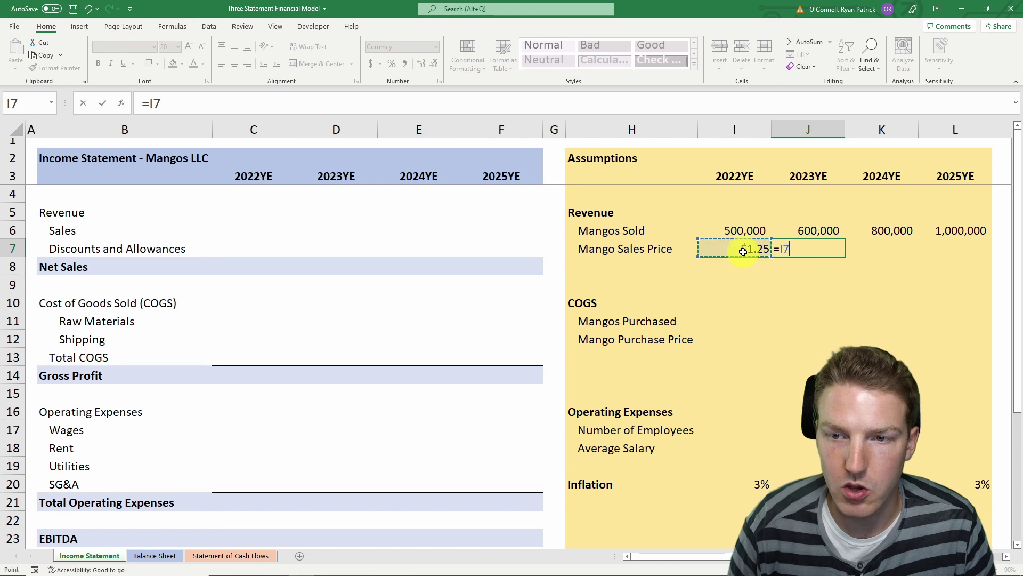
pyautogui.write('*')
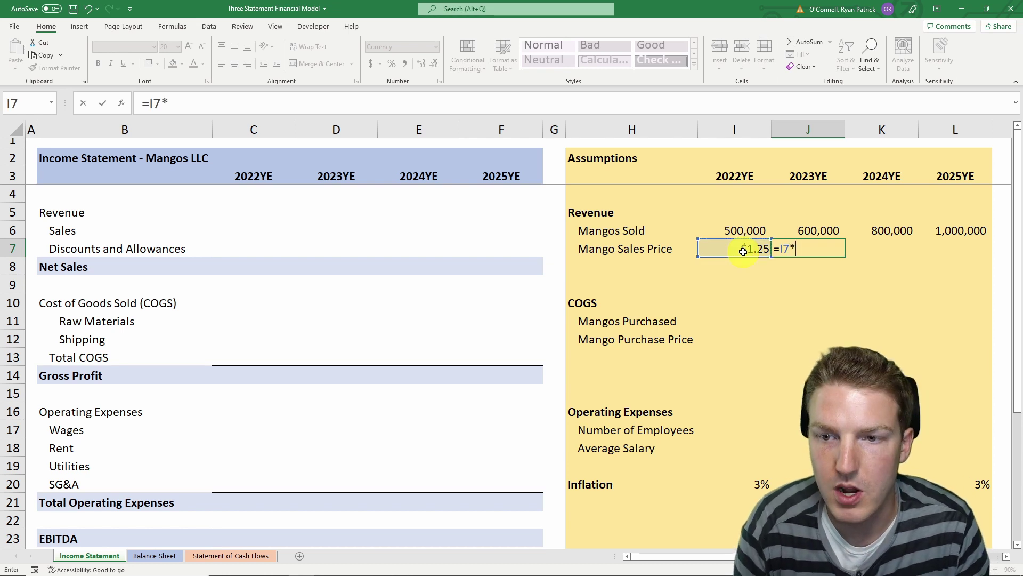
pyautogui.write('(1+')
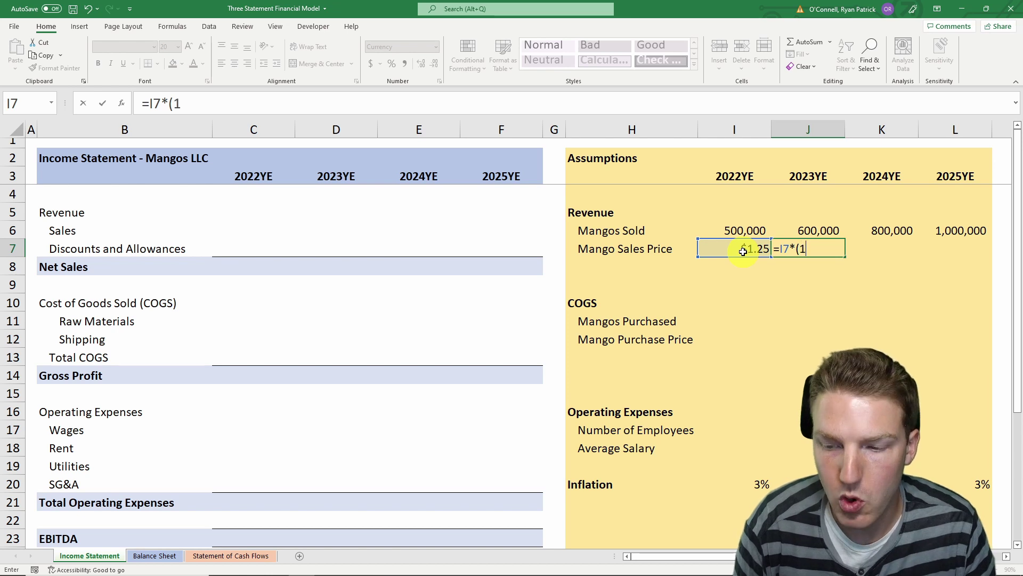
pyautogui.click(799, 483)
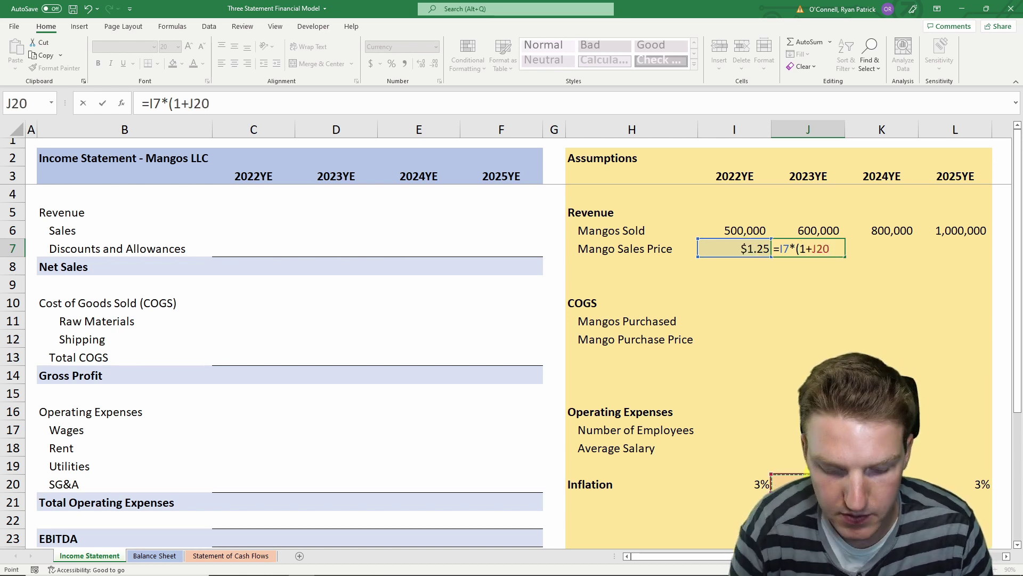
pyautogui.write(')')
pyautogui.press('Return')
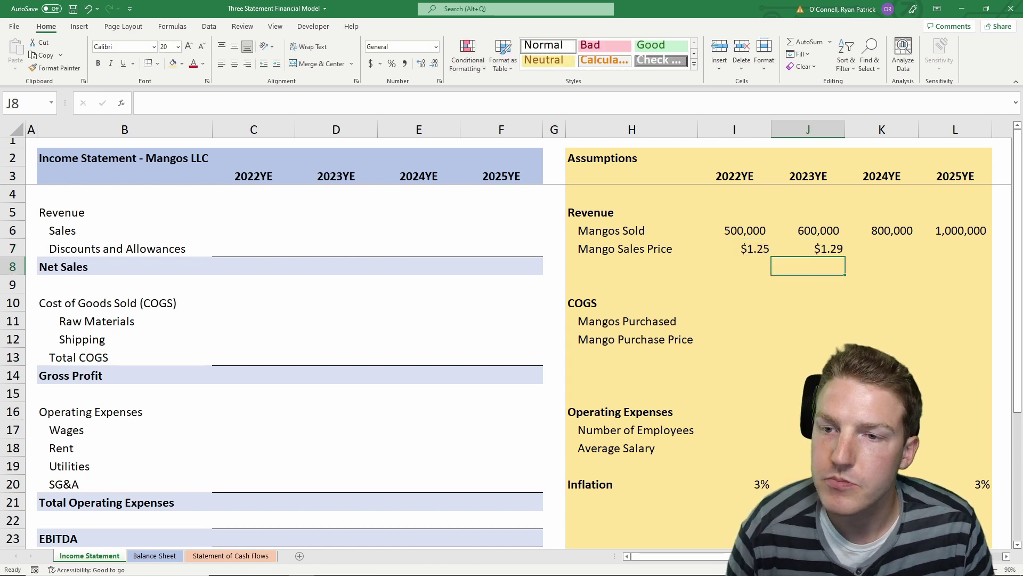
# Fill the price formula through 2025YE, giving $1.29, $1.33 and $1.37.
pyautogui.click(841, 254)
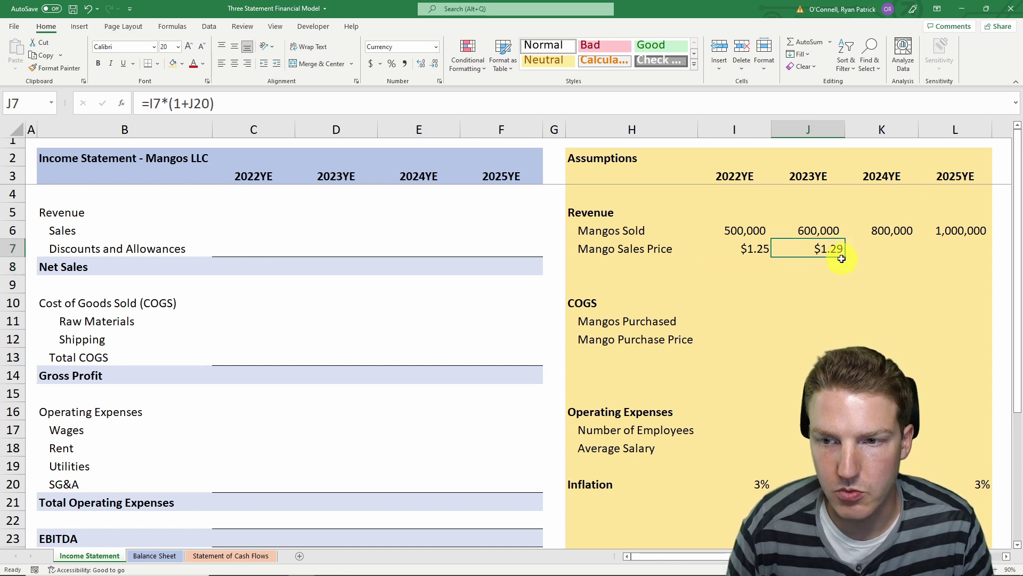
pyautogui.moveTo(845, 257); pyautogui.dragTo(973, 244)
pyautogui.click(961, 266)
pyautogui.moveTo(753, 249); pyautogui.dragTo(930, 244)
pyautogui.click(940, 246)
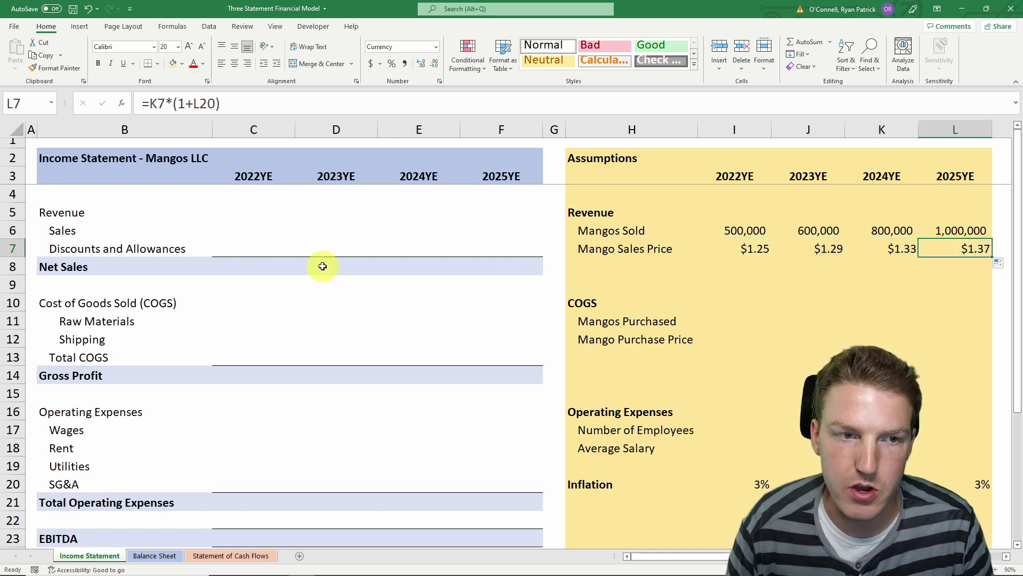
# Enter =I6*I7 as 2022YE Sales and fill through 2025YE ($625,000 to $1,365,909).
pyautogui.click(235, 229)
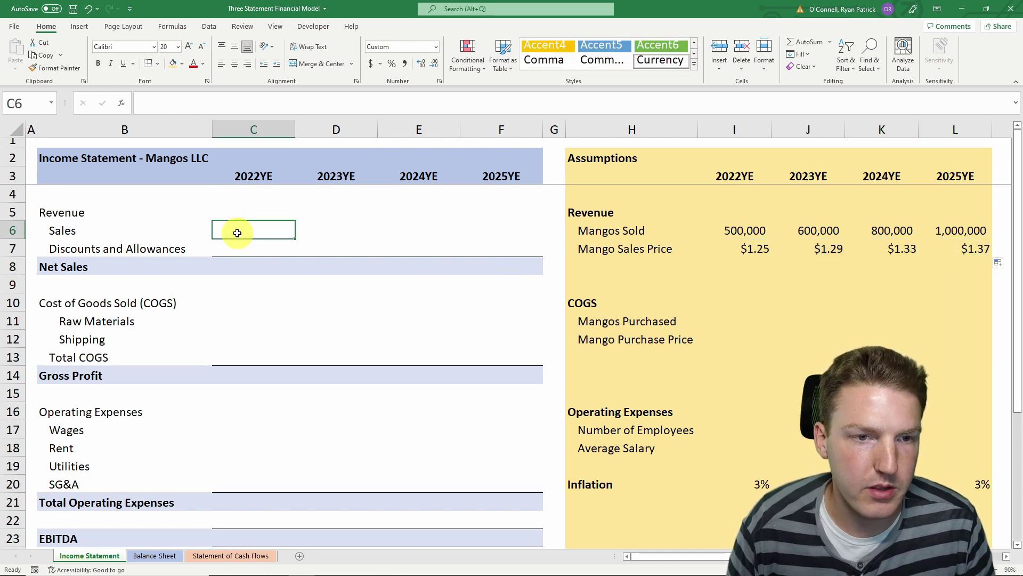
pyautogui.write('=')
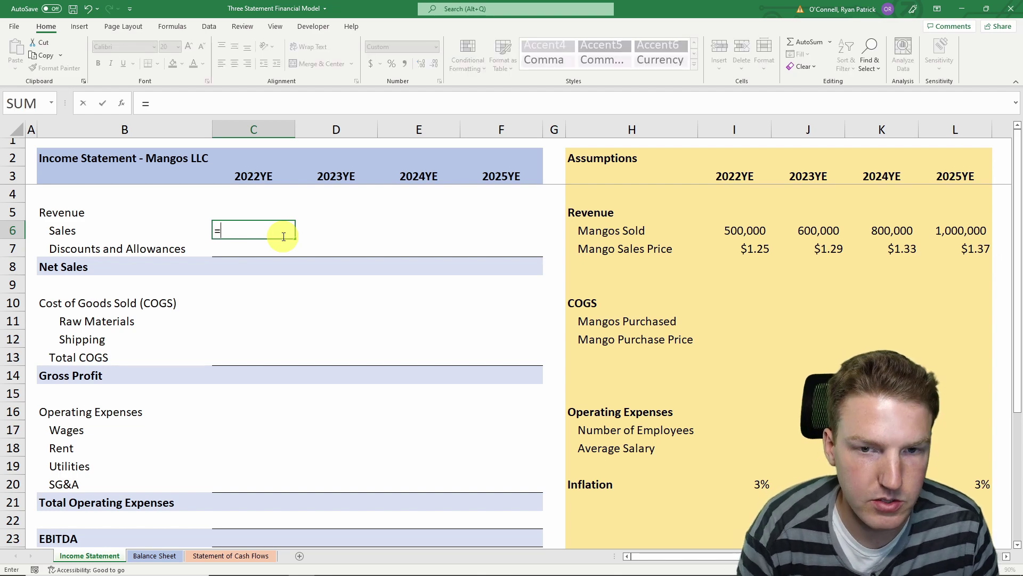
pyautogui.click(744, 229)
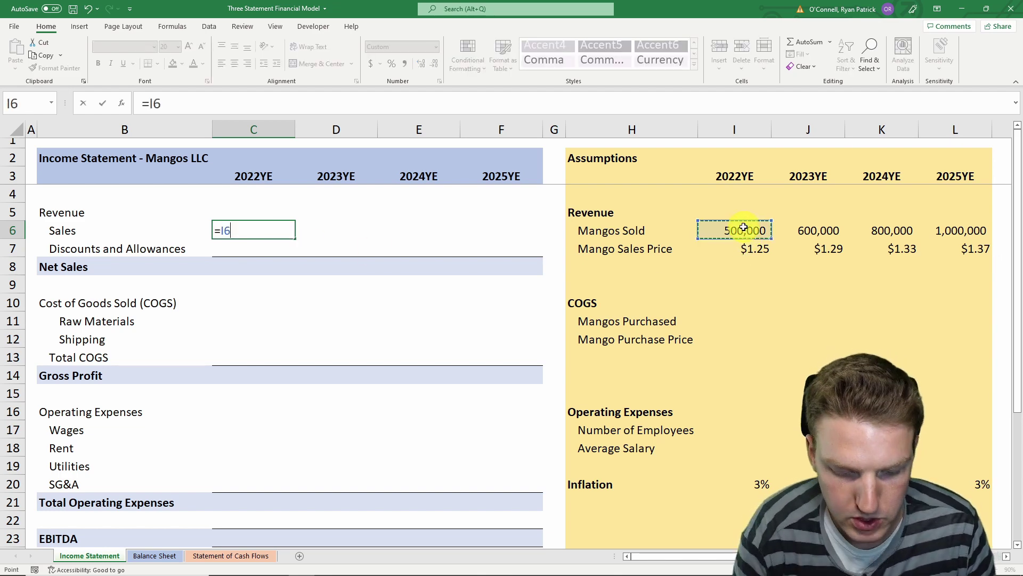
pyautogui.write('*')
pyautogui.click(757, 250)
pyautogui.press('Return')
pyautogui.click(278, 230)
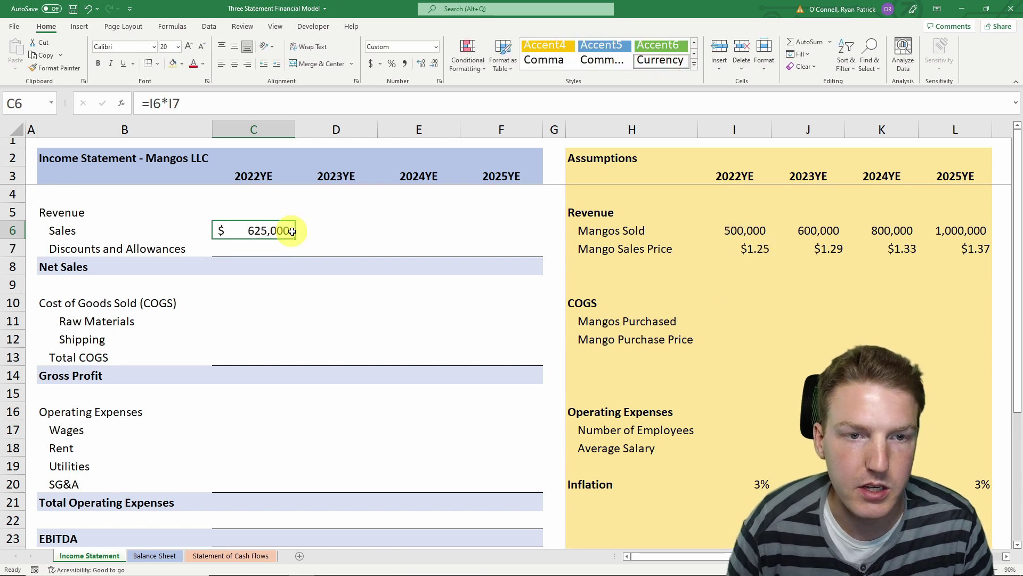
pyautogui.moveTo(295, 239); pyautogui.dragTo(525, 227)
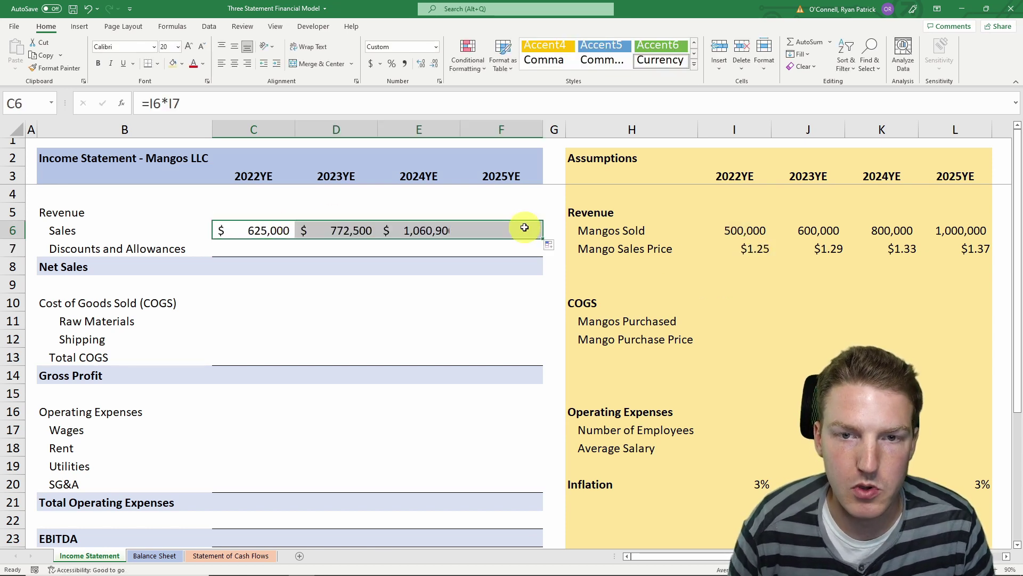
pyautogui.click(258, 247)
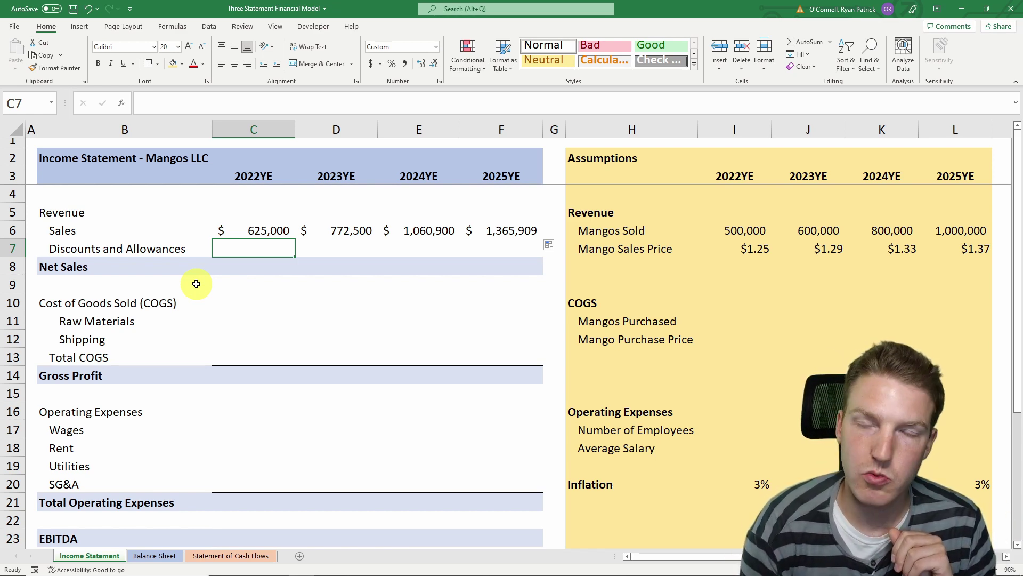
# Set Discounts and Allowances to =-.05*C6 and fill it across all four years.
pyautogui.write('=-')
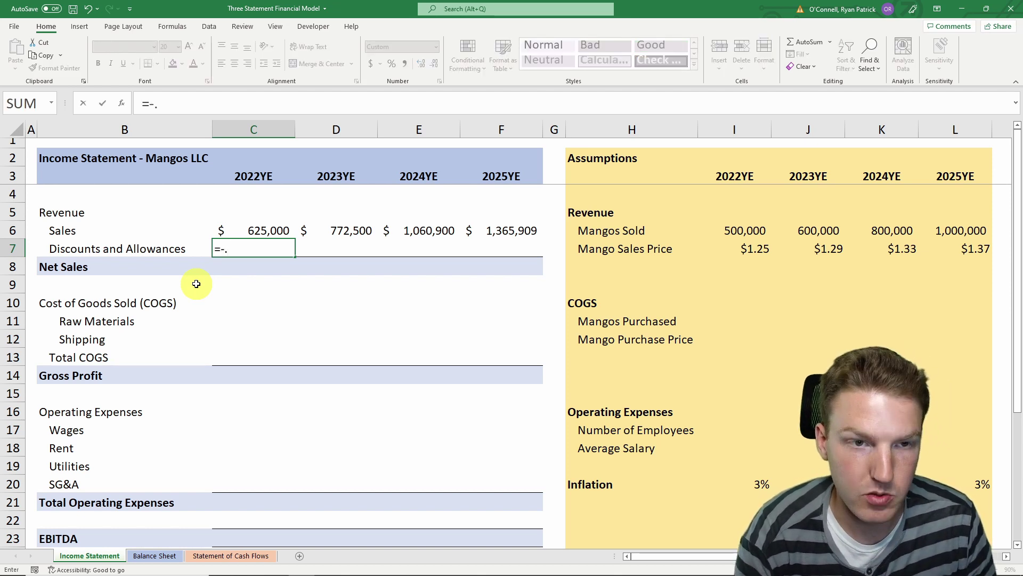
pyautogui.write('.05')
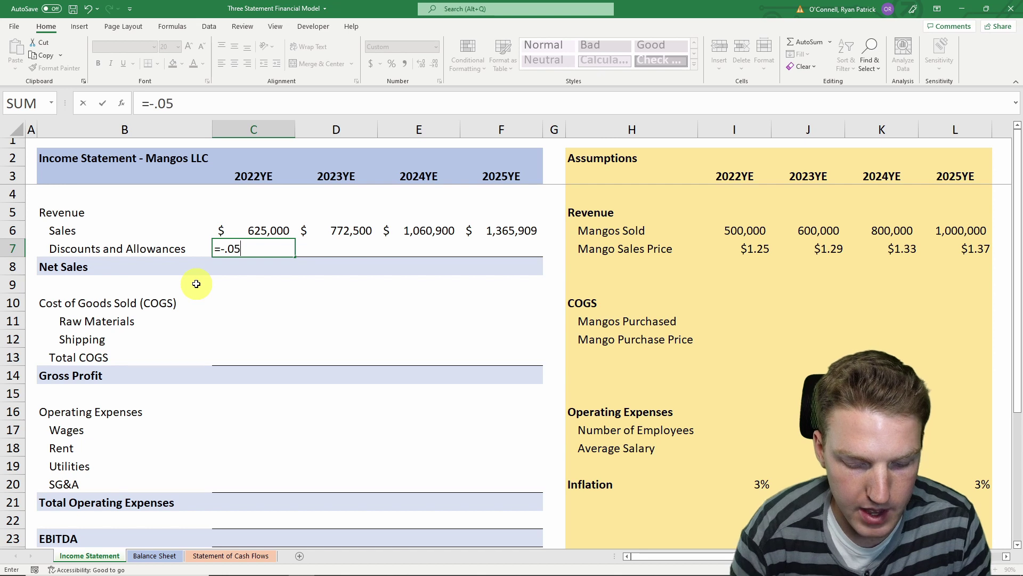
pyautogui.write('*')
pyautogui.click(260, 230)
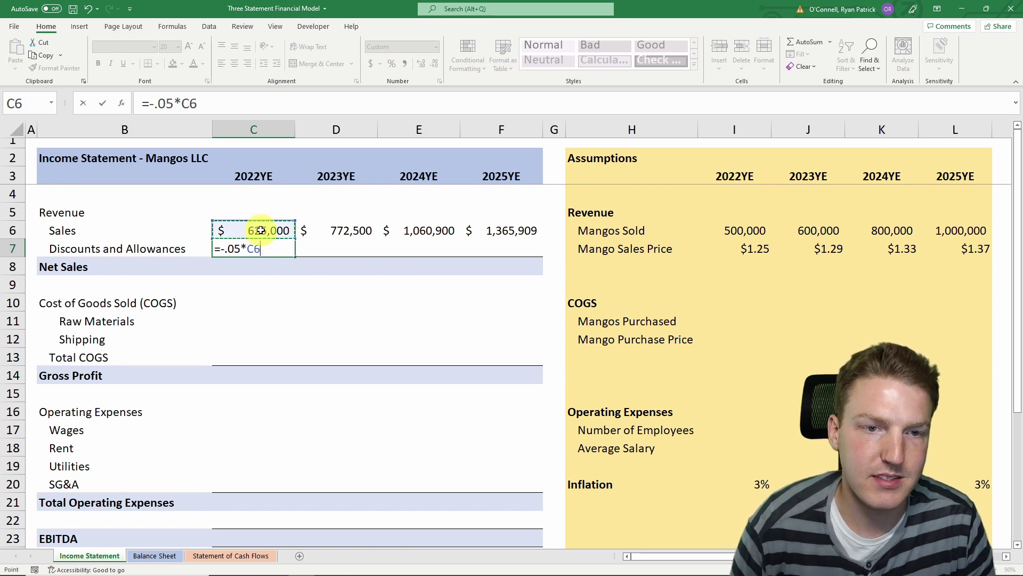
pyautogui.press('Return')
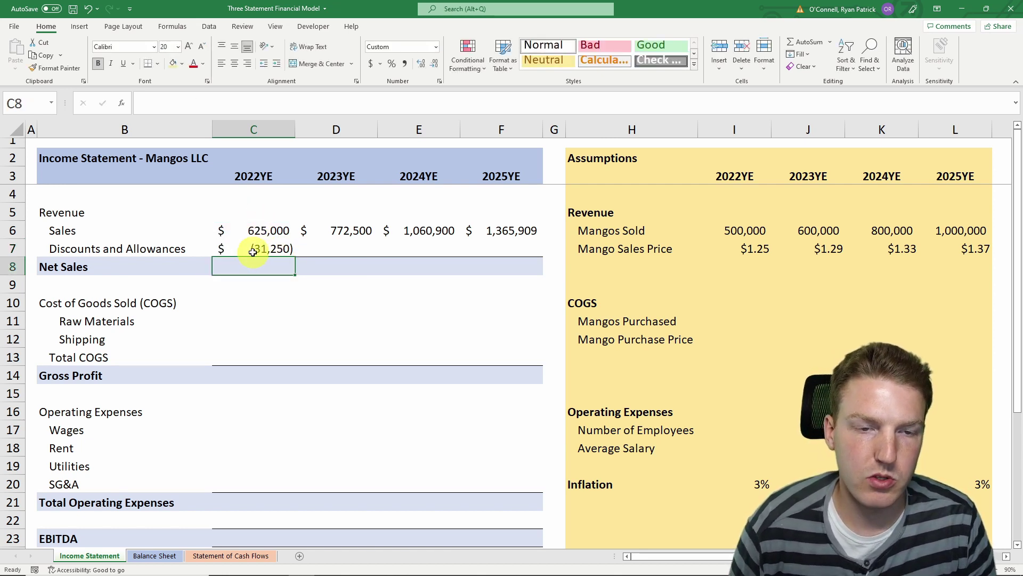
pyautogui.click(271, 249)
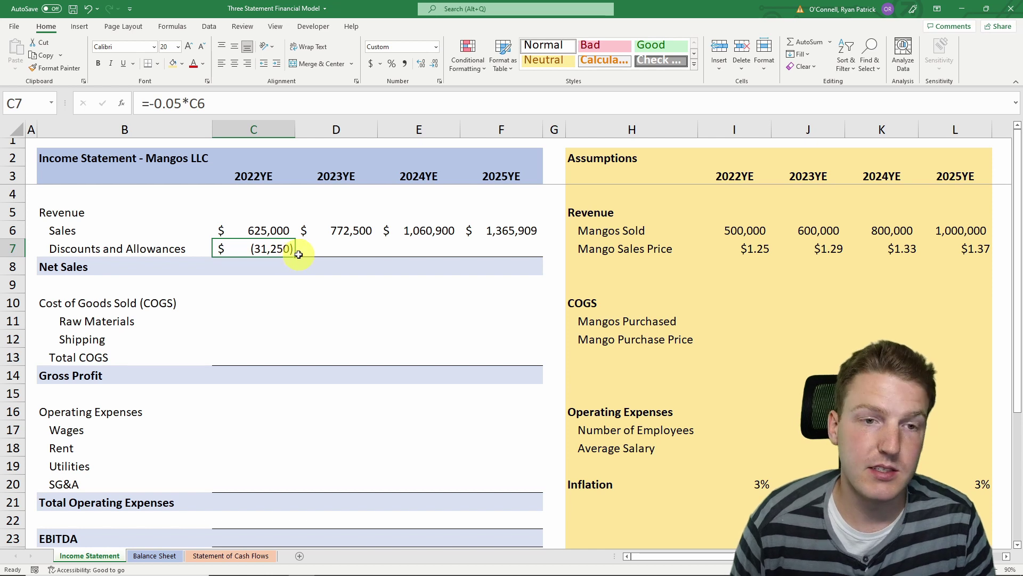
pyautogui.moveTo(296, 255); pyautogui.dragTo(530, 250)
pyautogui.click(491, 285)
# Compute Net Sales as =C6+C7 and fill through 2025YE ($593,750 to $1,297,613).
pyautogui.click(256, 262)
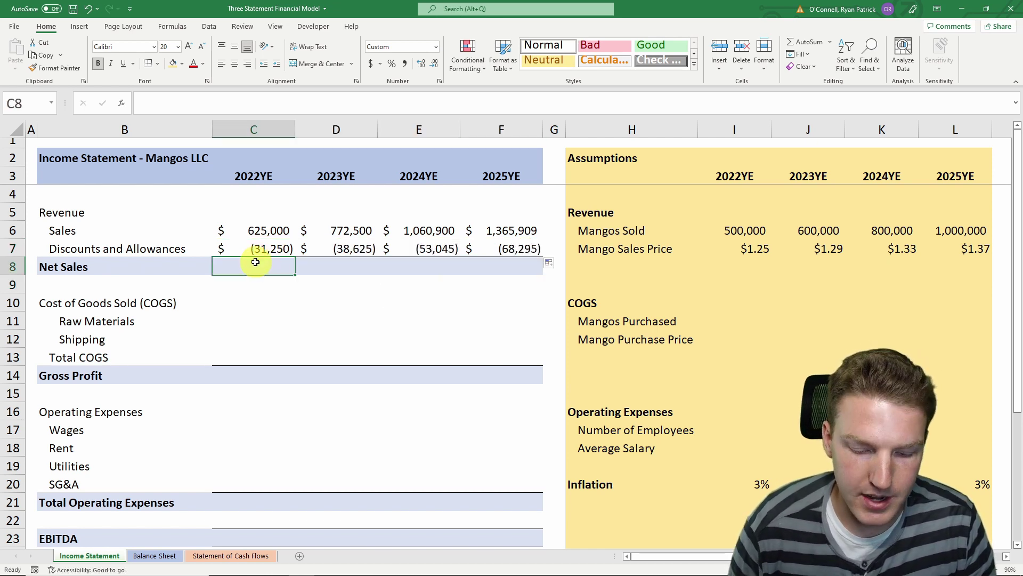
pyautogui.write('=')
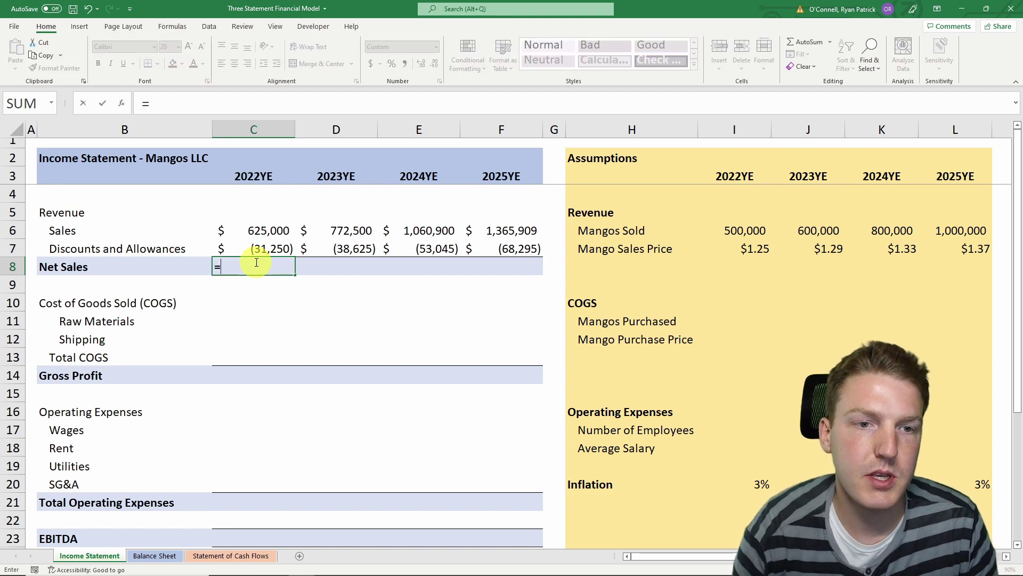
pyautogui.click(263, 229)
pyautogui.write('+')
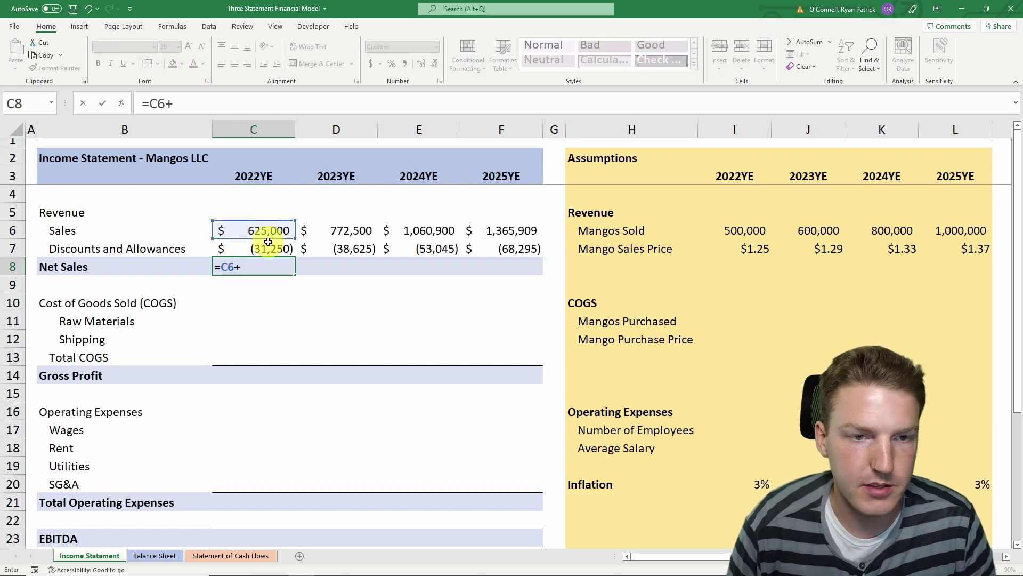
pyautogui.click(270, 246)
pyautogui.press('Return')
pyautogui.click(269, 267)
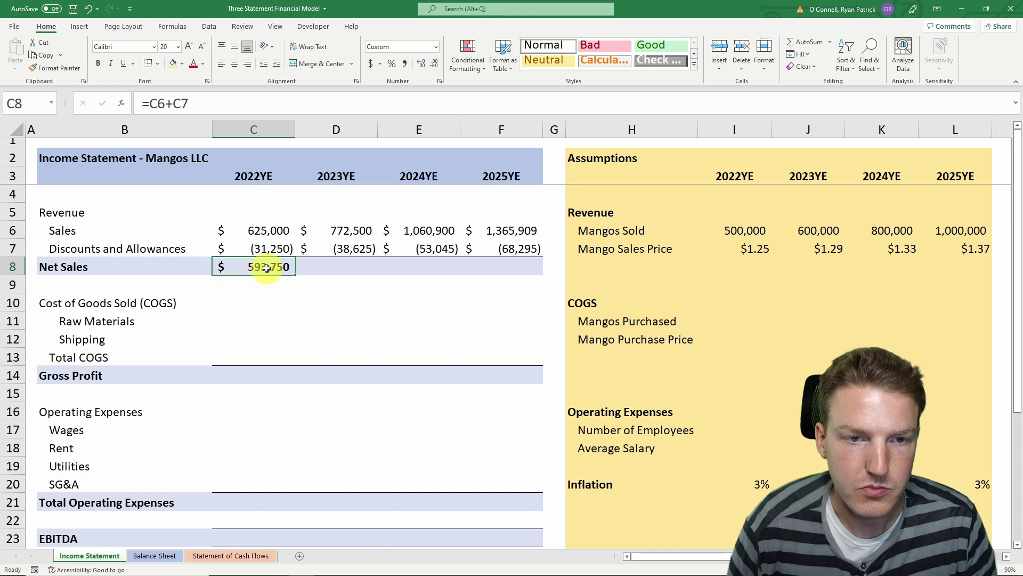
pyautogui.moveTo(295, 274); pyautogui.dragTo(522, 267)
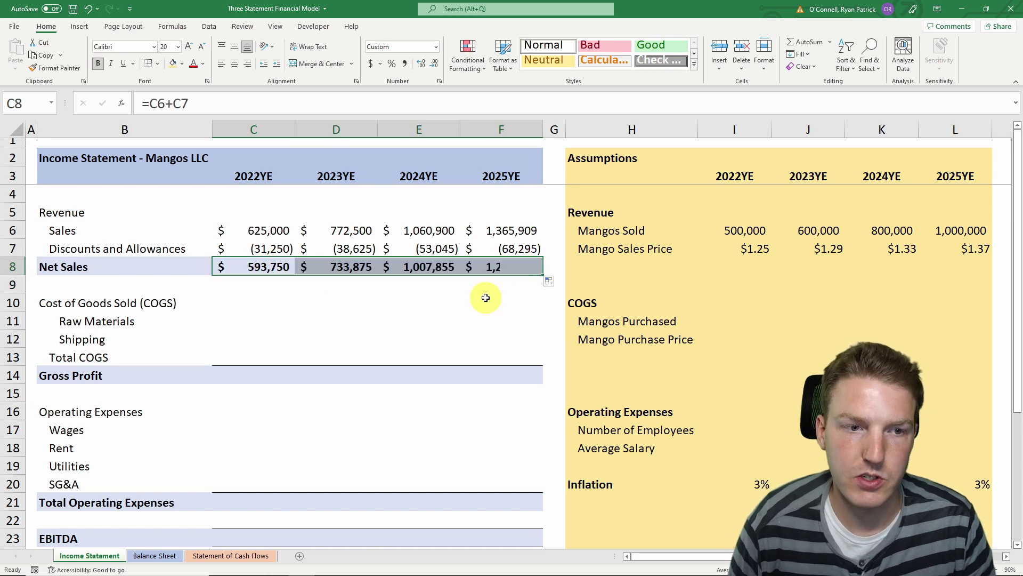
pyautogui.click(464, 306)
pyautogui.click(96, 302)
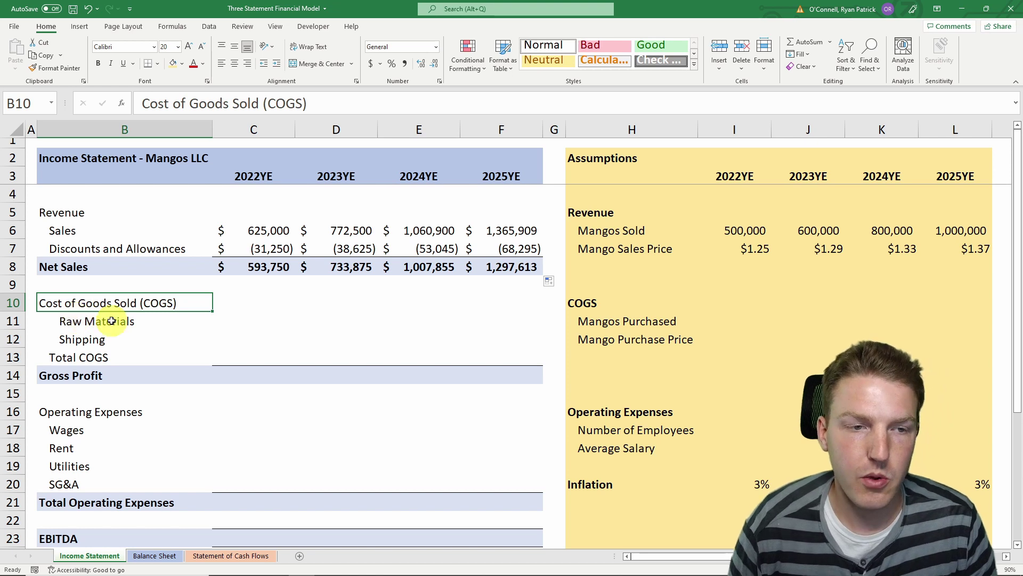
# Enter =I6*(1.05) as 2022 Mangos Purchased and fill across, giving 525,000 to 1,050,000.
pyautogui.click(93, 322)
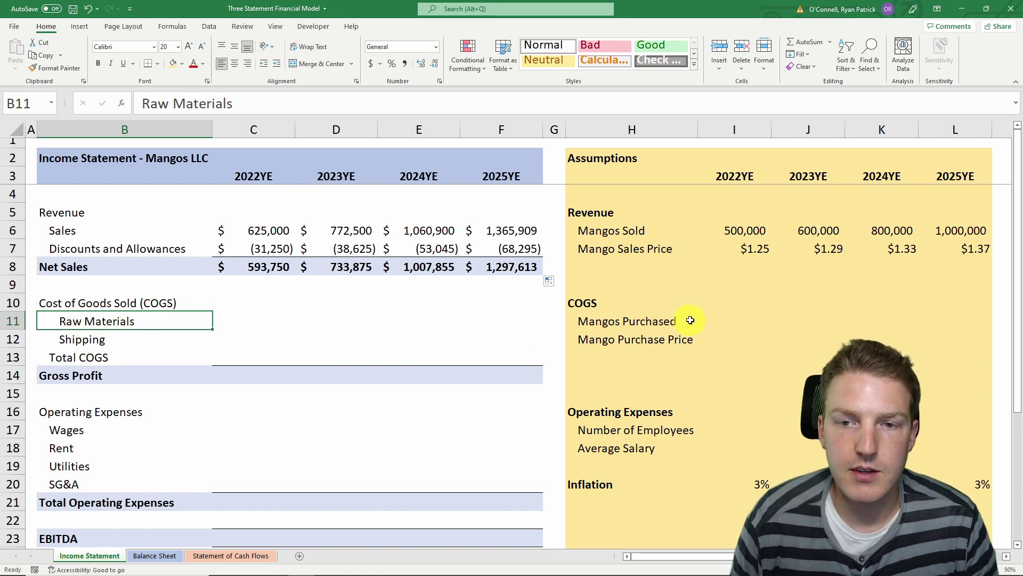
pyautogui.click(729, 325)
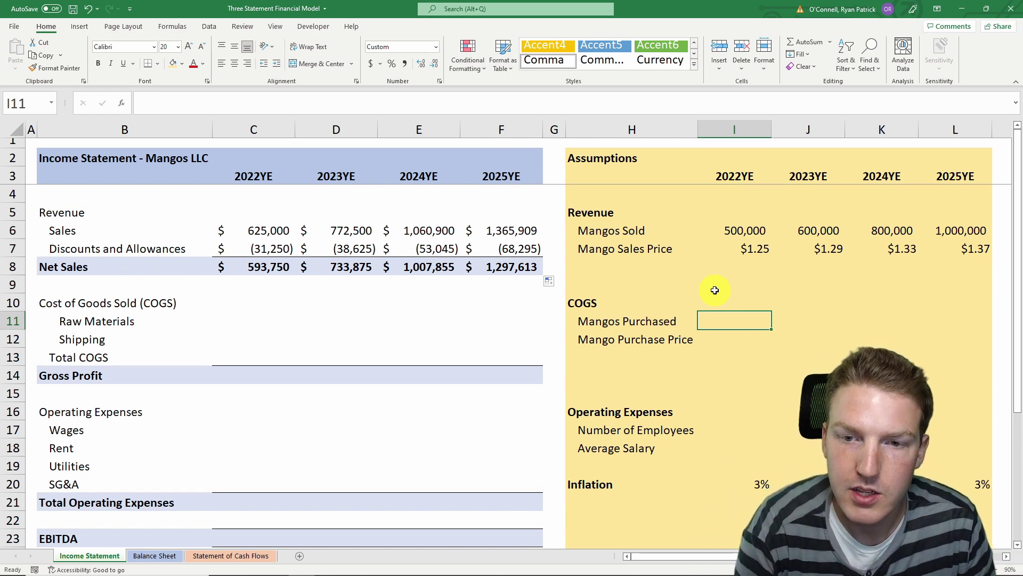
pyautogui.write('=')
pyautogui.click(741, 239)
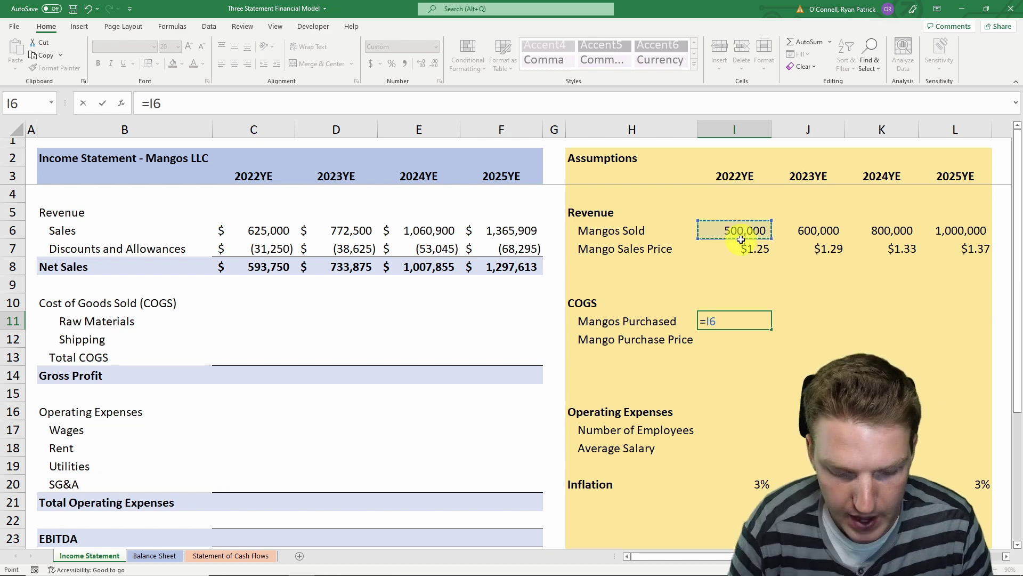
pyautogui.write('*')
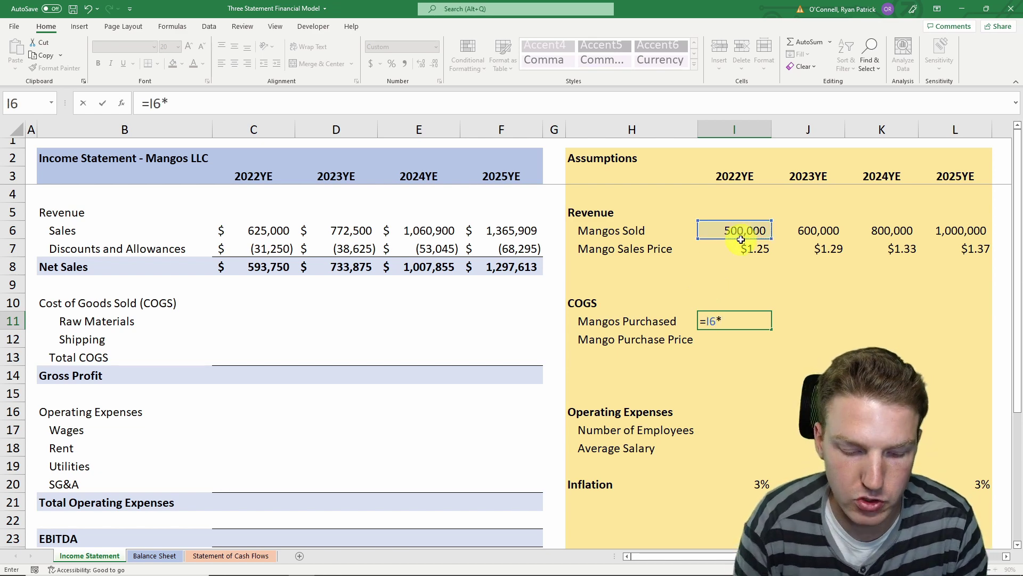
pyautogui.write('(')
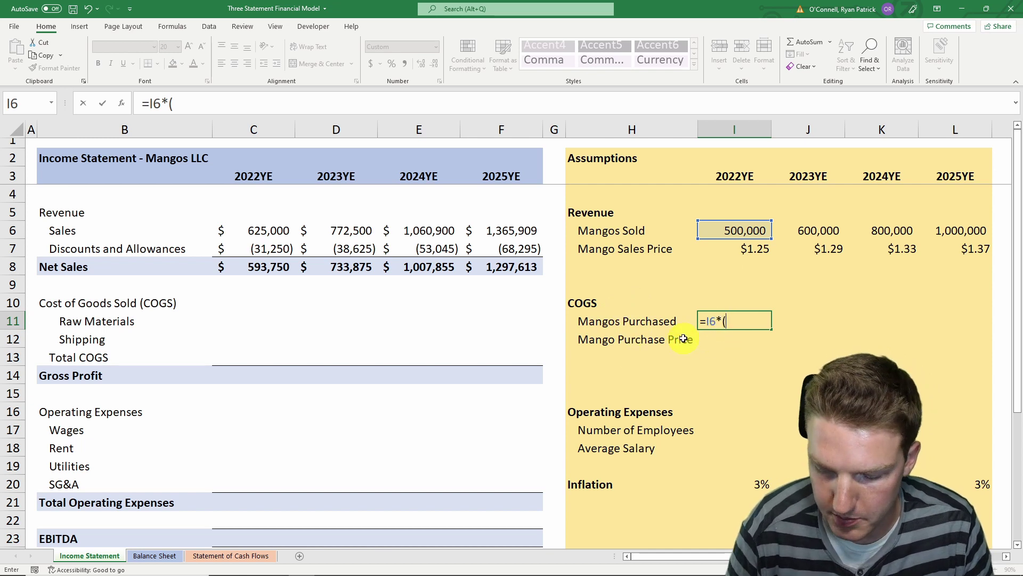
pyautogui.write('1.05')
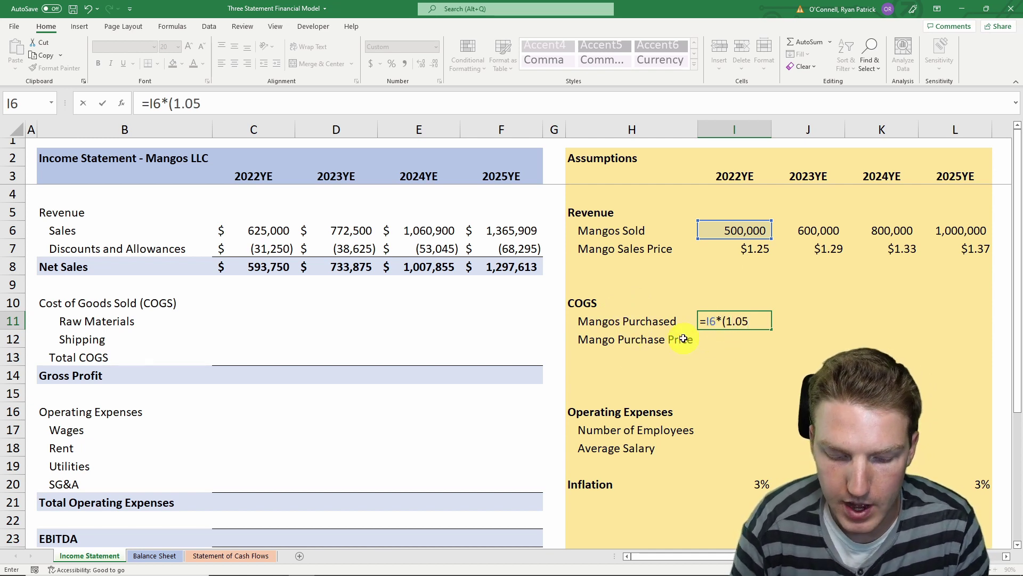
pyautogui.write(')')
pyautogui.press('Return')
pyautogui.click(771, 327)
pyautogui.moveTo(773, 330); pyautogui.dragTo(975, 320)
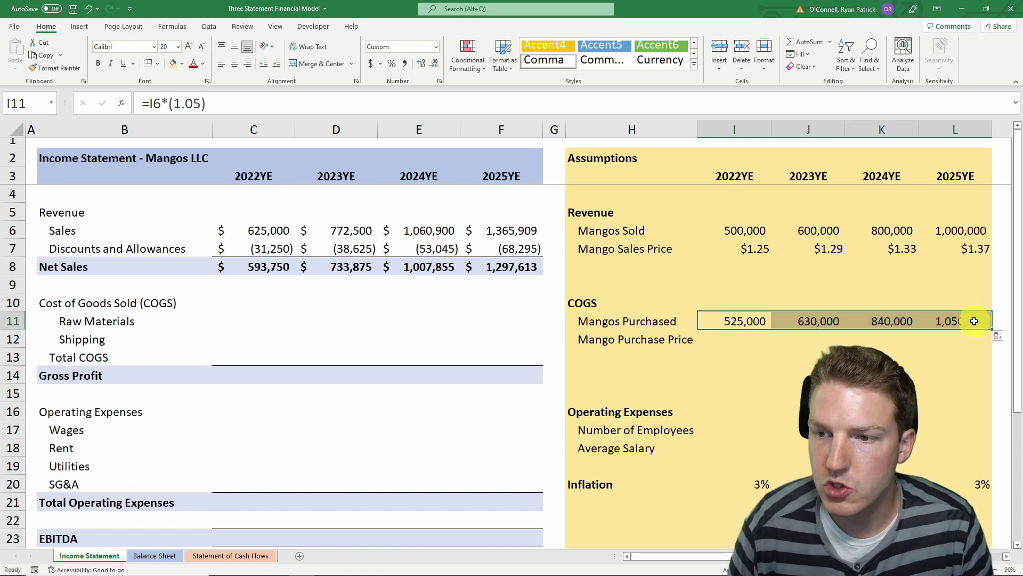
pyautogui.click(973, 321)
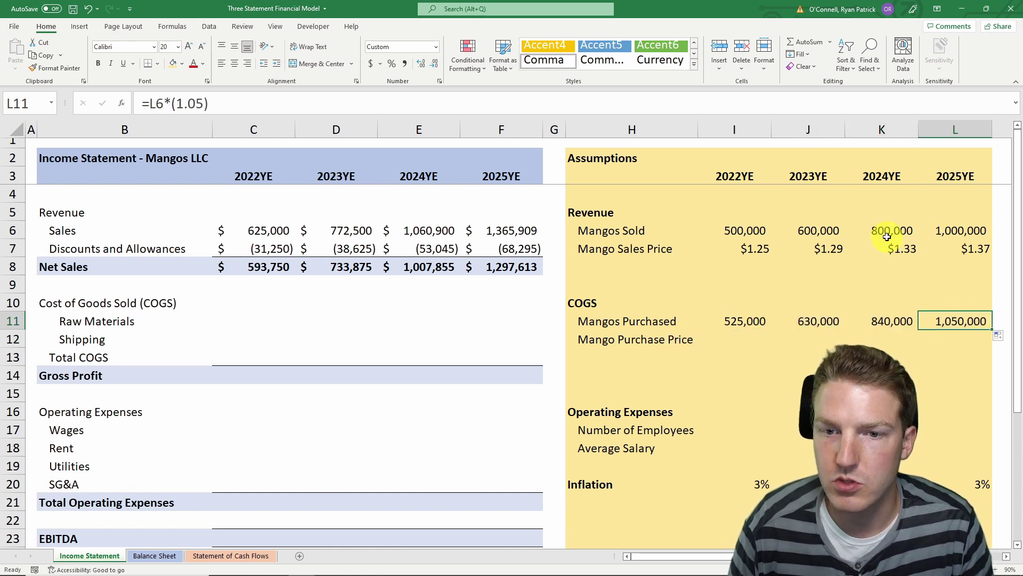
pyautogui.click(735, 339)
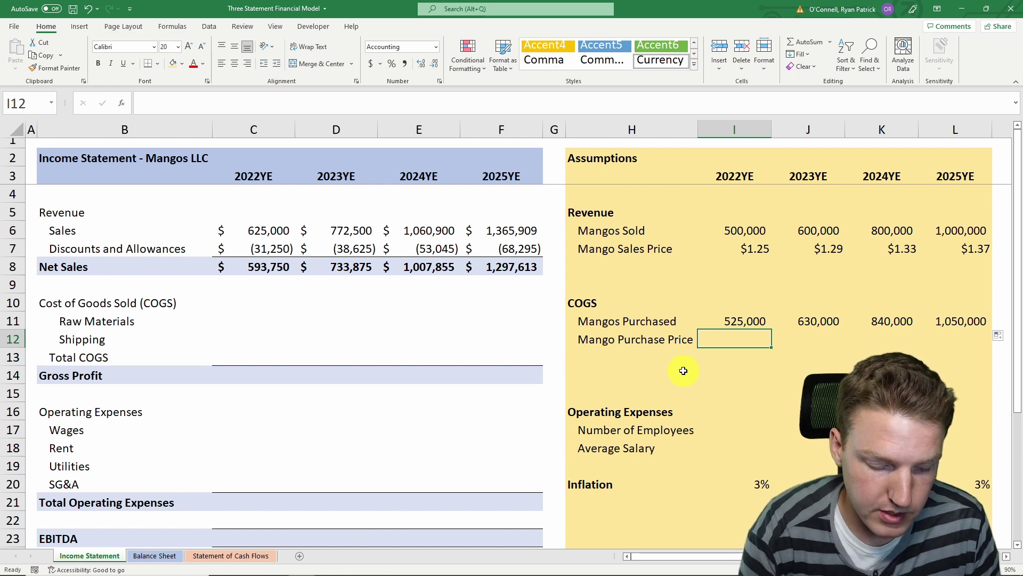
# Set 2022 Mango Purchase Price to $0.65 and grow it by inflation to $0.71 in 2025.
pyautogui.write('.65')
pyautogui.press('Return')
pyautogui.click(806, 342)
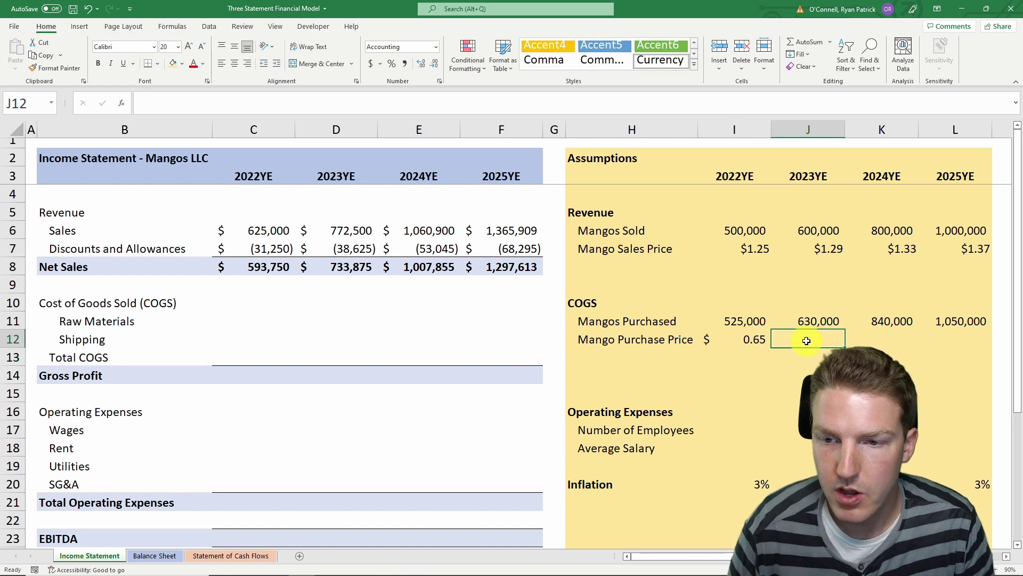
pyautogui.write('=')
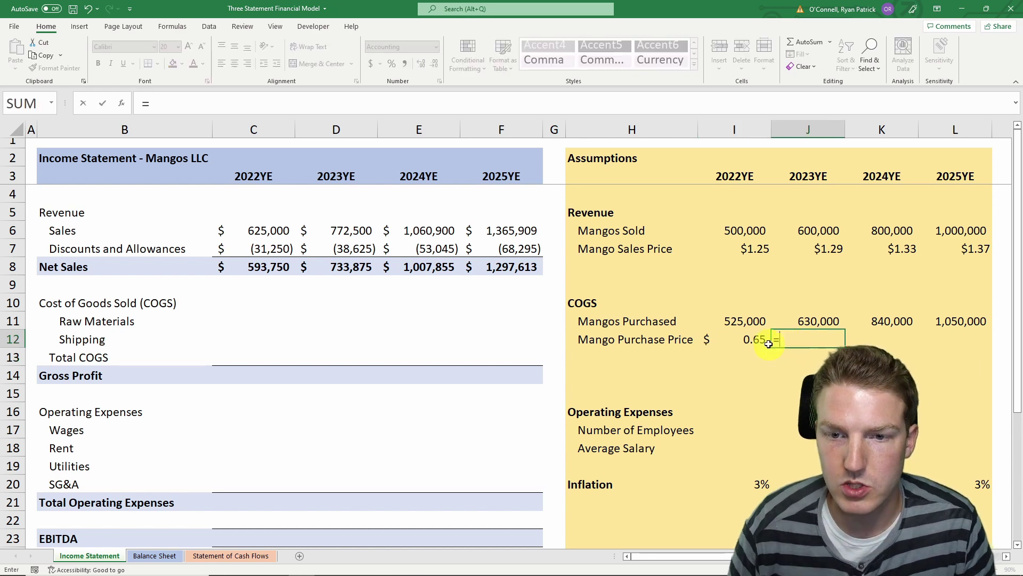
pyautogui.click(747, 340)
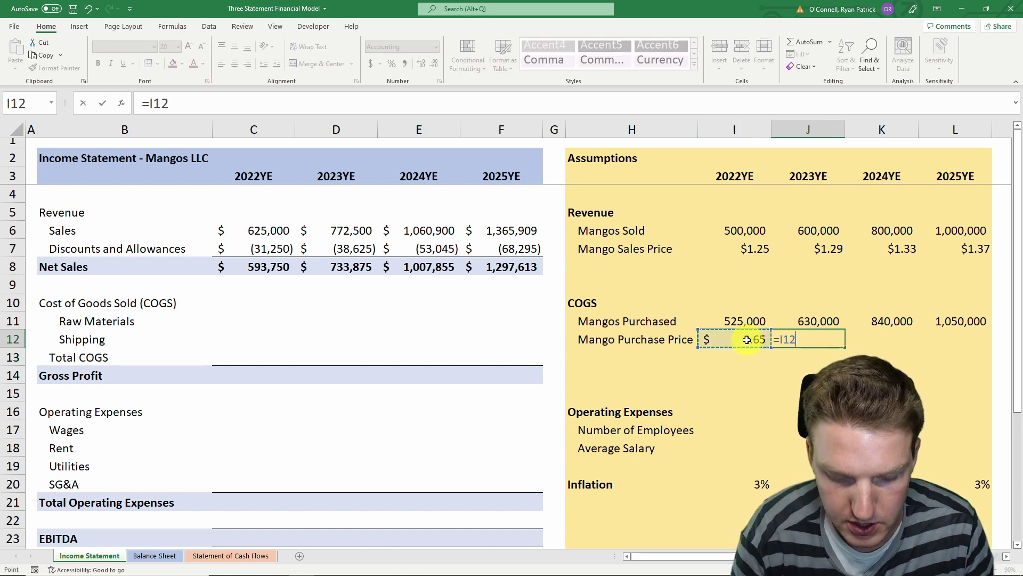
pyautogui.write('*(1+')
pyautogui.click(808, 484)
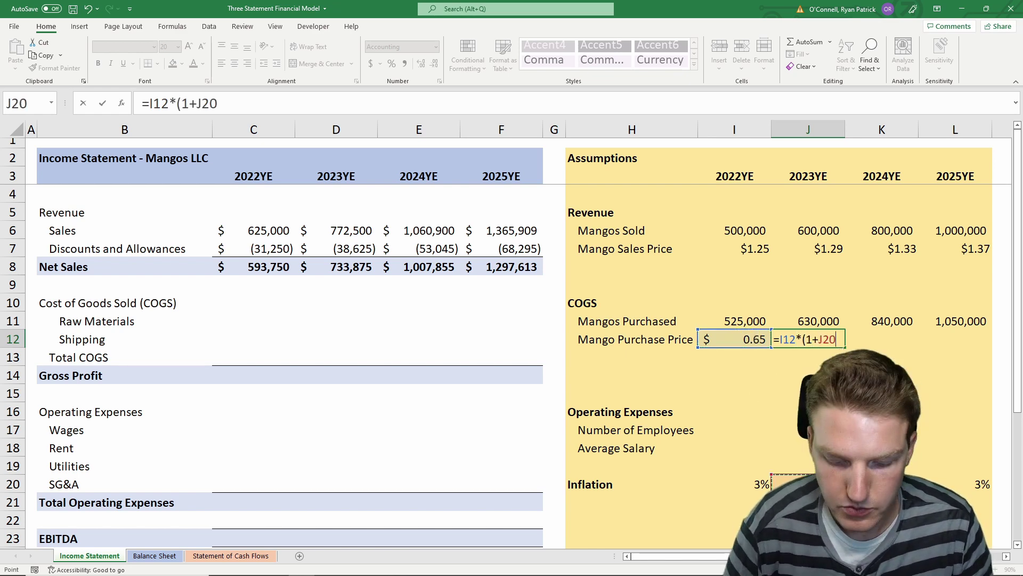
pyautogui.press('Return')
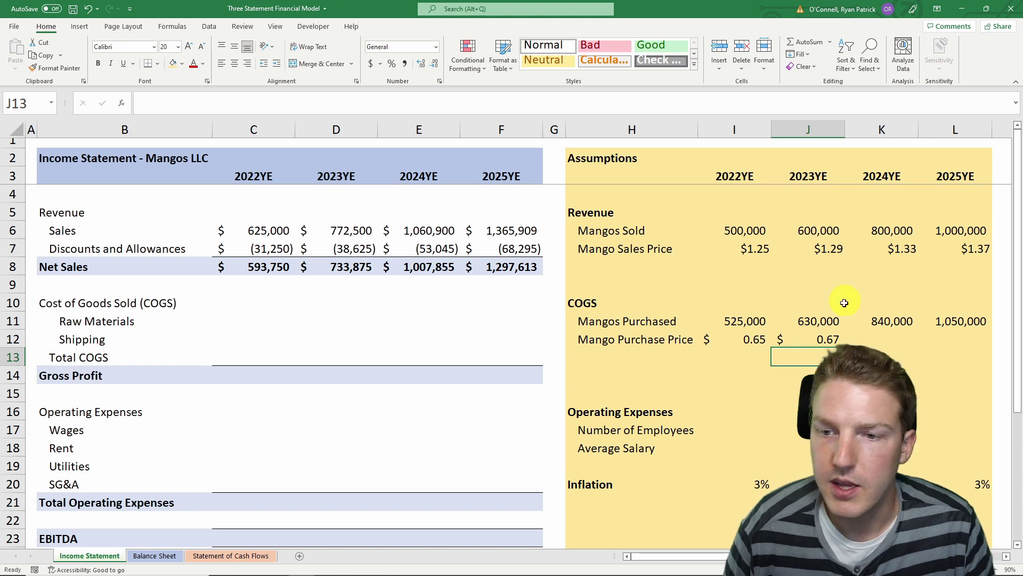
pyautogui.click(832, 335)
pyautogui.moveTo(844, 346); pyautogui.dragTo(955, 339)
pyautogui.click(882, 375)
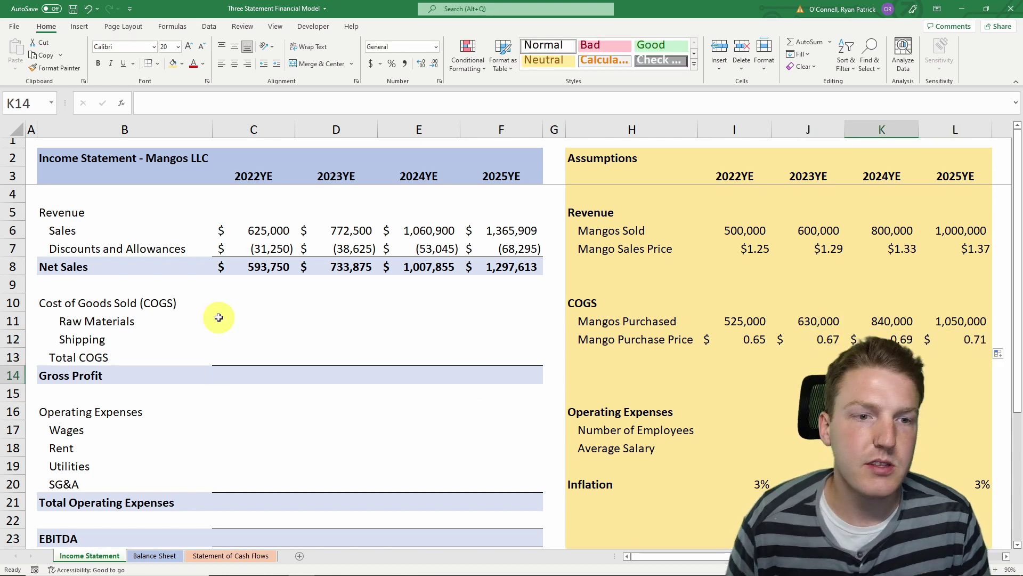
# Compute Raw Materials as =I11*I12 and fill it across 2022–2025.
pyautogui.click(240, 320)
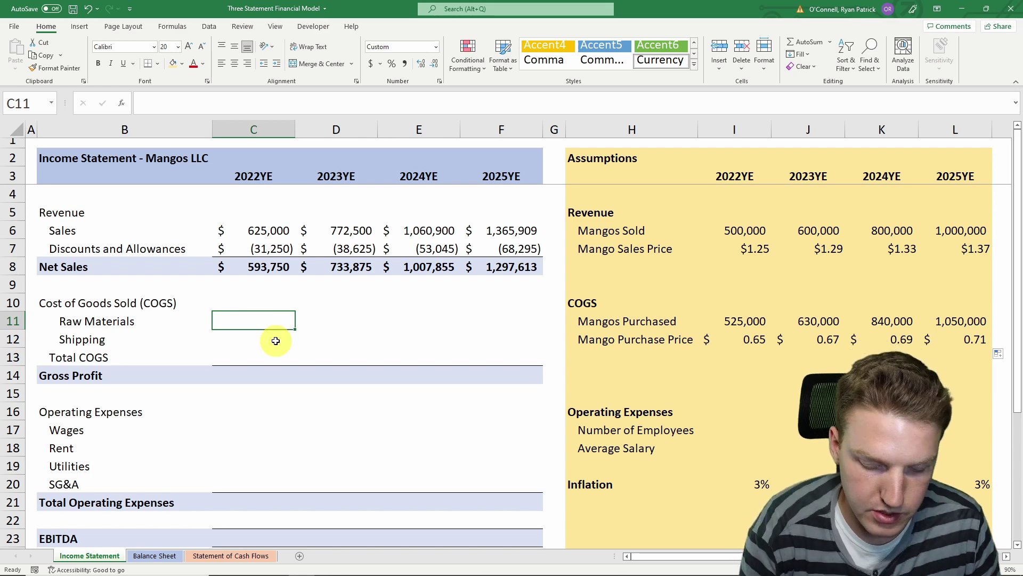
pyautogui.write('=')
pyautogui.click(737, 319)
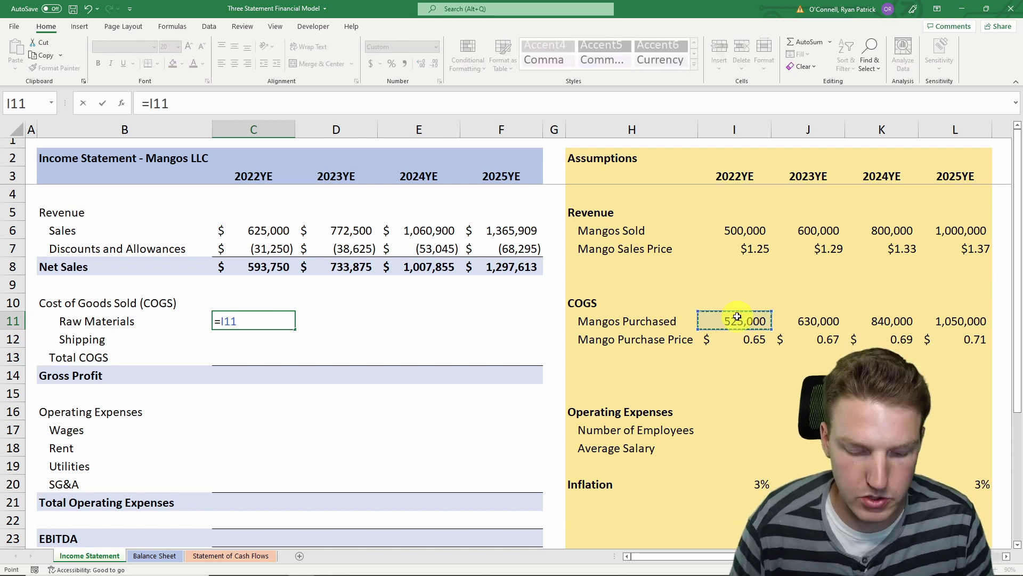
pyautogui.write('*')
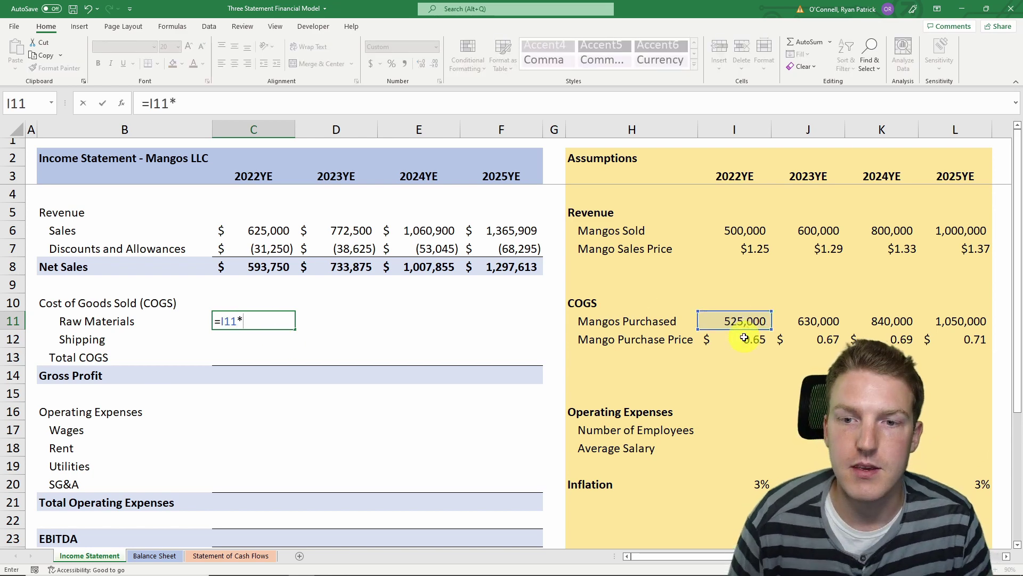
pyautogui.click(739, 336)
pyautogui.press('Return')
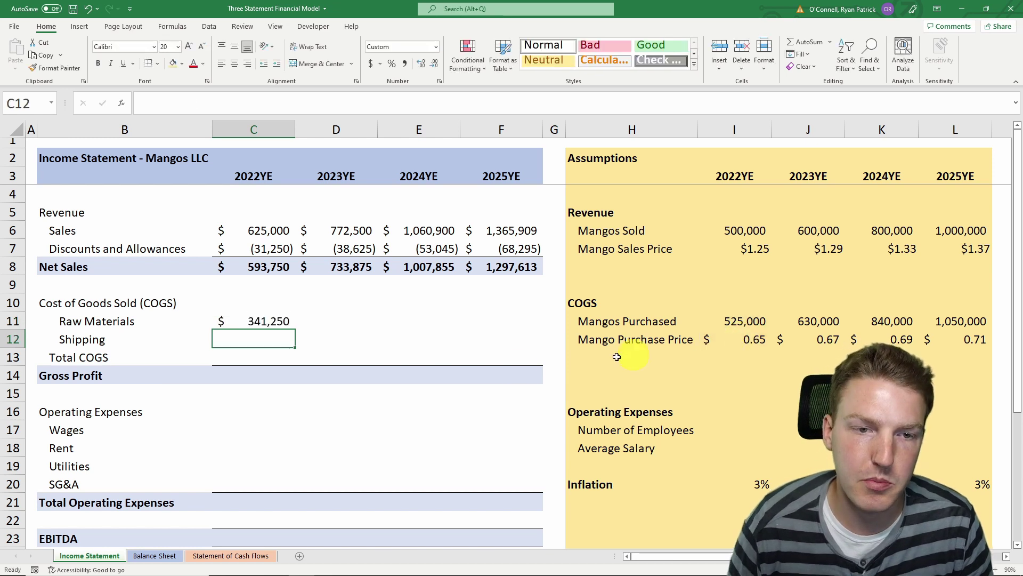
pyautogui.click(272, 323)
pyautogui.moveTo(297, 329); pyautogui.dragTo(525, 324)
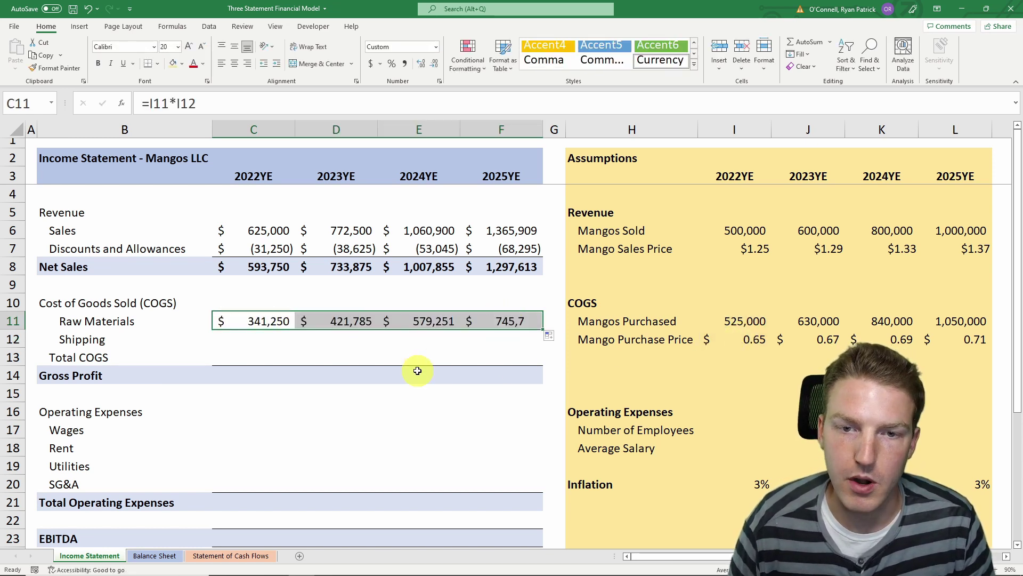
# Enter Shipping as 2022 Raw Materials times 1.08 and fill it across the years.
pyautogui.click(235, 338)
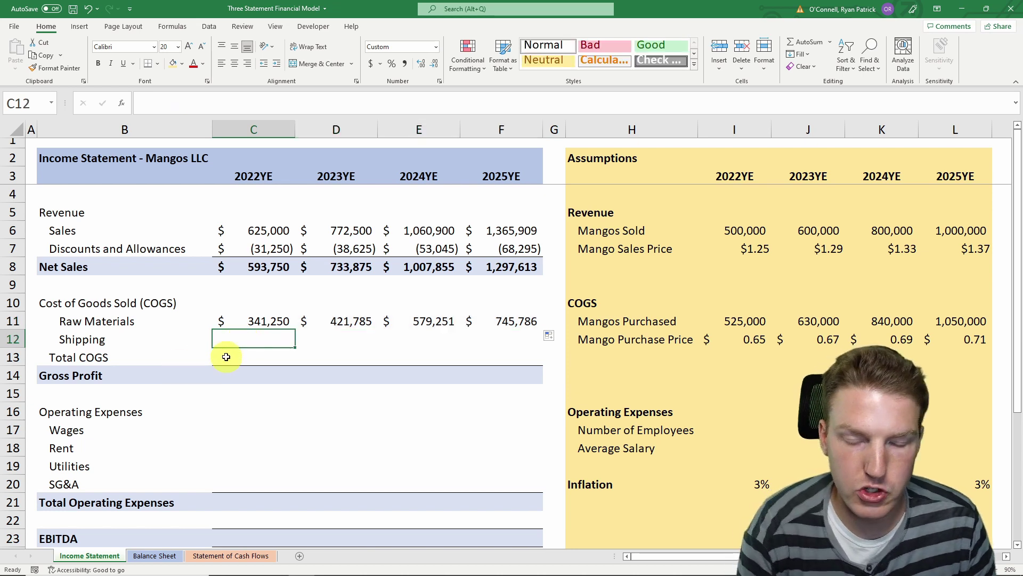
pyautogui.write('=')
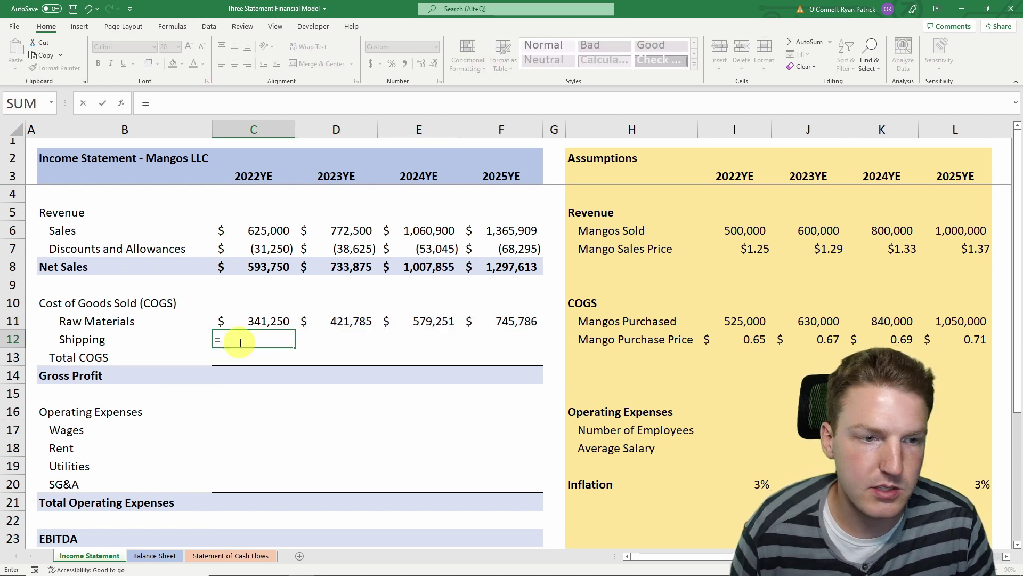
pyautogui.click(269, 322)
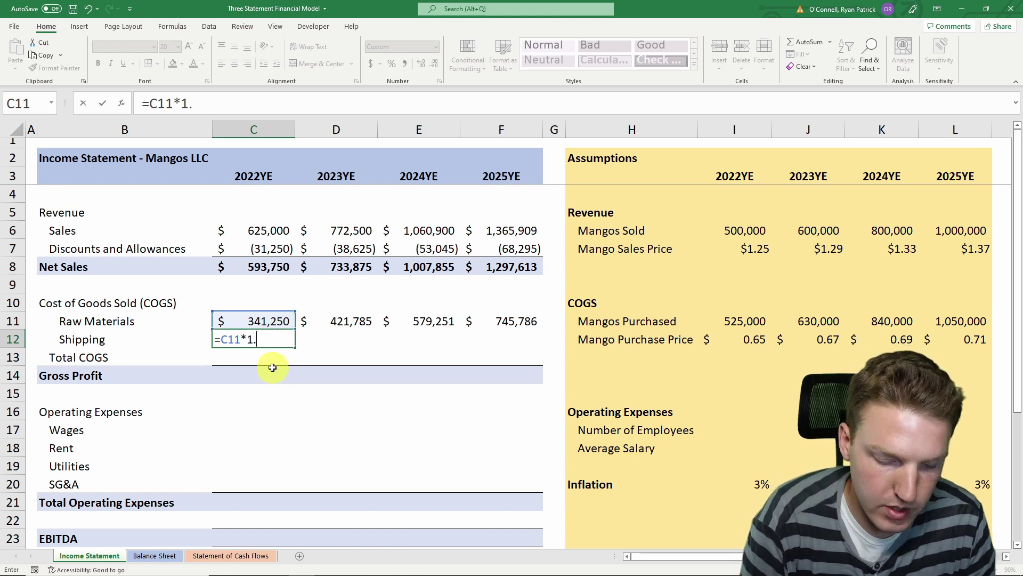
pyautogui.write('*1.08')
pyautogui.press('Return')
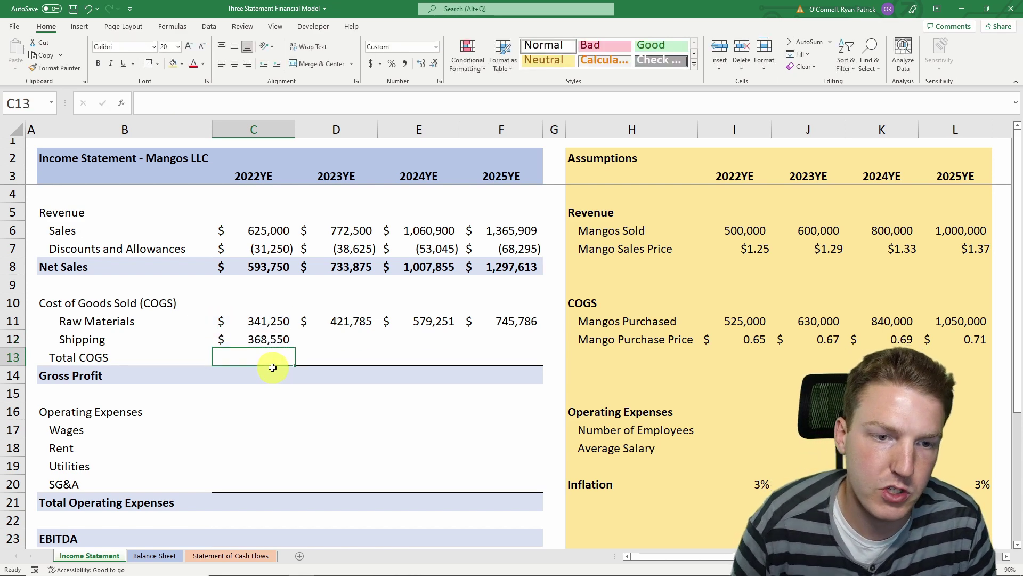
pyautogui.click(291, 343)
pyautogui.moveTo(296, 346); pyautogui.dragTo(521, 341)
pyautogui.click(267, 355)
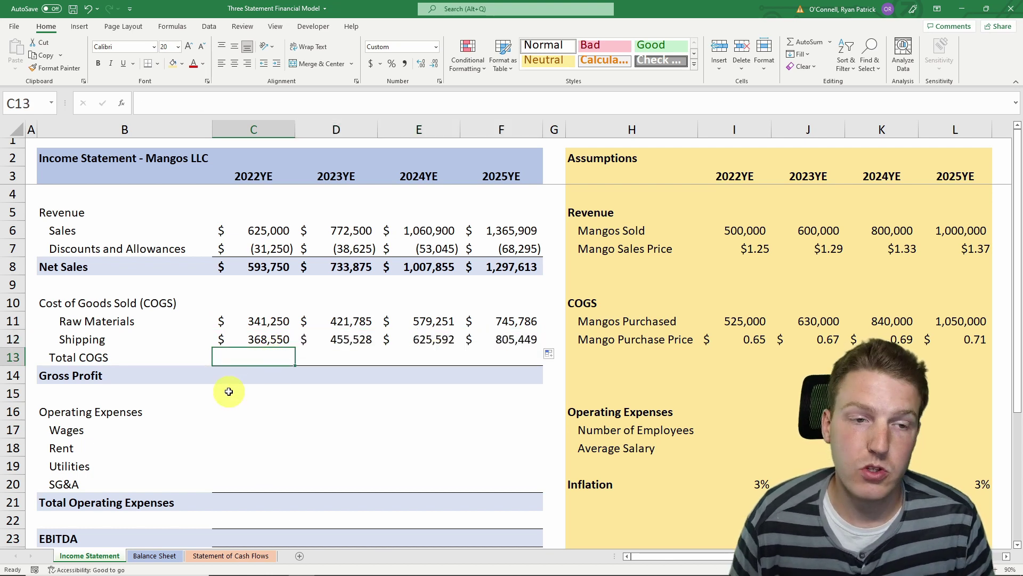
# Correct Shipping to 8% of Raw Materials and refill it through 2025.
pyautogui.click(261, 338)
pyautogui.click(190, 102)
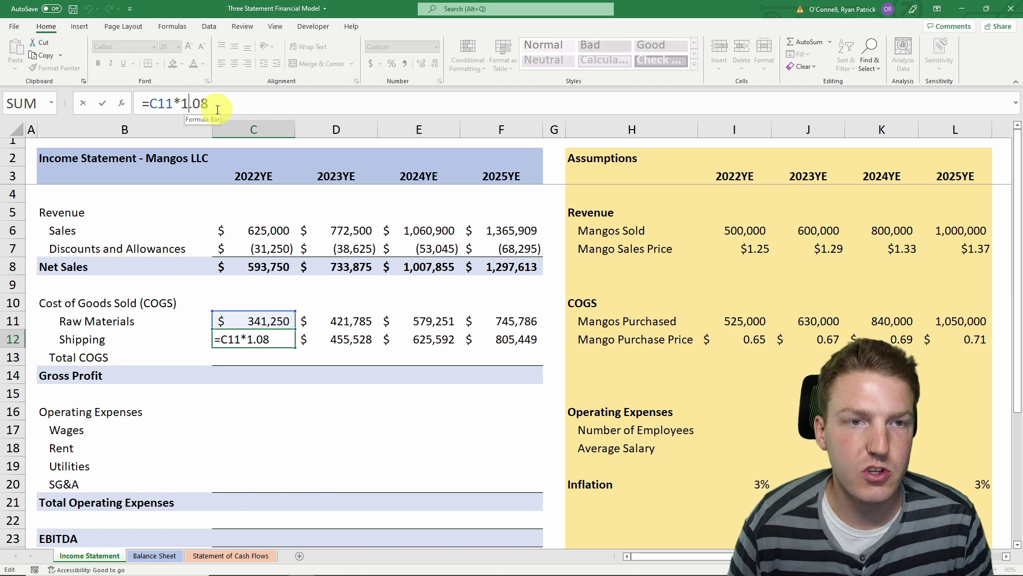
pyautogui.press('BackSpace')
pyautogui.press('Return')
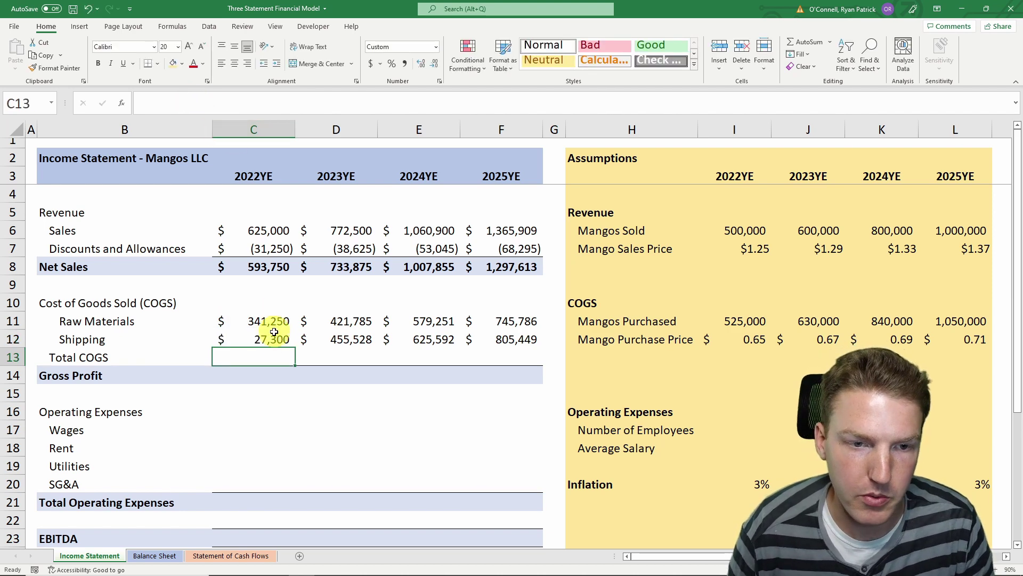
pyautogui.click(291, 345)
pyautogui.moveTo(295, 347); pyautogui.dragTo(507, 341)
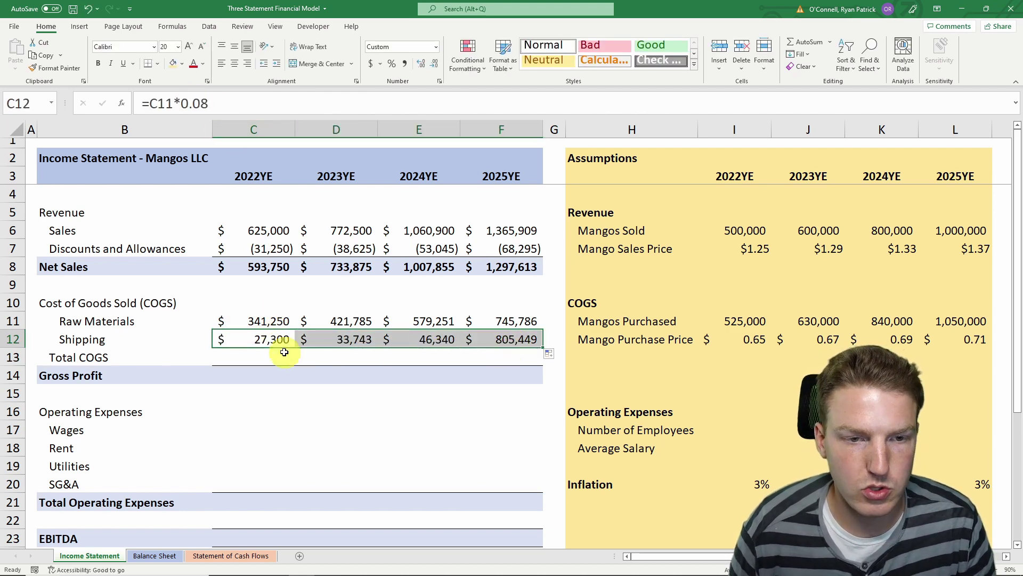
pyautogui.click(257, 351)
# Compute Total COGS as =C11+C12 and fill through 2025 ($368,550 to $805,449).
pyautogui.write('=')
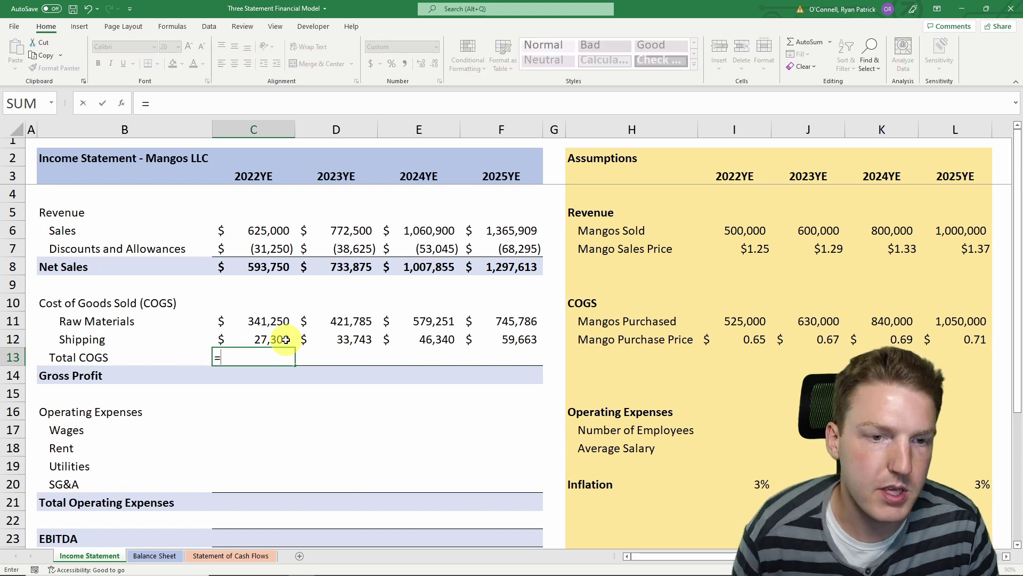
pyautogui.click(257, 323)
pyautogui.write('+')
pyautogui.click(266, 340)
pyautogui.press('Return')
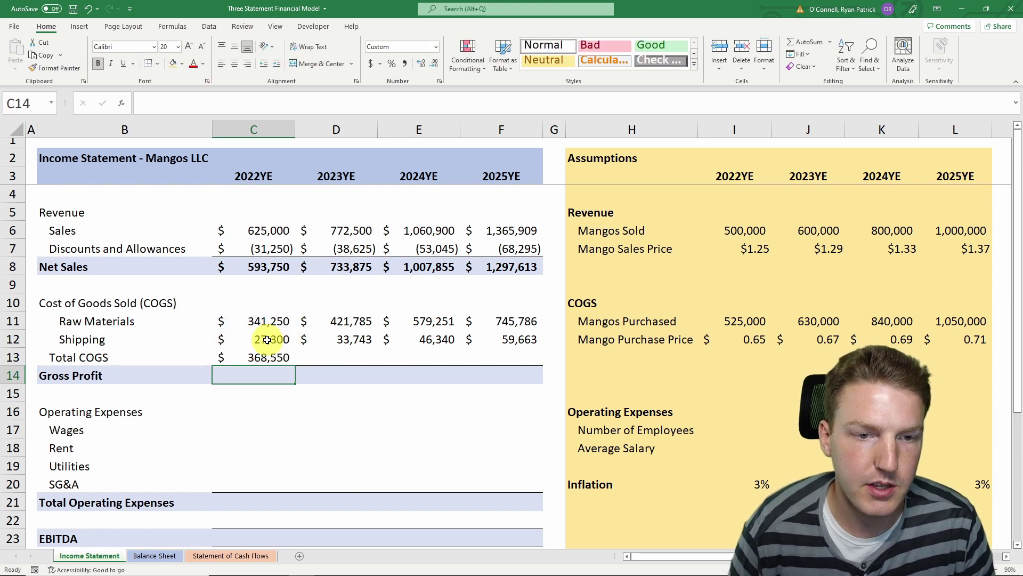
pyautogui.click(274, 357)
pyautogui.moveTo(296, 366); pyautogui.dragTo(514, 356)
pyautogui.click(450, 393)
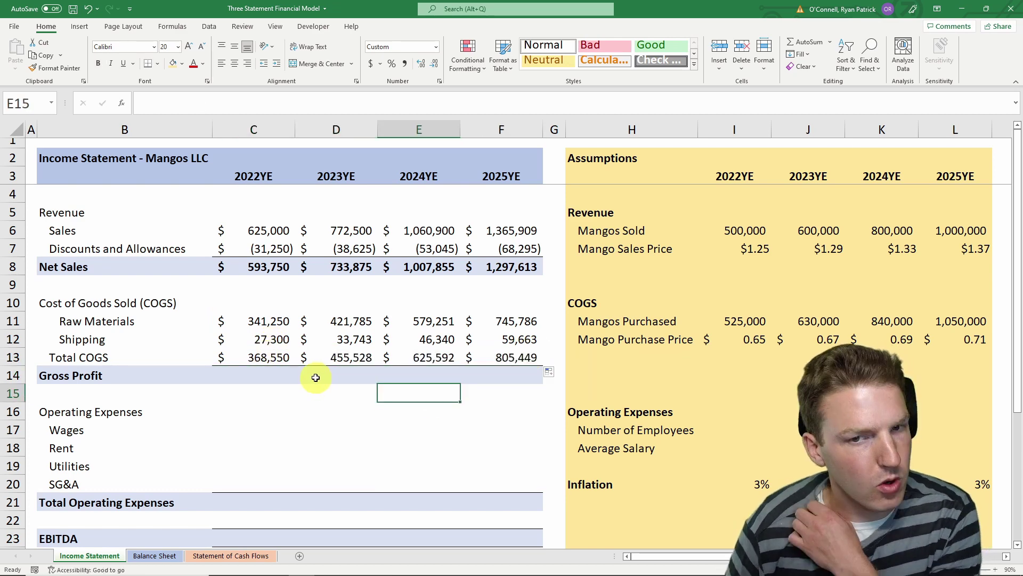
# Compute Gross Profit as =C8-C13 and fill through 2025 ($225,200 to $492,164).
pyautogui.click(280, 374)
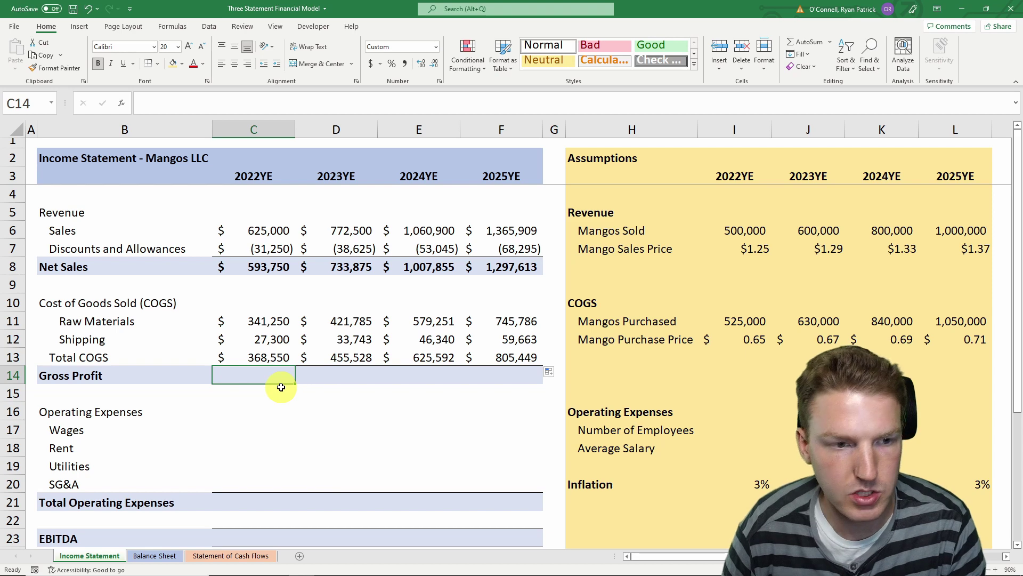
pyautogui.write('=')
pyautogui.click(242, 261)
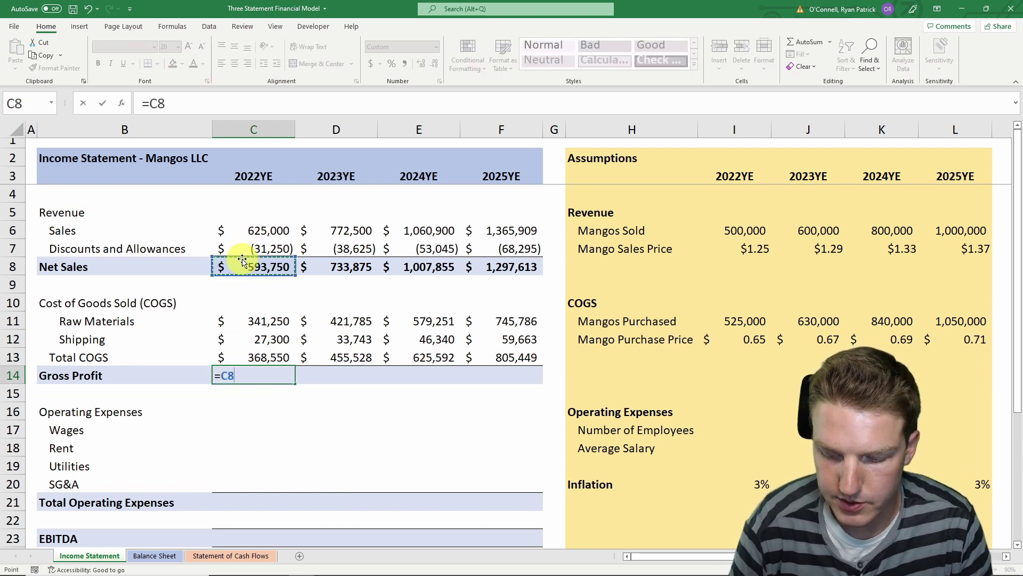
pyautogui.write('-')
pyautogui.click(272, 351)
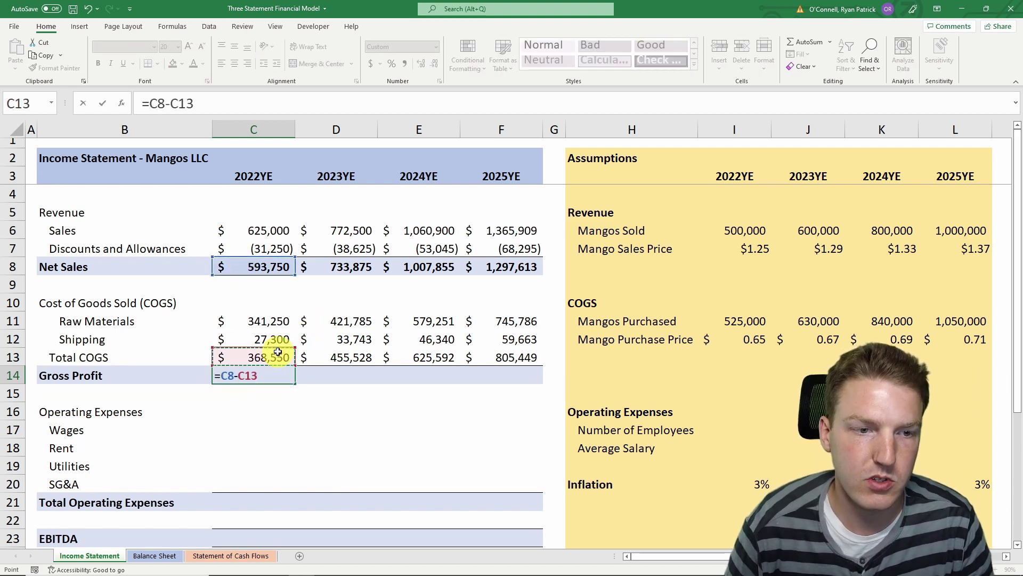
pyautogui.press('Return')
pyautogui.click(279, 373)
pyautogui.moveTo(295, 383); pyautogui.dragTo(514, 374)
pyautogui.click(400, 412)
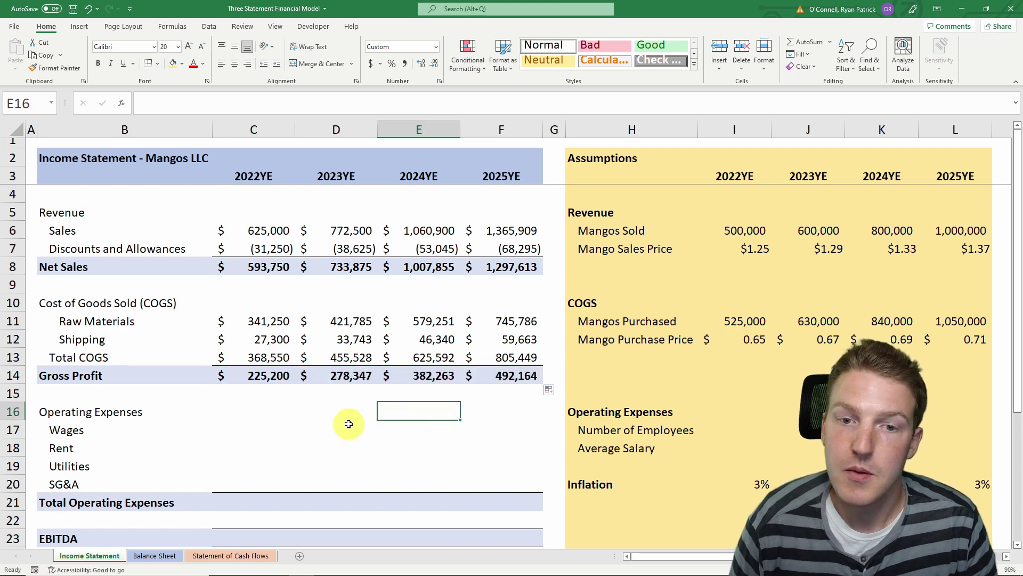
# Enter employee counts of 2, 2, 3 and 3 for 2022YE through 2025YE.
pyautogui.scroll(-1, 324, 404)
pyautogui.click(82, 359)
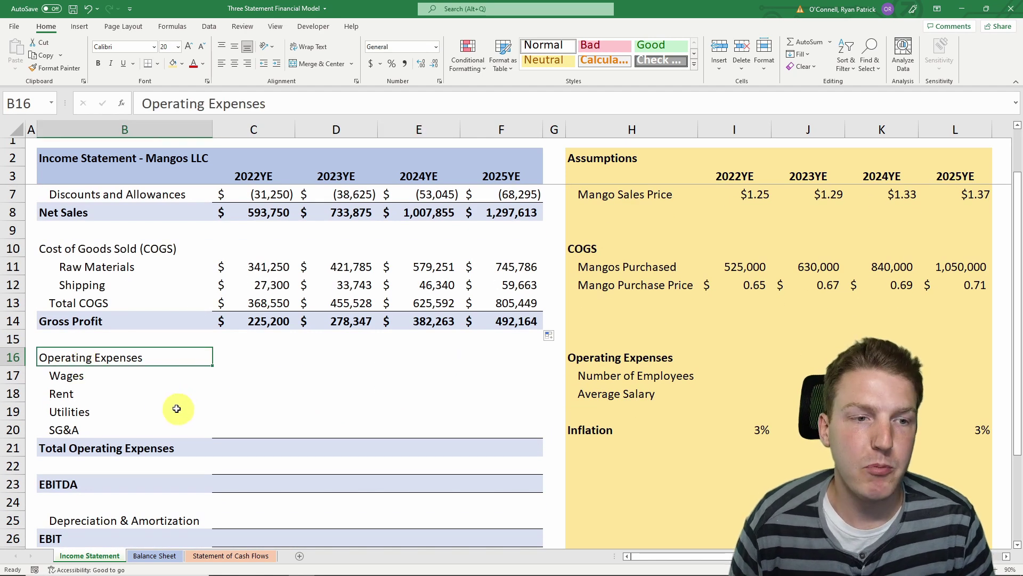
pyautogui.click(229, 371)
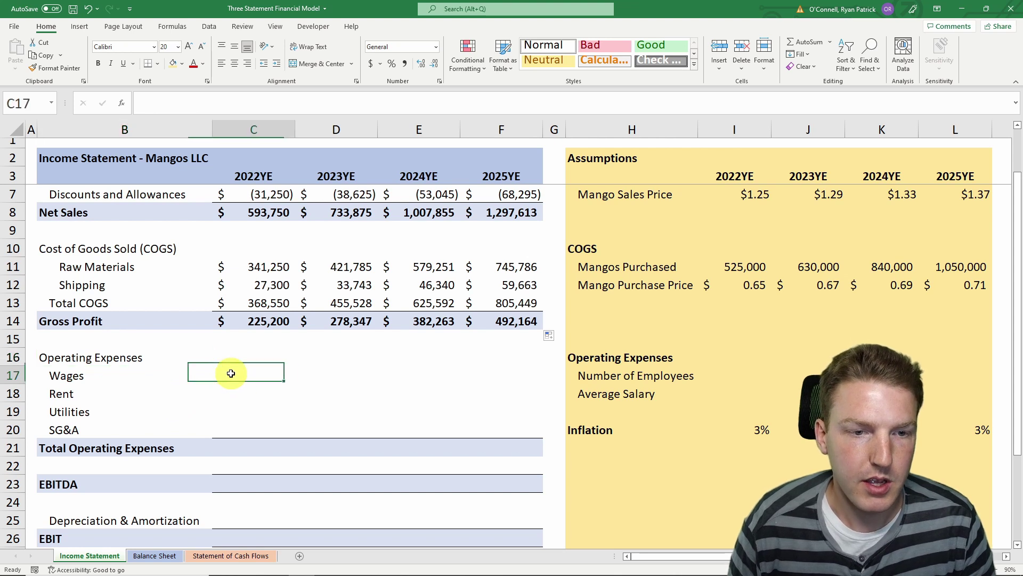
pyautogui.click(91, 374)
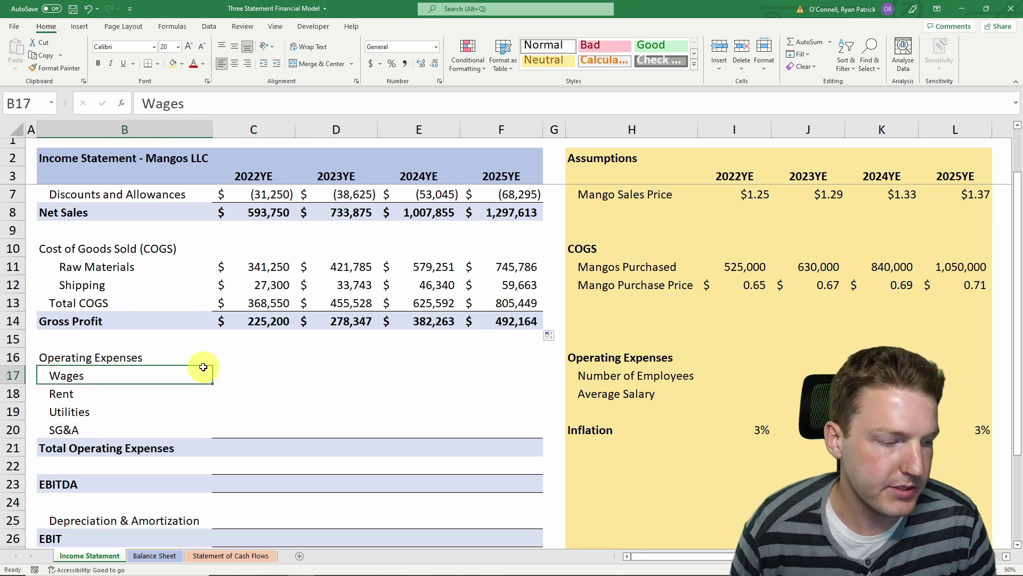
pyautogui.click(718, 376)
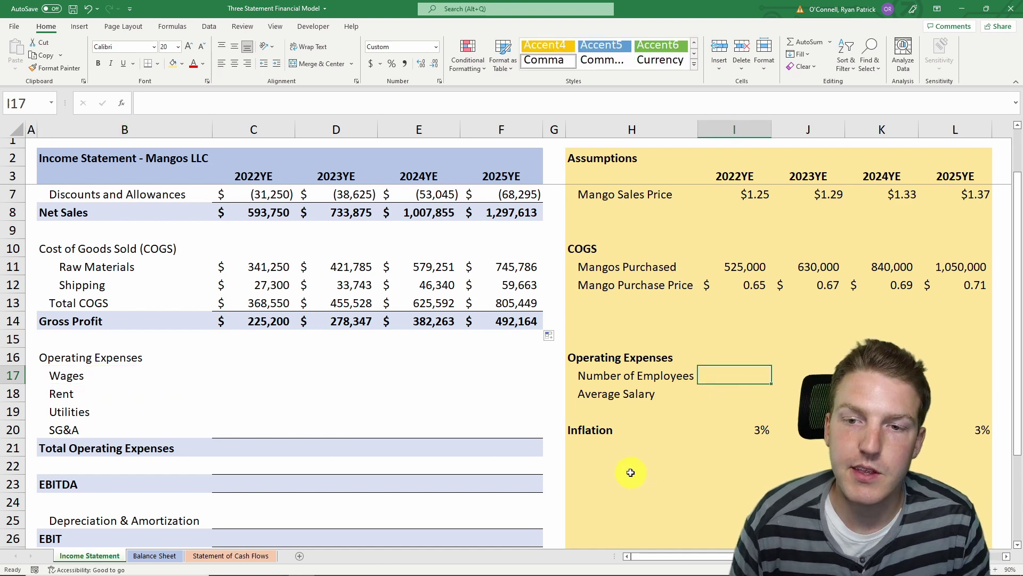
pyautogui.write('2')
pyautogui.press('Tab')
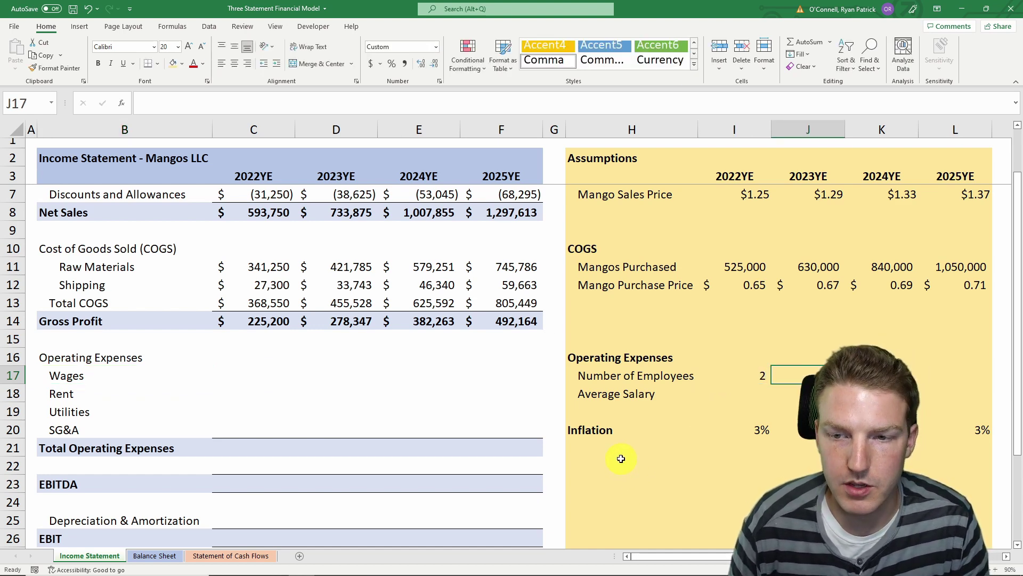
pyautogui.write('2')
pyautogui.press('Tab')
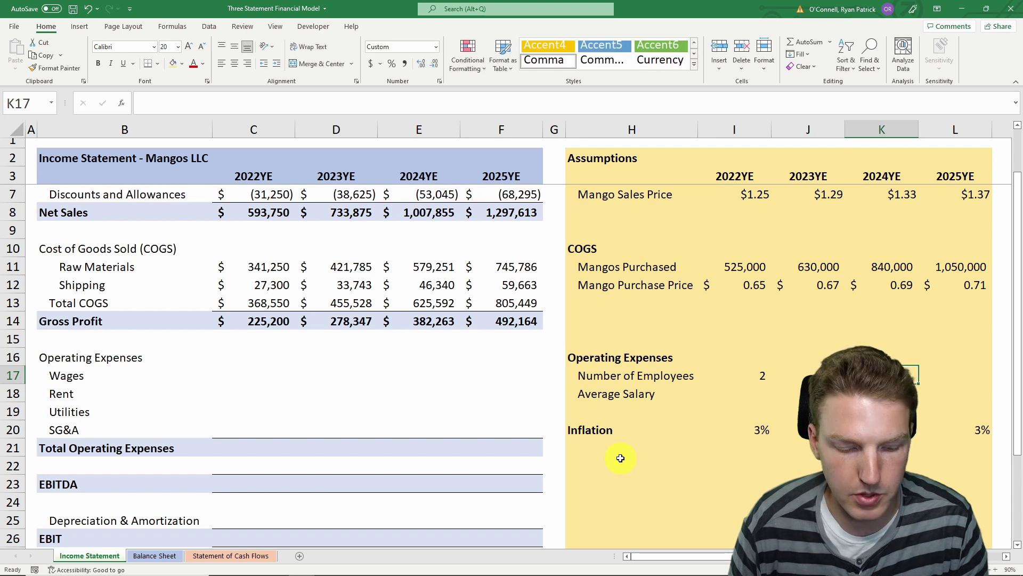
pyautogui.write('3')
pyautogui.press('Tab')
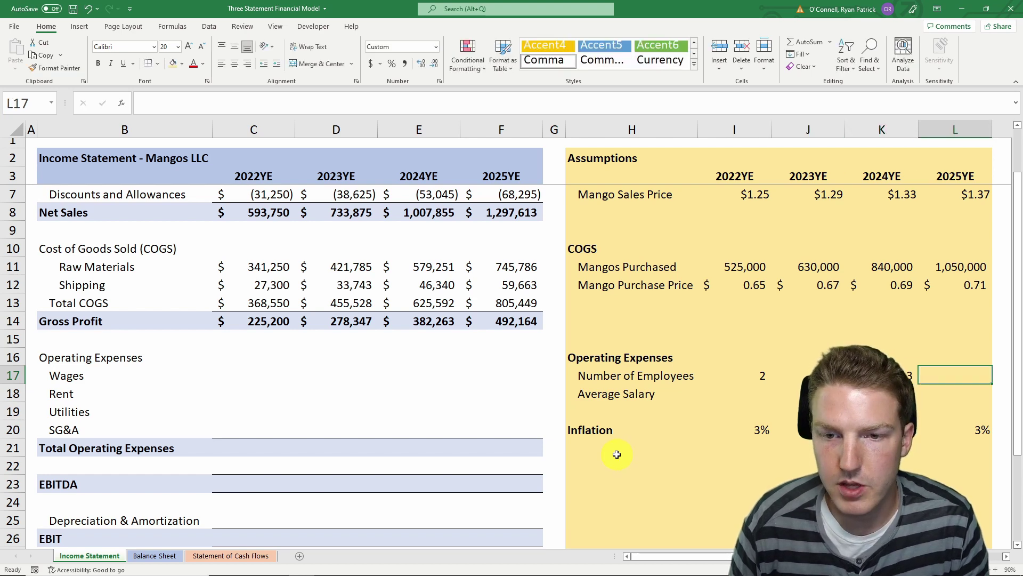
pyautogui.write('3')
# Enter a $45,000 average salary for 2022YE.
pyautogui.click(758, 395)
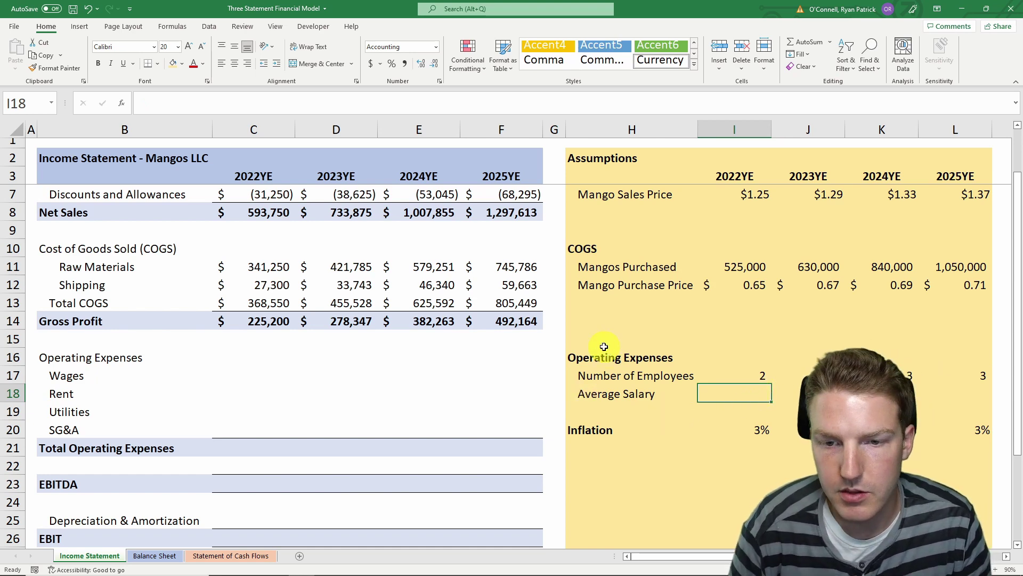
pyautogui.write('45000')
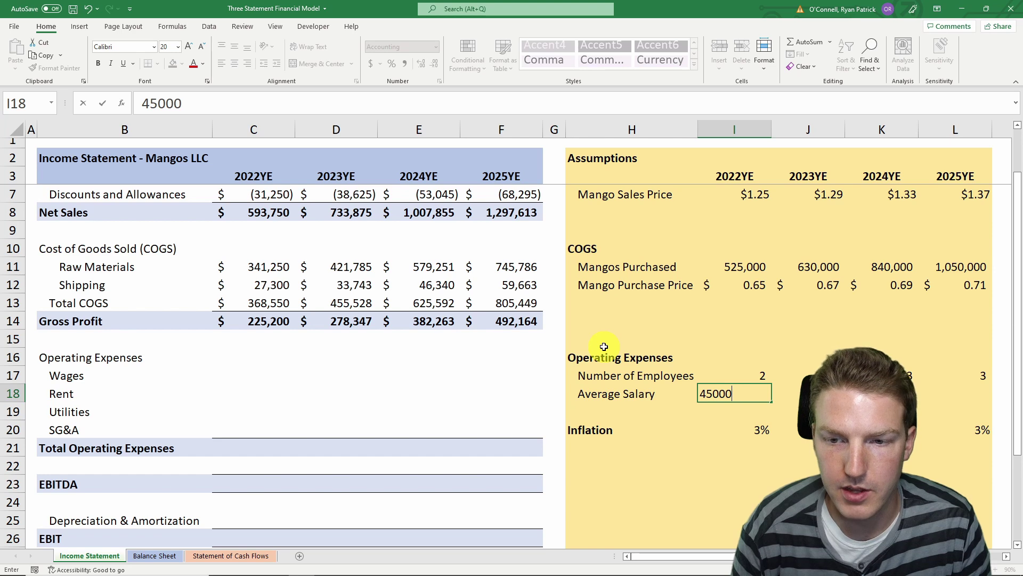
pyautogui.press('Return')
pyautogui.press('Up')
pyautogui.press('Right')
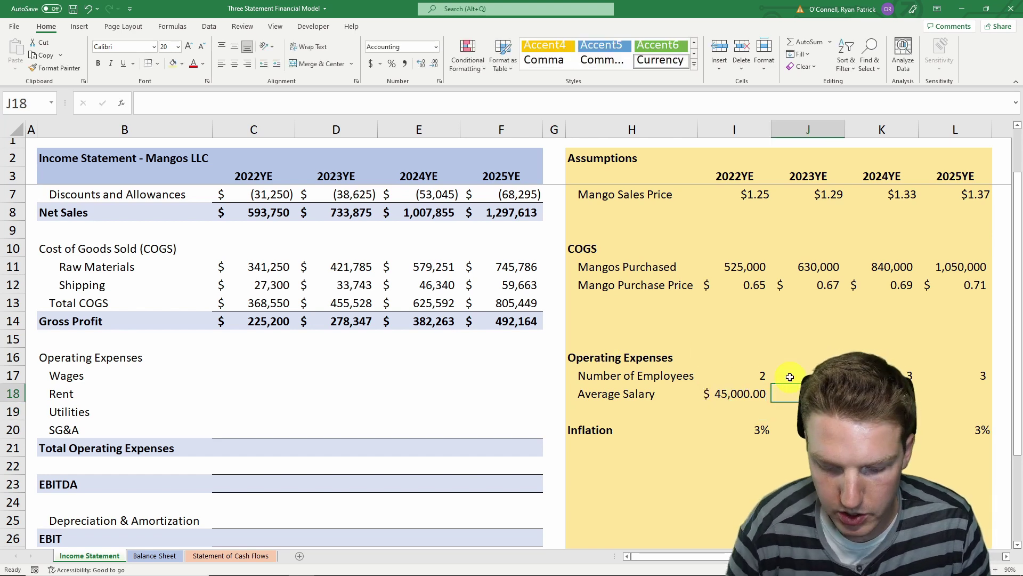
# Grow the 2023YE average salary by inflation with =I18*(1+J20) and fill it through 2025YE.
pyautogui.write('=')
pyautogui.click(739, 394)
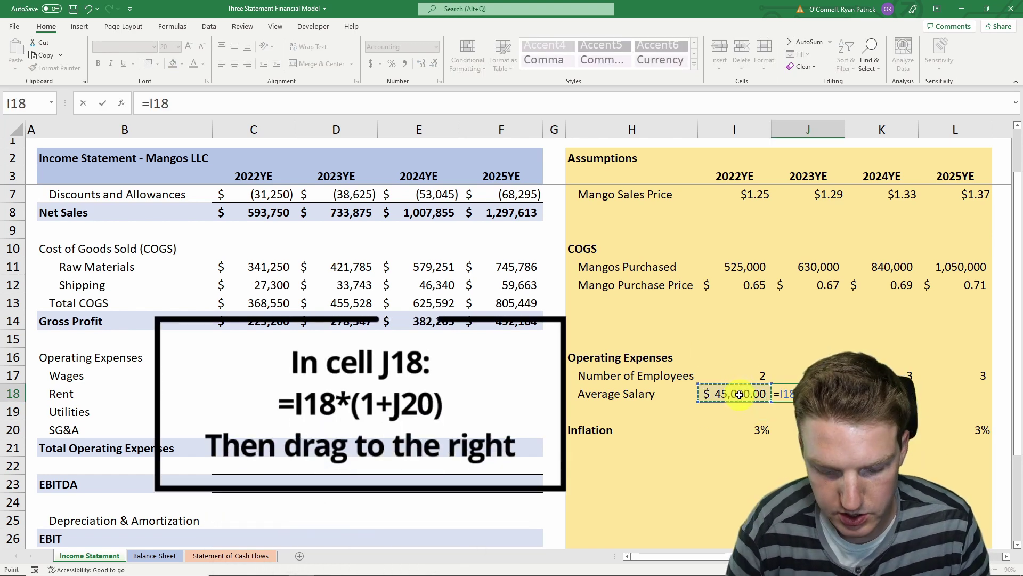
pyautogui.write('*')
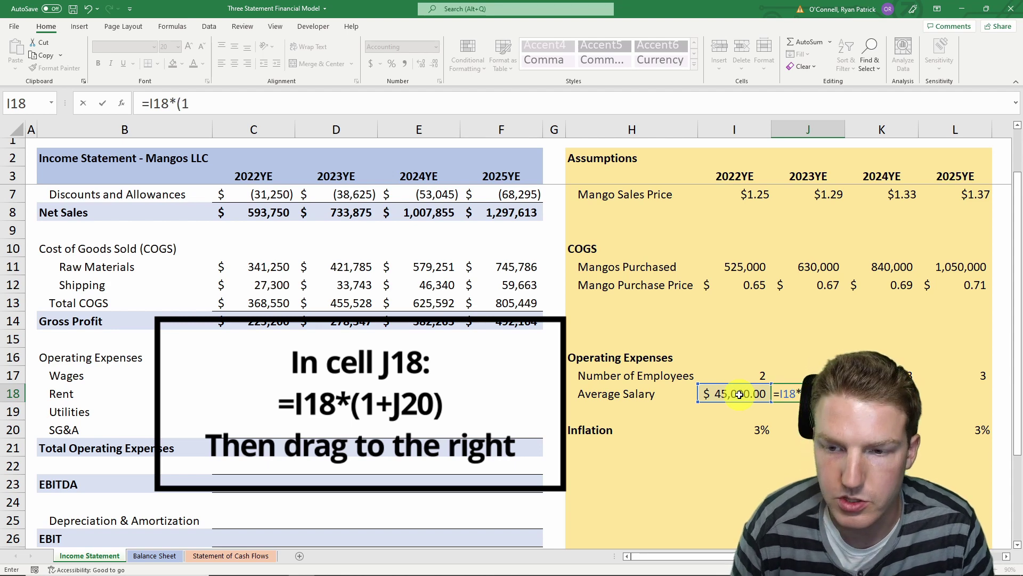
pyautogui.write('(1+')
pyautogui.click(788, 430)
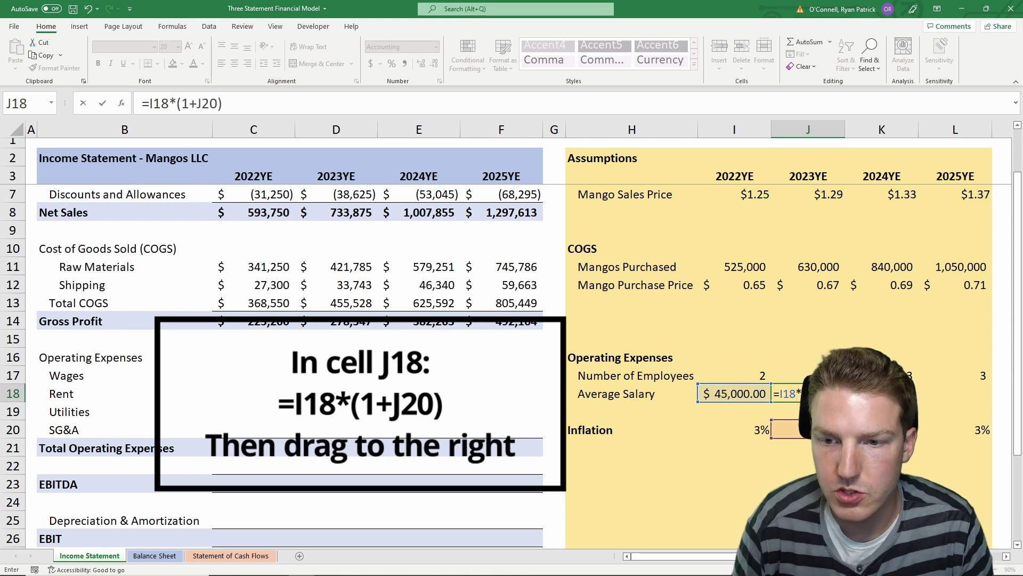
pyautogui.press('Return')
pyautogui.click(788, 394)
pyautogui.moveTo(845, 403); pyautogui.dragTo(948, 413)
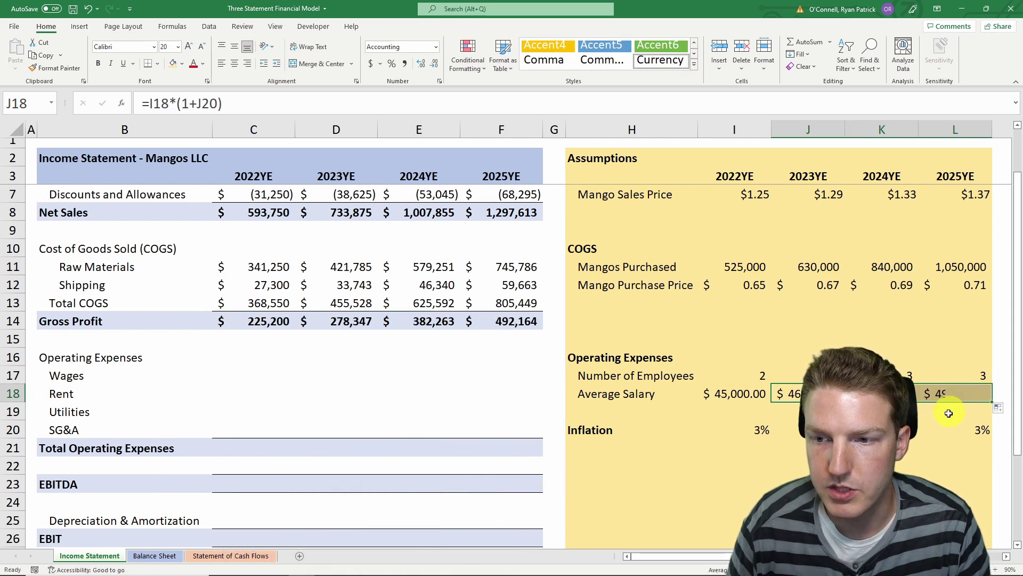
pyautogui.click(788, 443)
pyautogui.click(245, 373)
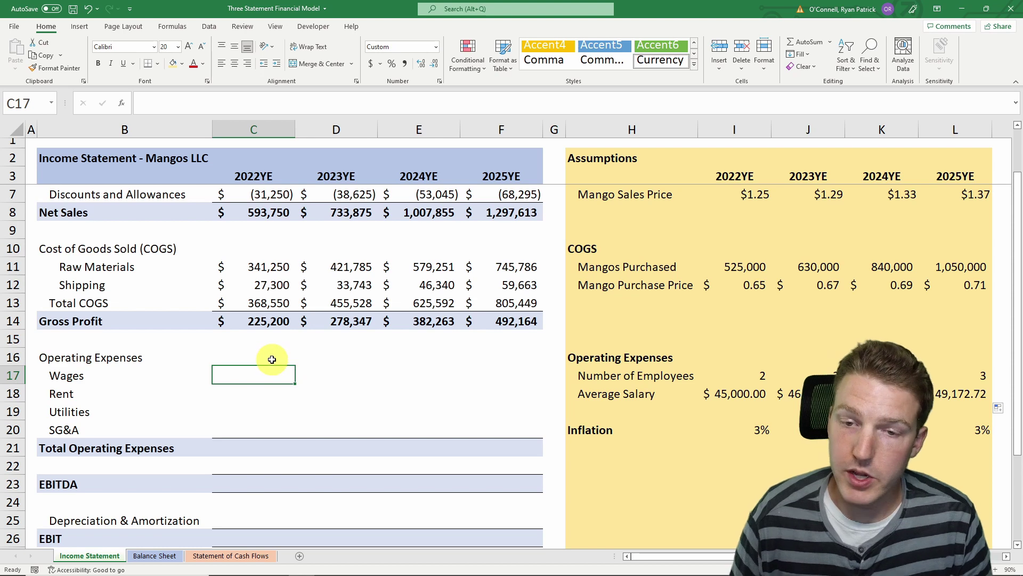
# Calculate Wages as employees times average salary and fill it through 2025YE.
pyautogui.write('=')
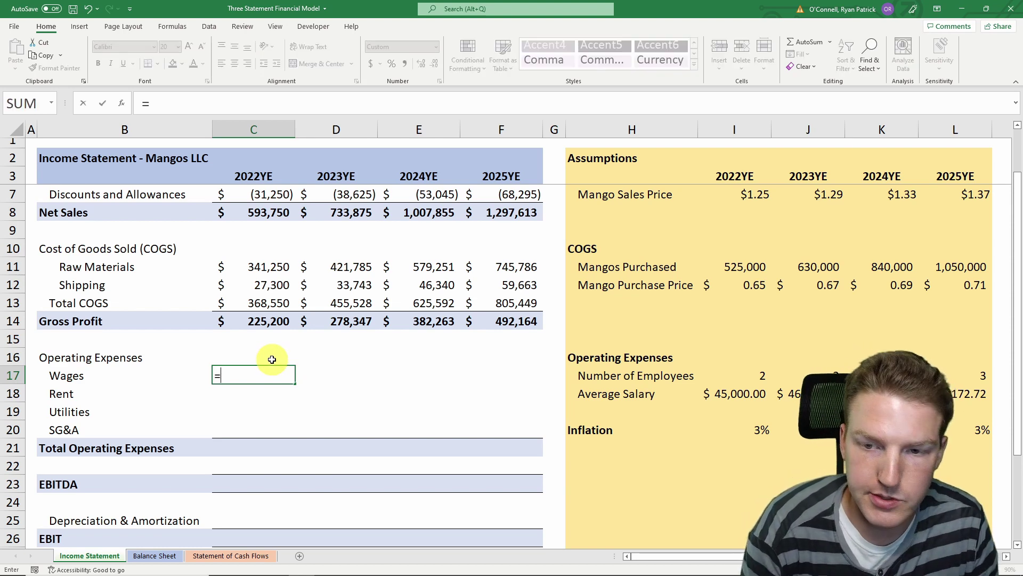
pyautogui.click(736, 378)
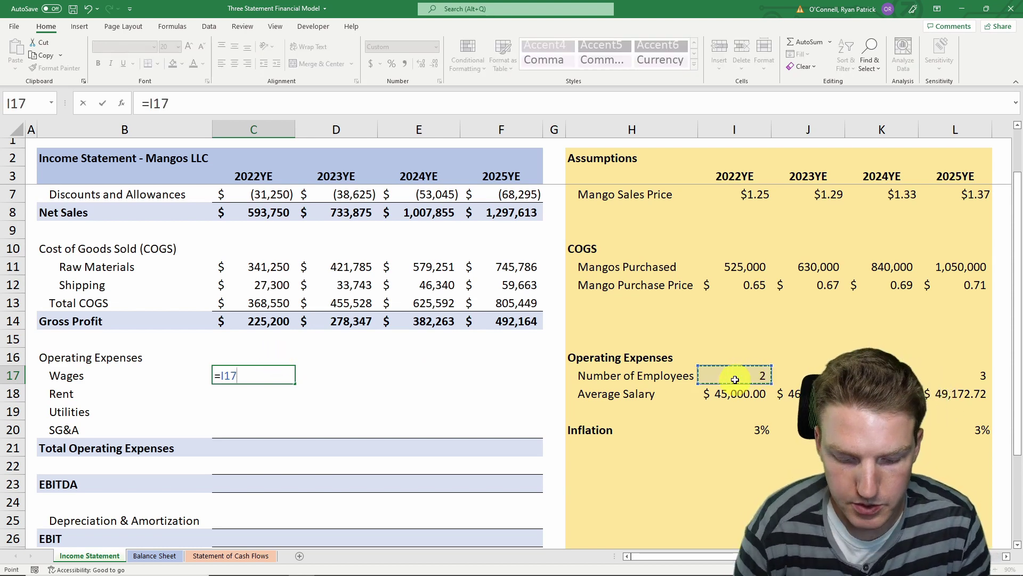
pyautogui.write('*')
pyautogui.click(742, 393)
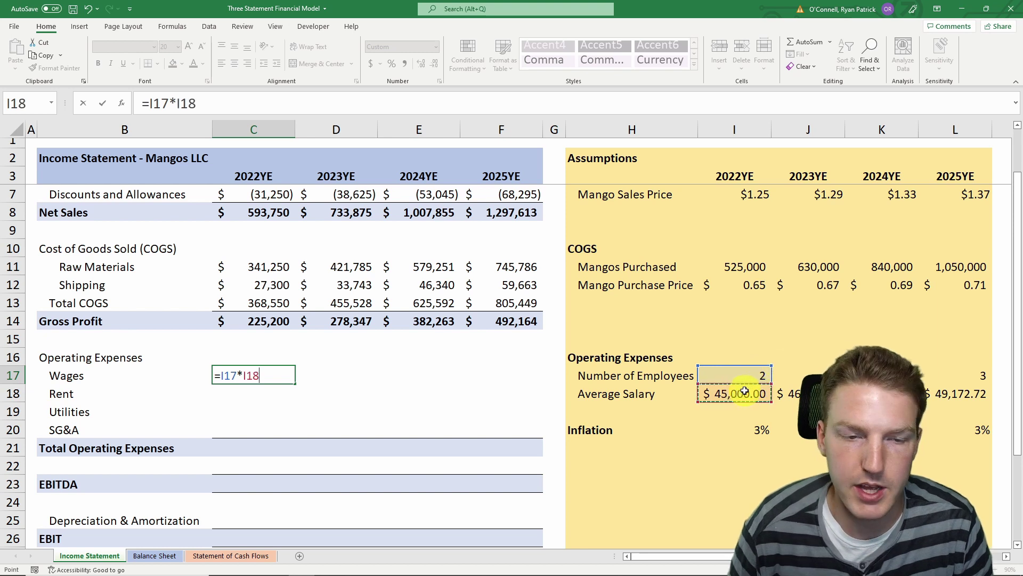
pyautogui.press('Return')
pyautogui.click(288, 376)
pyautogui.moveTo(294, 383); pyautogui.dragTo(546, 381)
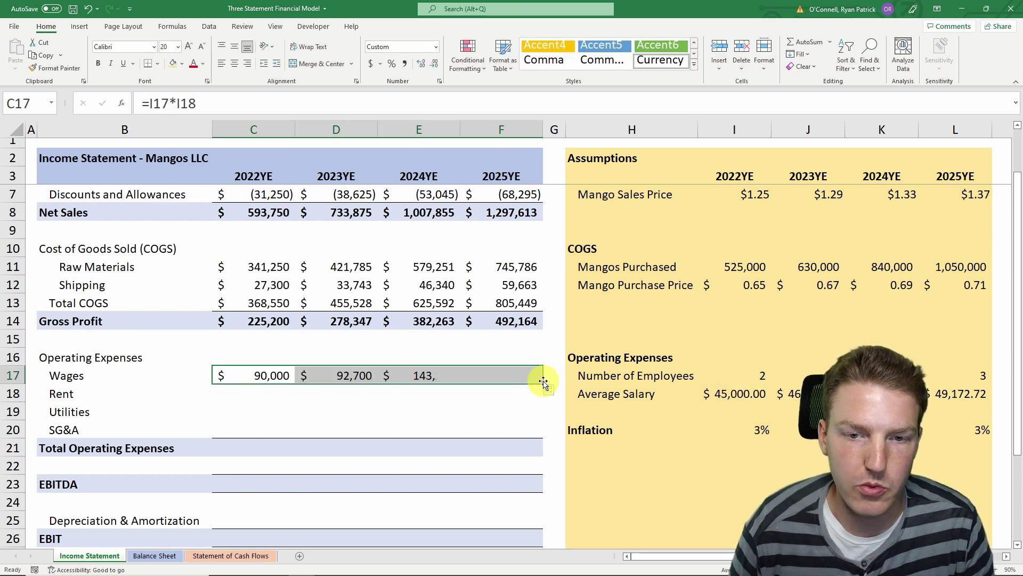
# Set 2022 Rent at $40,000 and grow it by inflation through 2025YE.
pyautogui.click(242, 393)
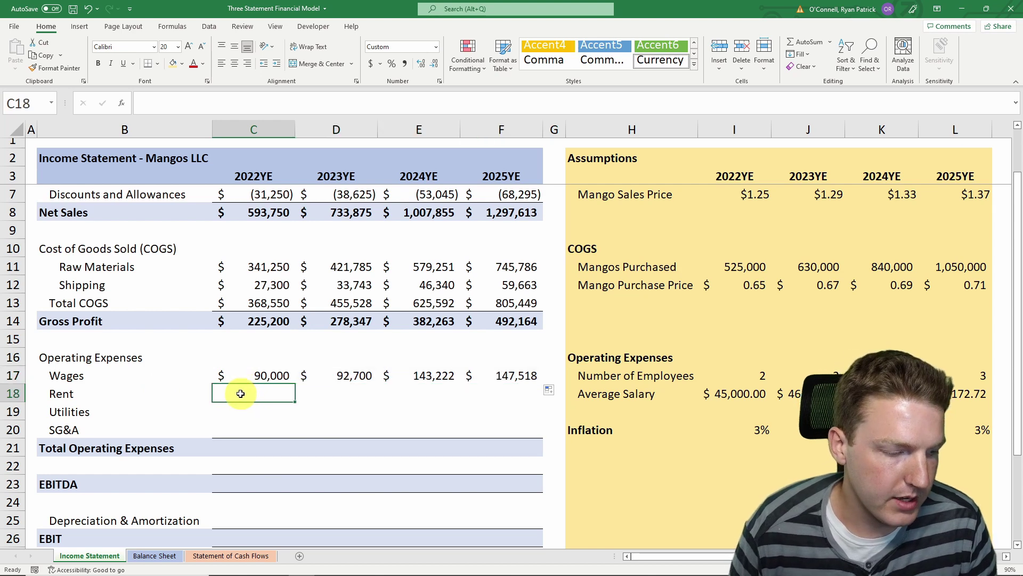
pyautogui.write('40000')
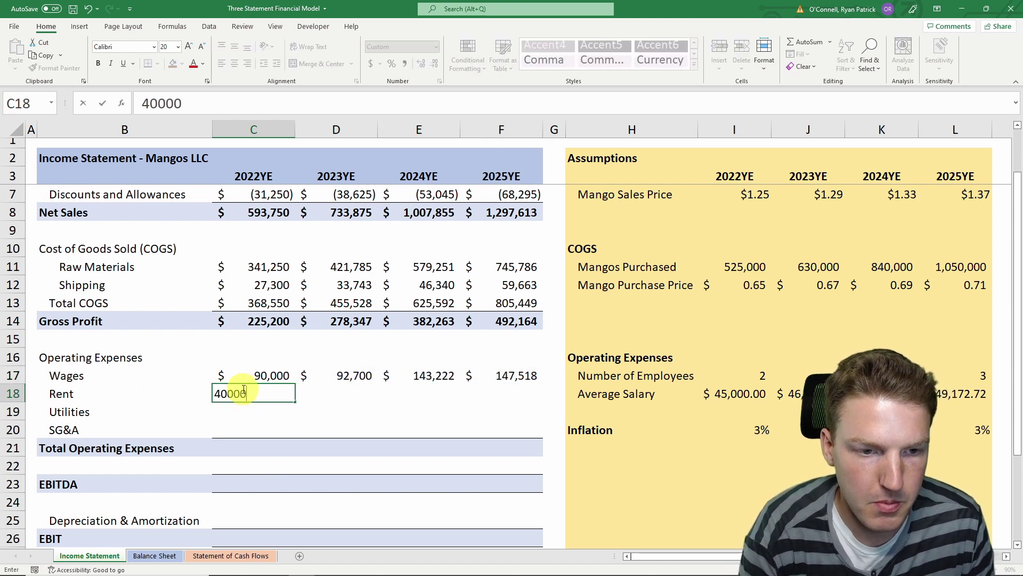
pyautogui.press('Tab')
pyautogui.write('=')
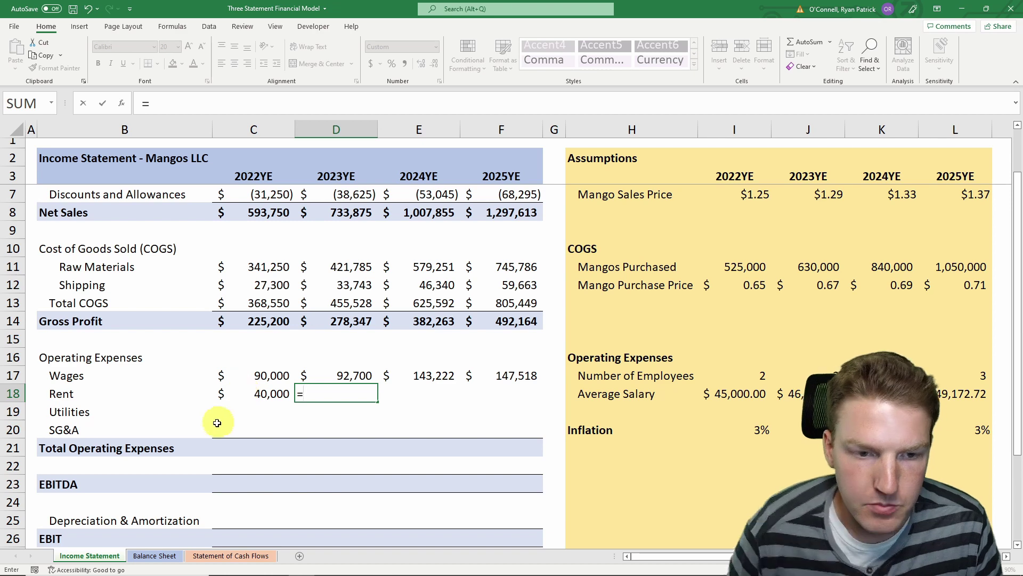
pyautogui.click(269, 394)
pyautogui.write('*')
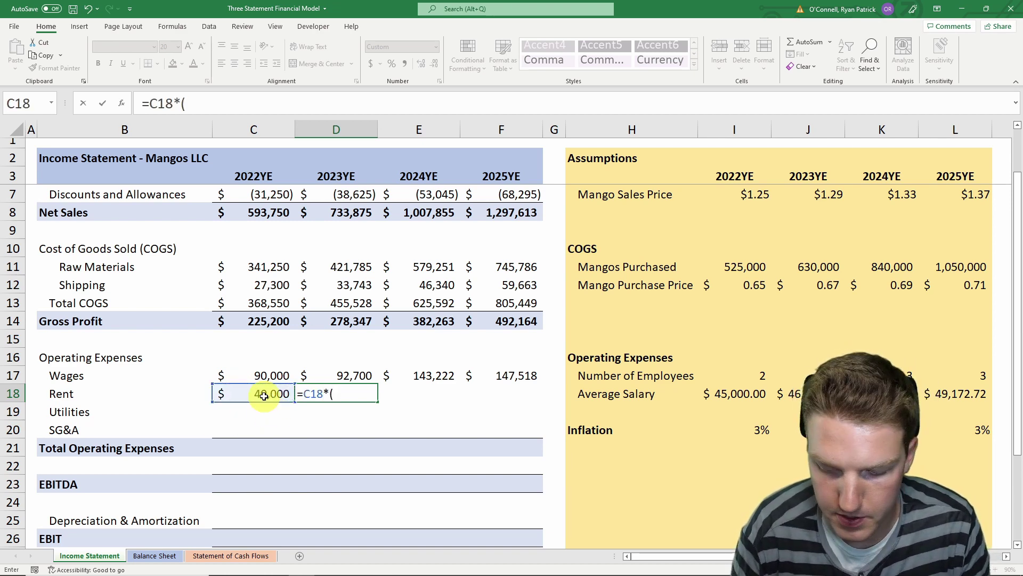
pyautogui.click(786, 430)
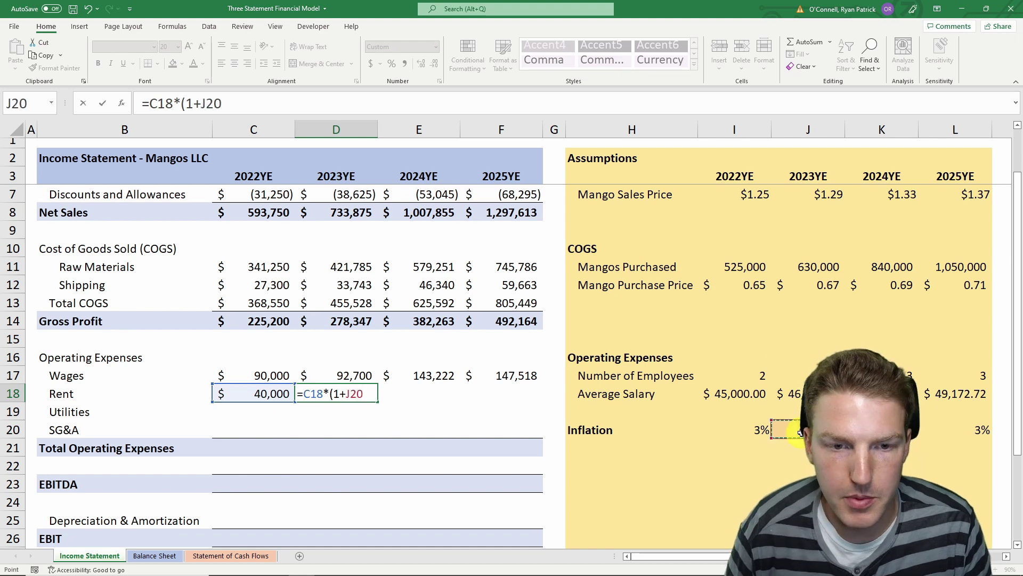
pyautogui.press('Return')
pyautogui.click(493, 332)
pyautogui.click(373, 395)
pyautogui.moveTo(378, 402); pyautogui.dragTo(521, 390)
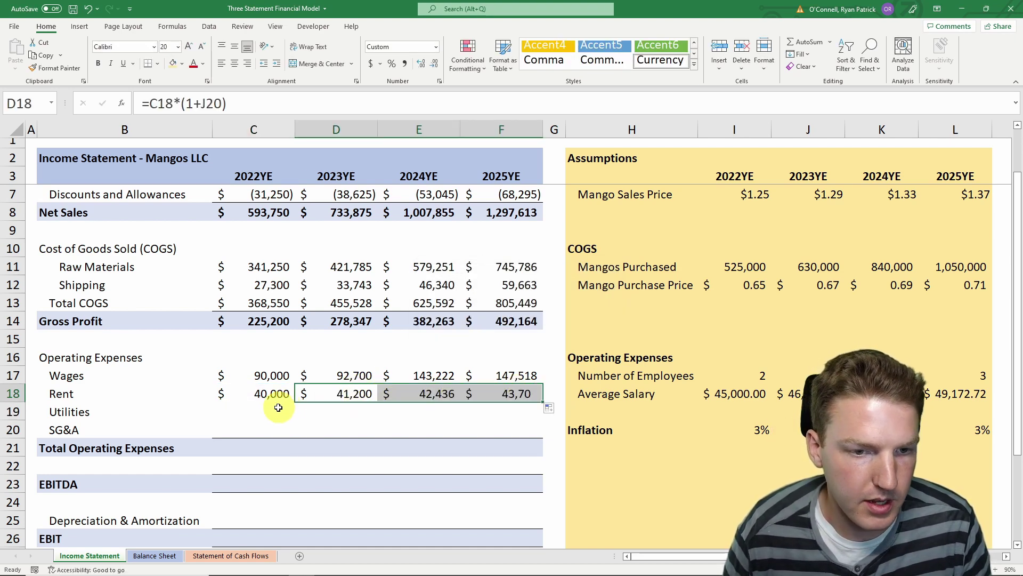
pyautogui.click(276, 409)
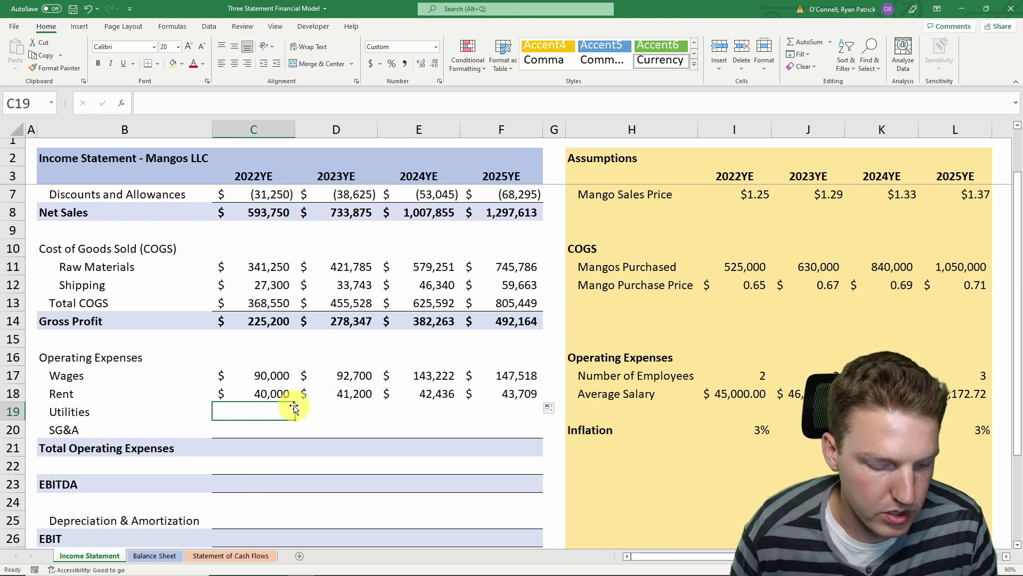
# Enter 2022YE Utilities of 20,000 and SG&A of 70,000.
pyautogui.write('20000')
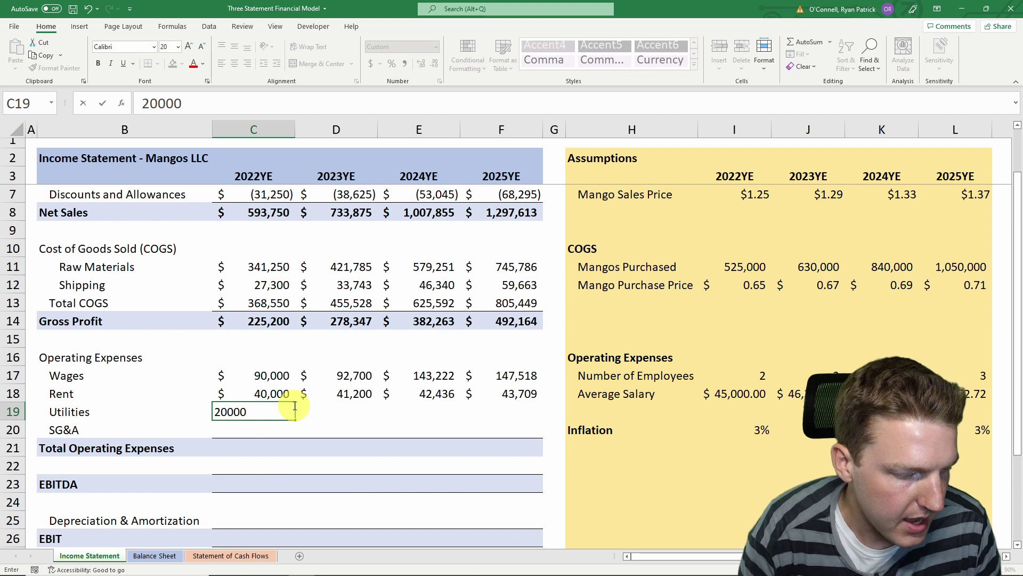
pyautogui.press('Return')
pyautogui.write('70000')
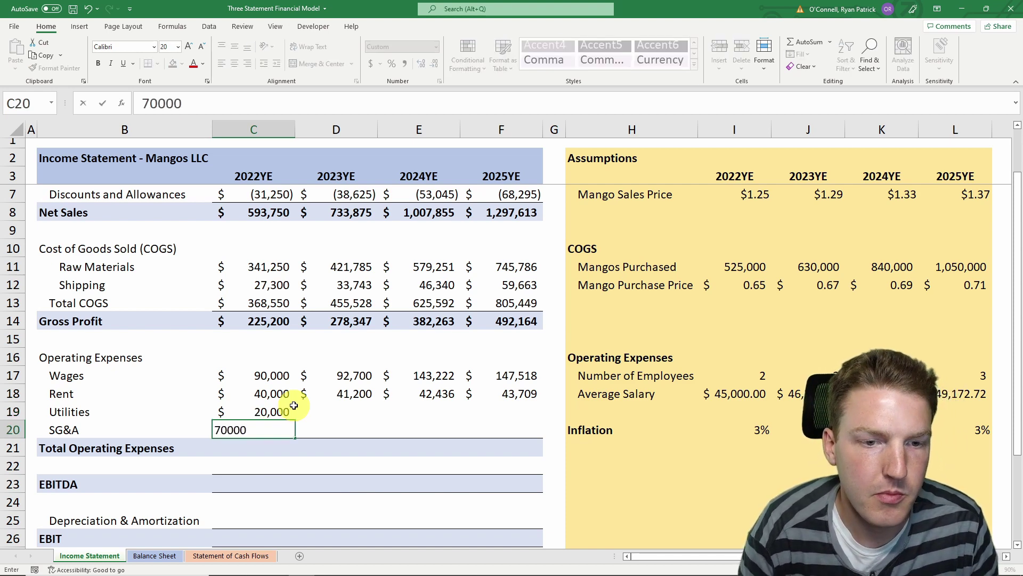
pyautogui.press('Return')
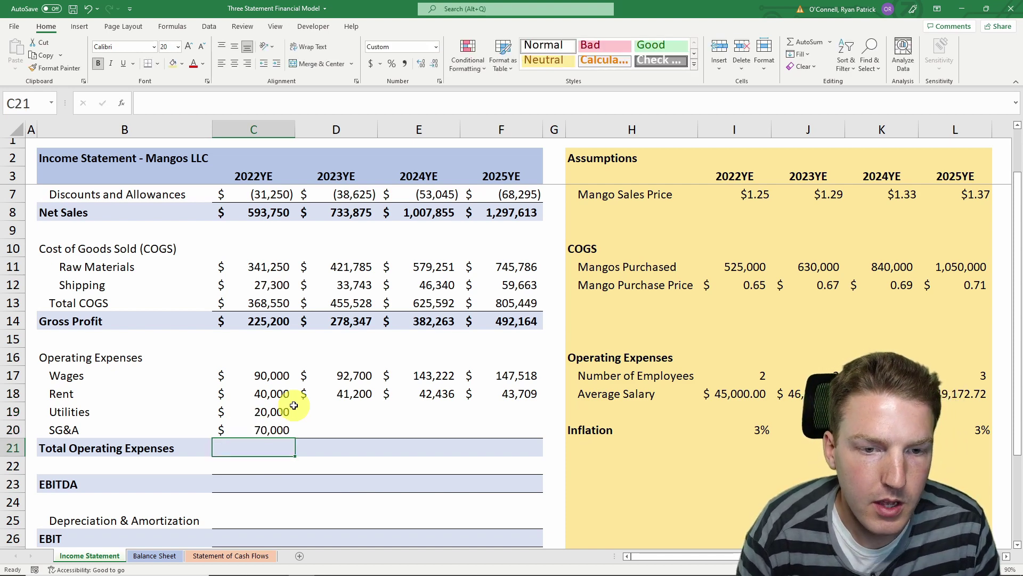
# Lock the rent formula's inflation reference to row 20 and copy it over Rent, Utilities and SG&A through 2025YE.
pyautogui.click(353, 393)
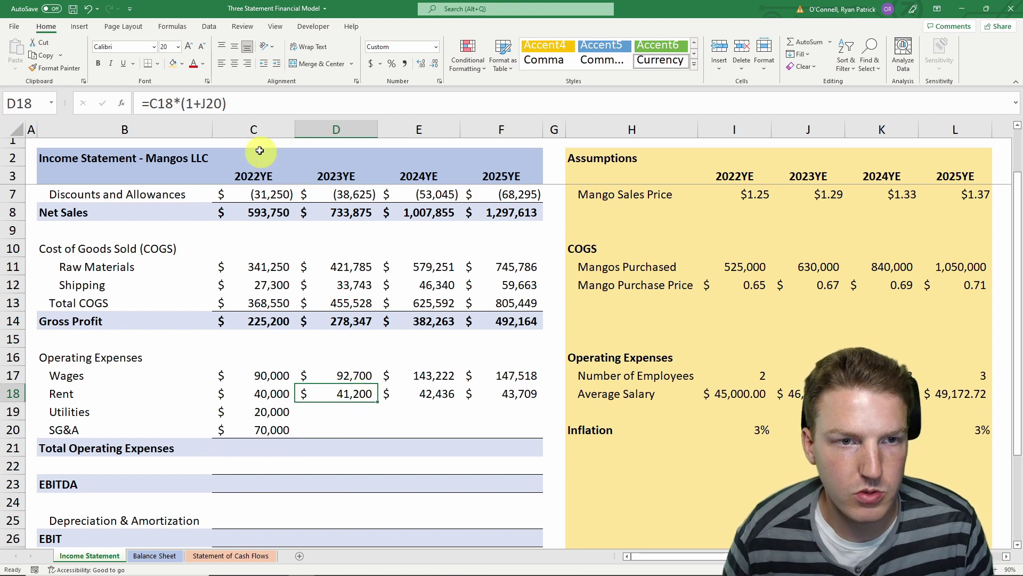
pyautogui.click(209, 103)
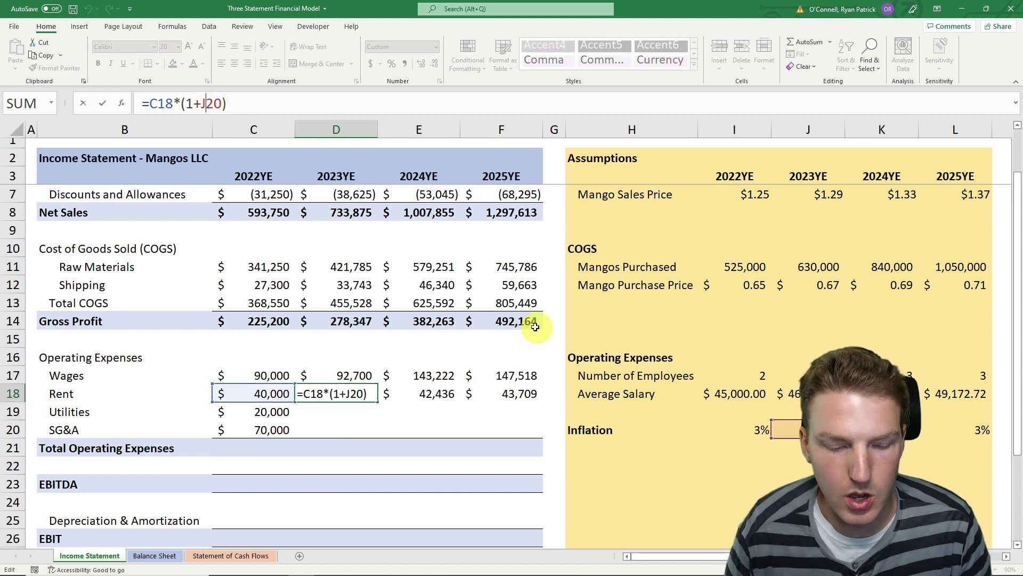
pyautogui.press('F4')
pyautogui.press('F4')
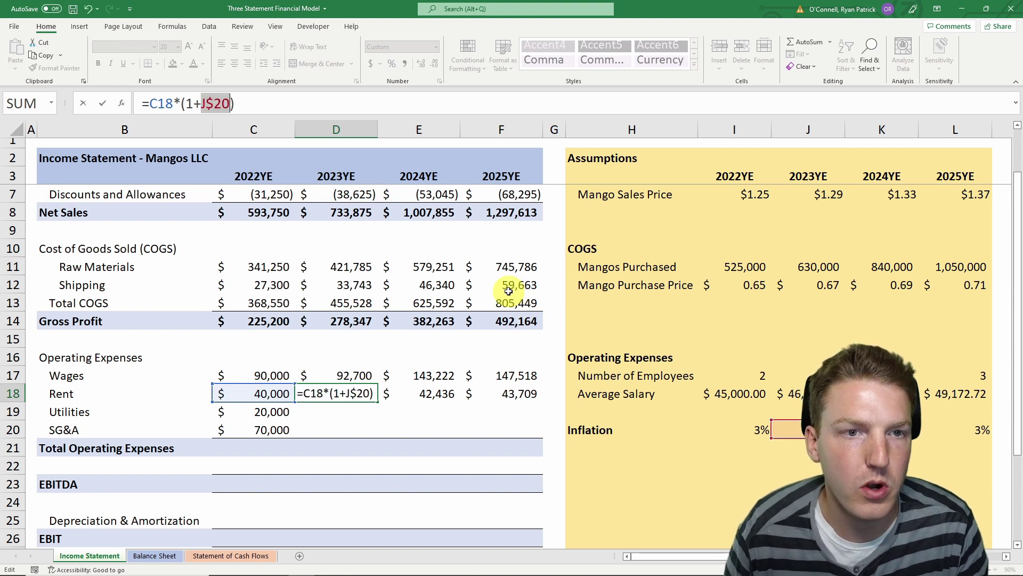
pyautogui.press('Return')
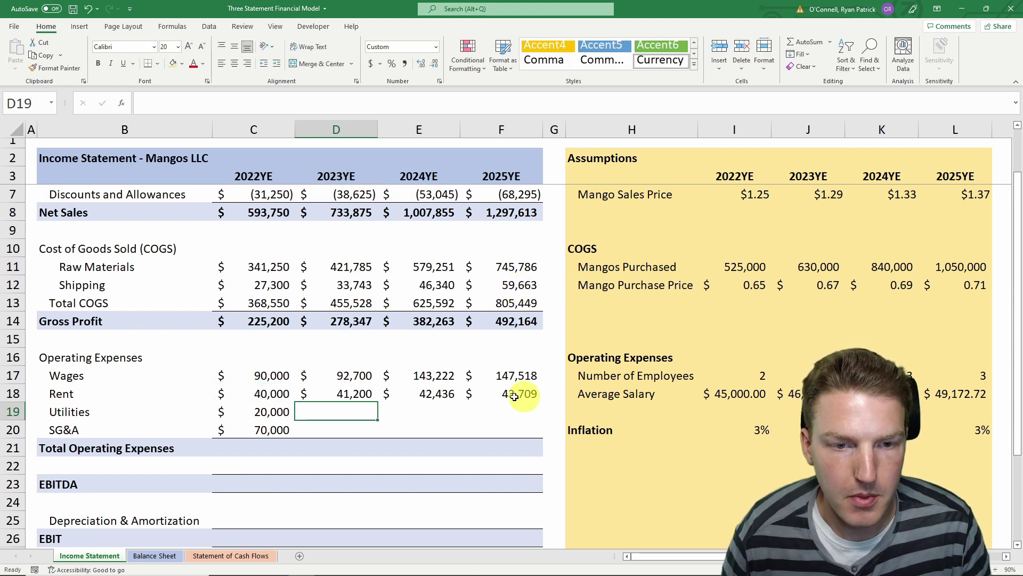
pyautogui.click(356, 395)
pyautogui.moveTo(378, 401); pyautogui.dragTo(498, 466)
pyautogui.click(319, 434)
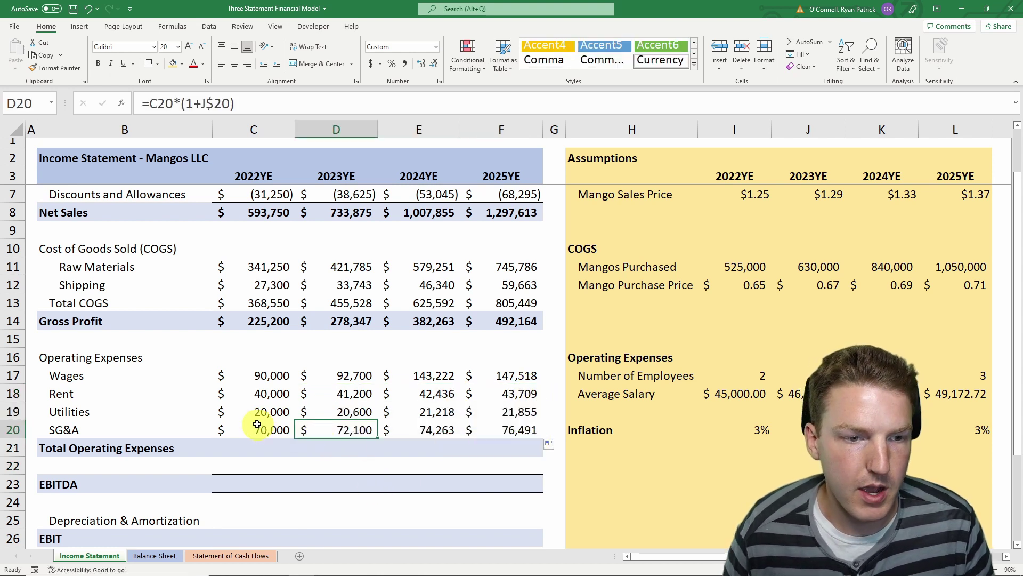
pyautogui.moveTo(263, 397); pyautogui.dragTo(510, 435)
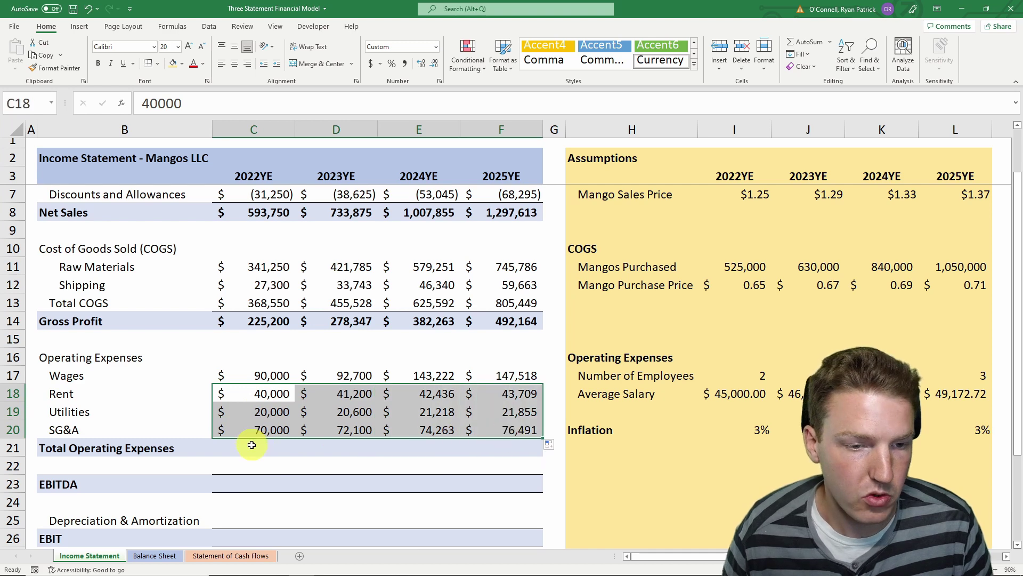
pyautogui.click(256, 447)
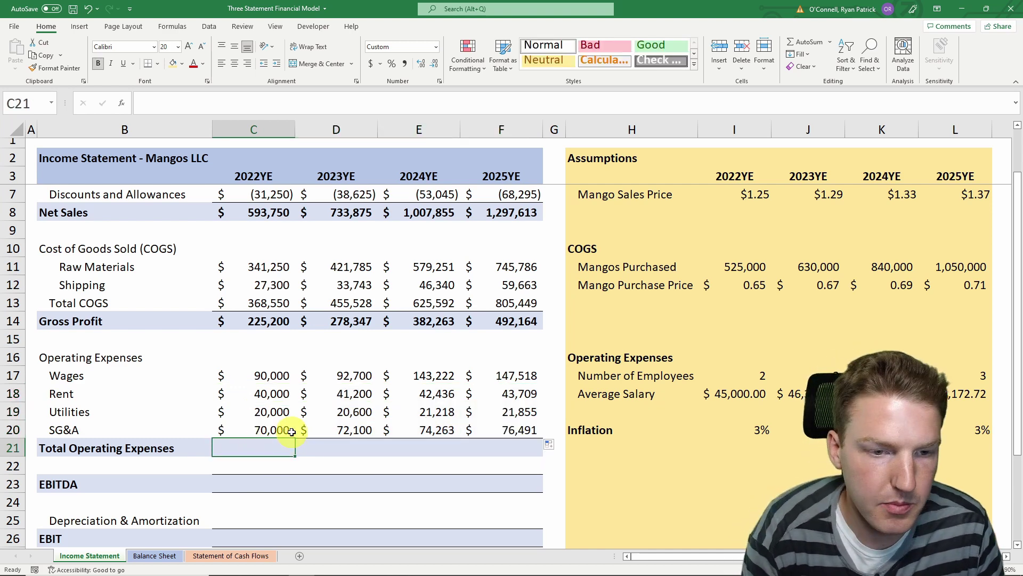
# Total 2022YE operating expenses with a SUM of Wages through SG&A.
pyautogui.write('=')
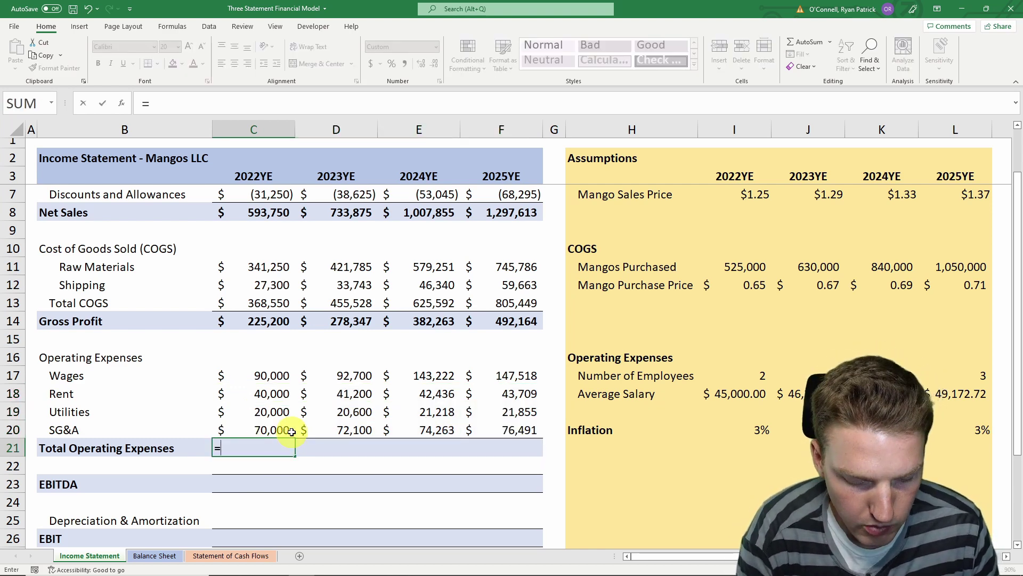
pyautogui.write('sum(')
pyautogui.moveTo(271, 375); pyautogui.dragTo(525, 451)
pyautogui.press('Return')
pyautogui.click(269, 447)
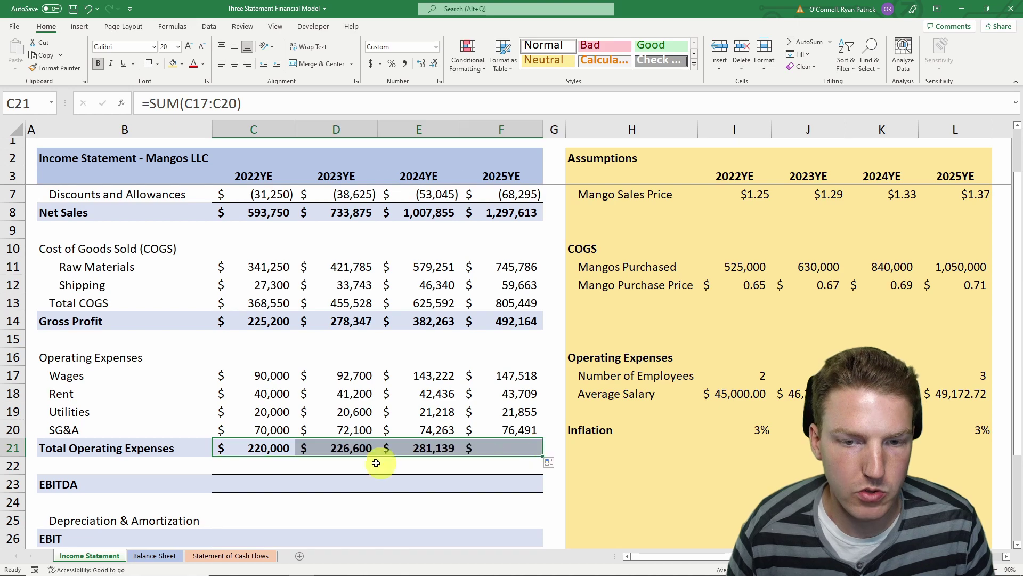
pyautogui.click(245, 465)
pyautogui.scroll(-2, 265, 441)
pyautogui.scroll(2, 265, 441)
# Calculate EBITDA as Gross Profit minus Total Operating Expenses and fill it through 2025YE.
pyautogui.click(251, 483)
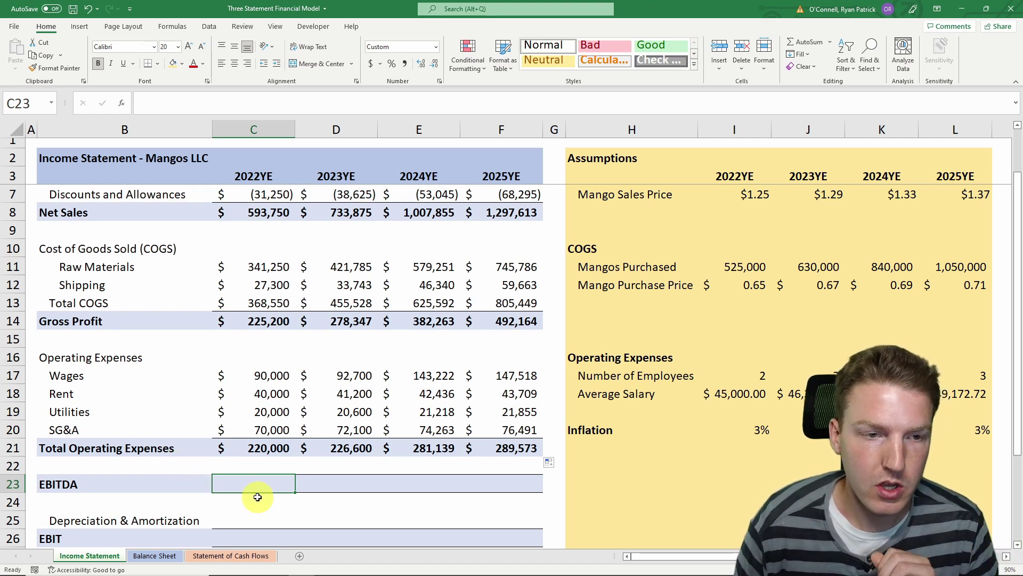
pyautogui.write('=')
pyautogui.click(267, 320)
pyautogui.write('-')
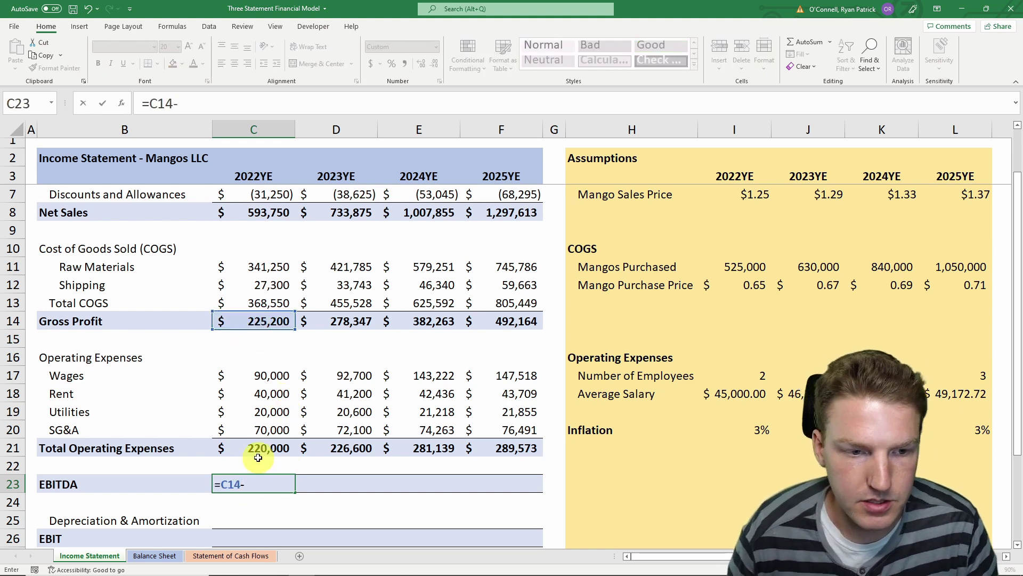
pyautogui.click(279, 443)
pyautogui.press('Return')
pyautogui.click(272, 483)
pyautogui.moveTo(297, 494); pyautogui.dragTo(525, 486)
pyautogui.press('Up')
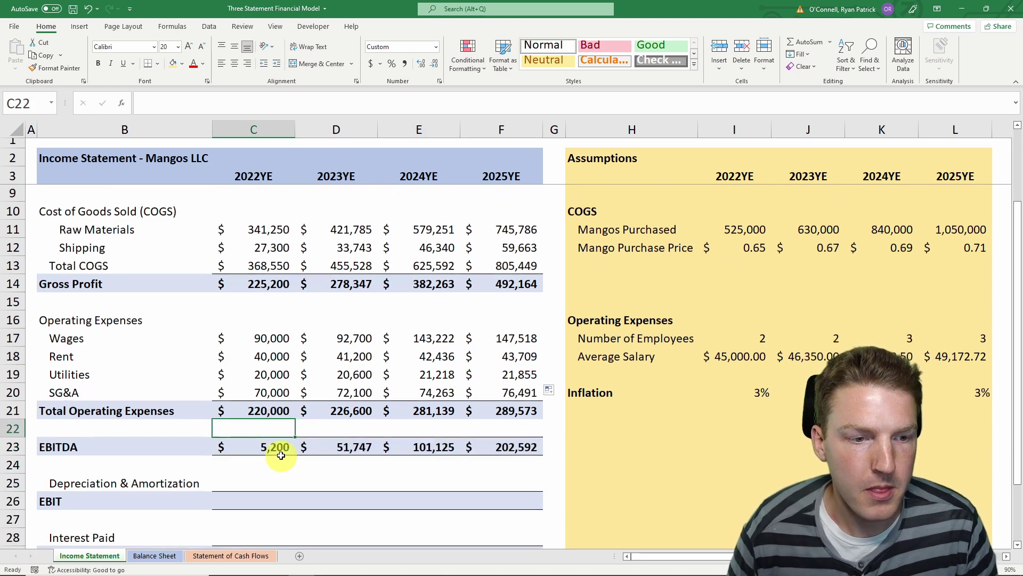
# Enter 10,000 Depreciation & Amortization for 2022YE and paste it into 2023YE–2025YE.
pyautogui.scroll(-3, 275, 482)
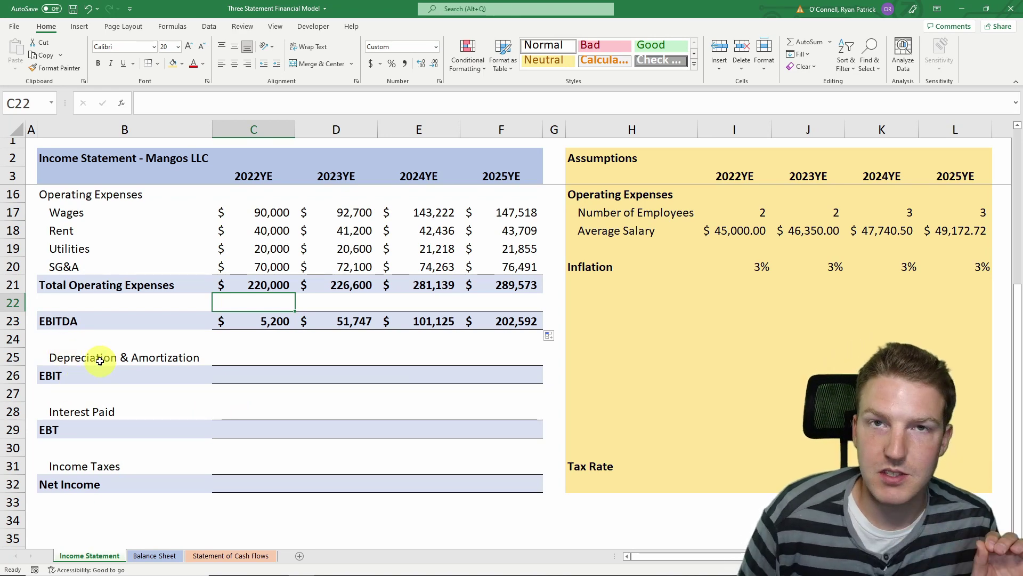
pyautogui.click(252, 357)
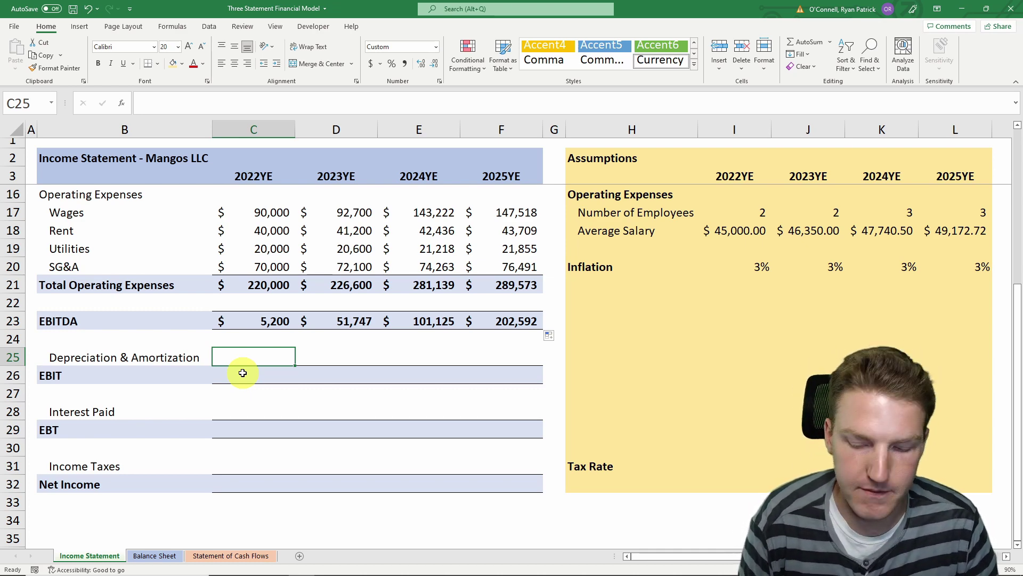
pyautogui.write('10000')
pyautogui.press('Return')
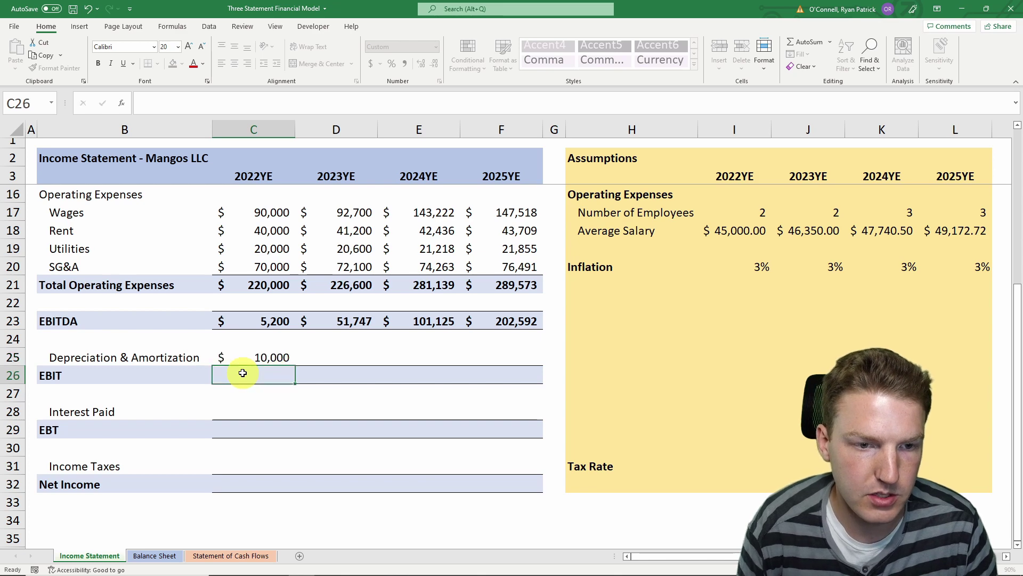
pyautogui.click(249, 353)
pyautogui.hotkey('ctrl', 'c')
pyautogui.moveTo(335, 356); pyautogui.dragTo(507, 350)
pyautogui.rightClick(507, 352)
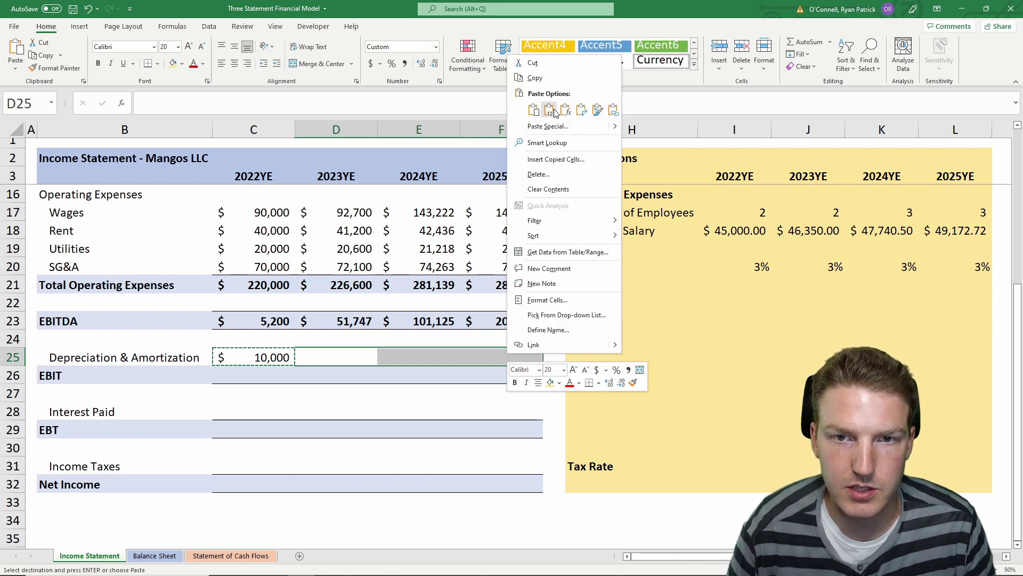
pyautogui.click(533, 109)
pyautogui.click(261, 393)
pyautogui.click(272, 369)
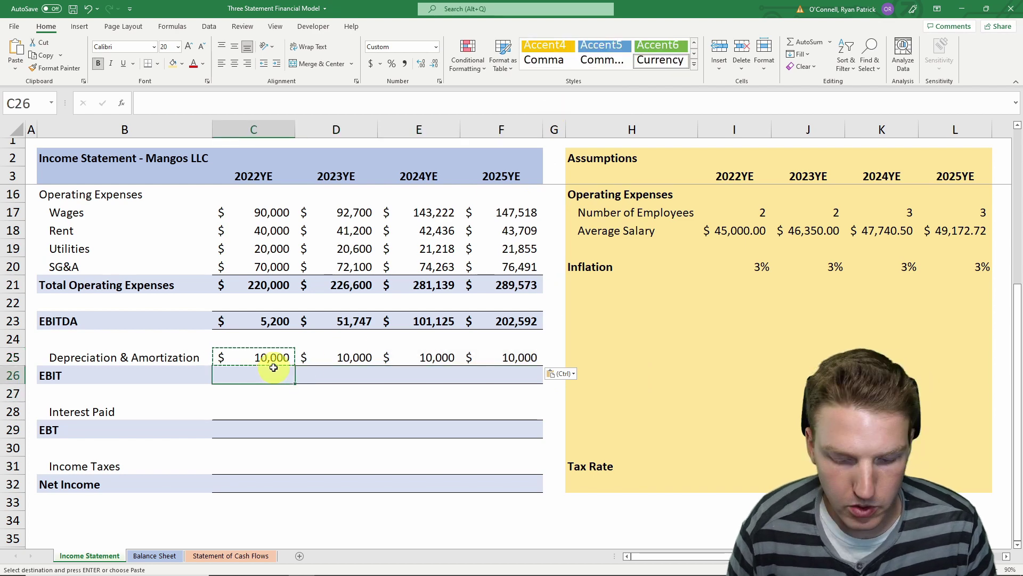
# Enter =C23-C25 as the 2022YE EBIT formula and fill it across to 2025YE.
pyautogui.write('=')
pyautogui.click(263, 321)
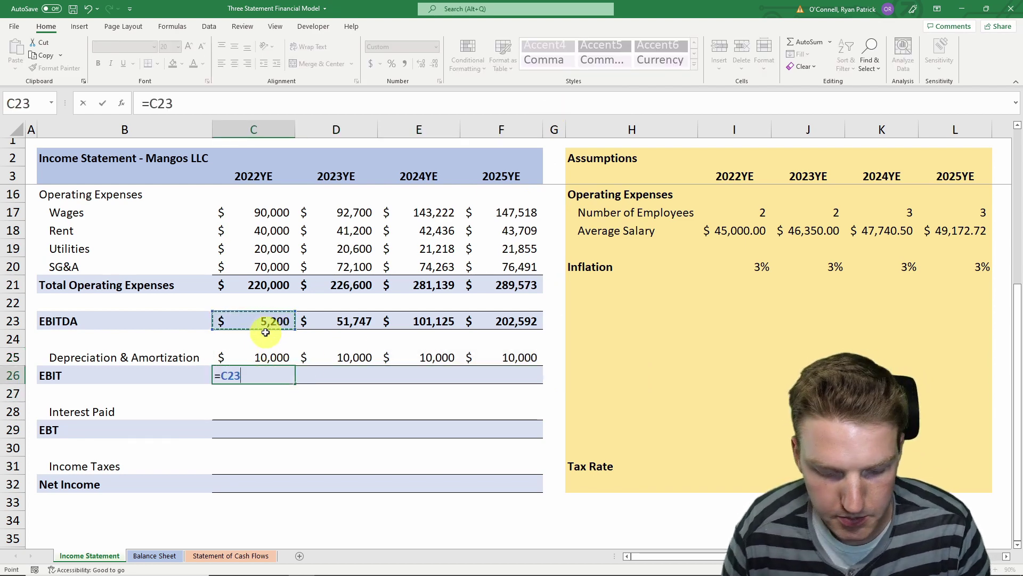
pyautogui.write('-')
pyautogui.click(270, 358)
pyautogui.press('Return')
pyautogui.click(293, 380)
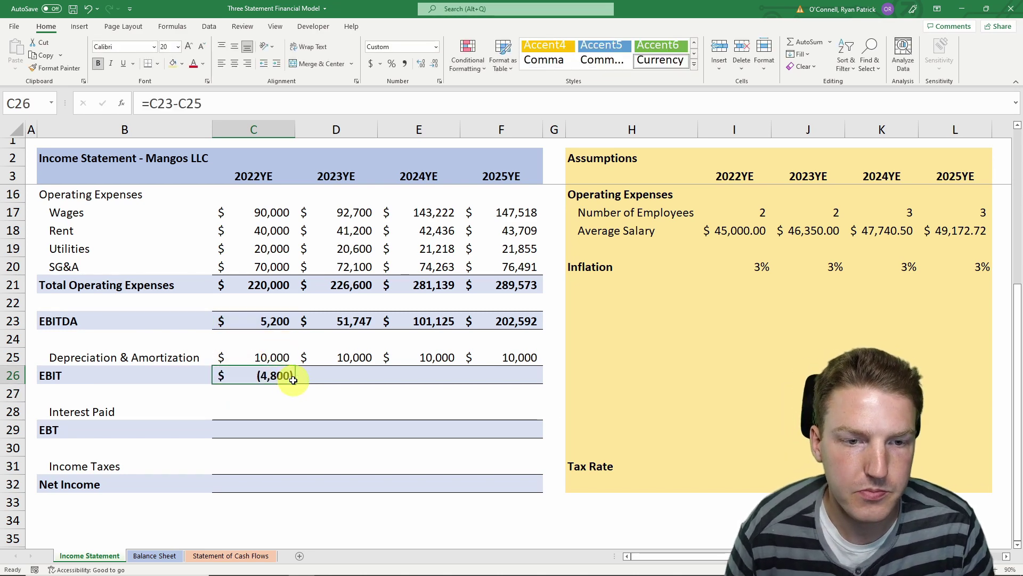
pyautogui.moveTo(294, 380); pyautogui.dragTo(519, 373)
pyautogui.click(419, 393)
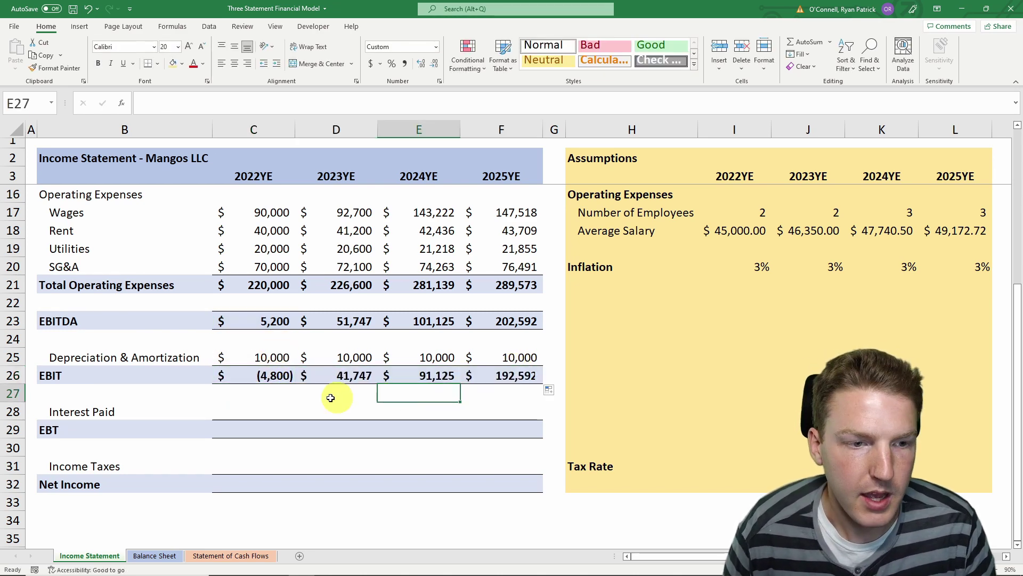
pyautogui.click(253, 409)
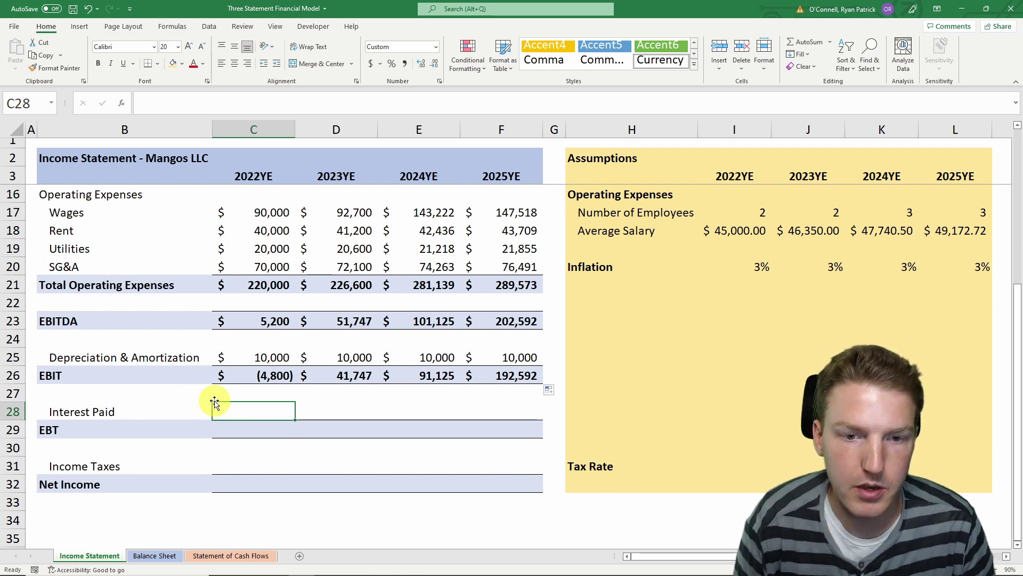
# Enter 15,000 Interest Paid for 2022YE and paste it into 2023YE–2025YE.
pyautogui.write('15000')
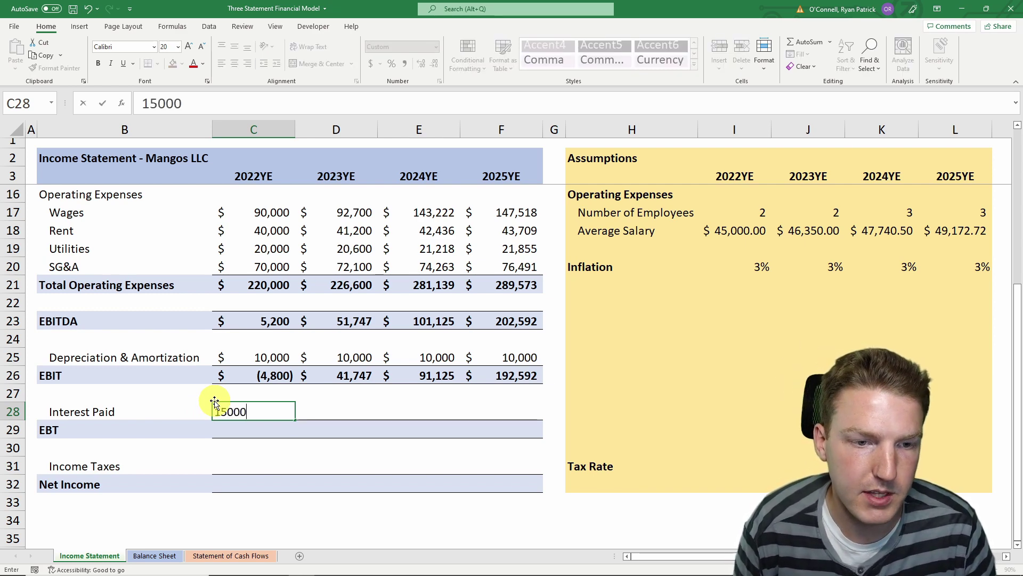
pyautogui.press('Return')
pyautogui.click(269, 409)
pyautogui.moveTo(304, 411); pyautogui.dragTo(488, 408)
pyautogui.rightClick(487, 407)
pyautogui.click(514, 161)
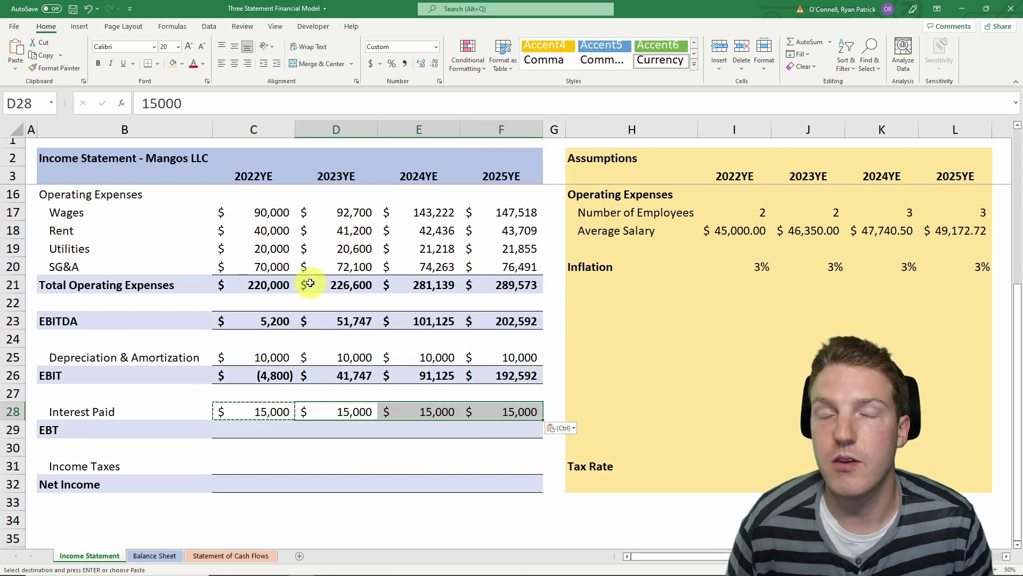
# Calculate EBT as EBIT minus Interest Paid and fill it through 2025YE.
pyautogui.click(267, 426)
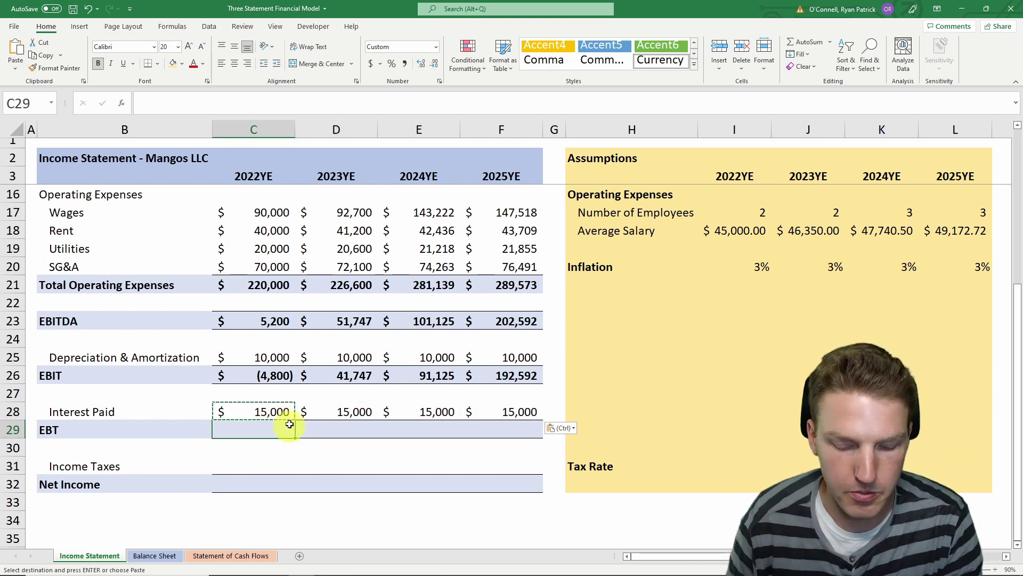
pyautogui.write('=')
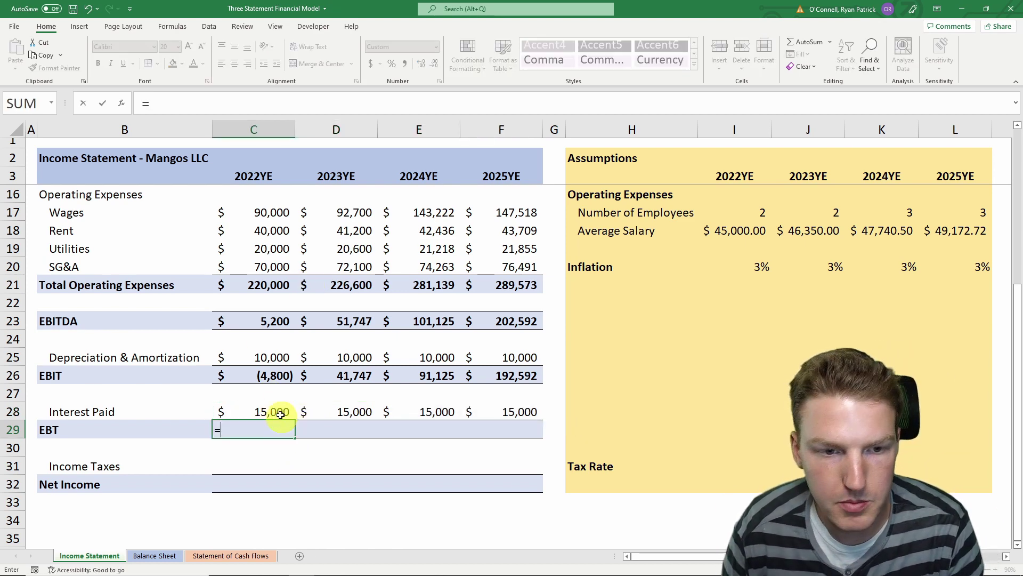
pyautogui.click(273, 374)
pyautogui.write('-')
pyautogui.click(262, 412)
pyautogui.press('Return')
pyautogui.click(251, 427)
pyautogui.moveTo(296, 438); pyautogui.dragTo(496, 430)
pyautogui.click(338, 462)
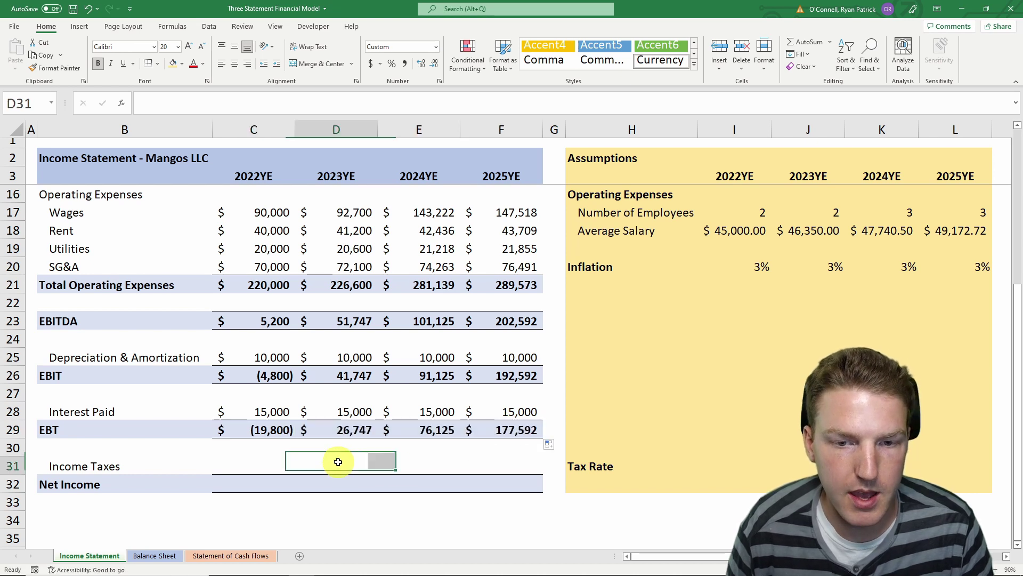
# Enter a 35% tax rate assumption for 2022YE.
pyautogui.click(243, 468)
pyautogui.click(102, 468)
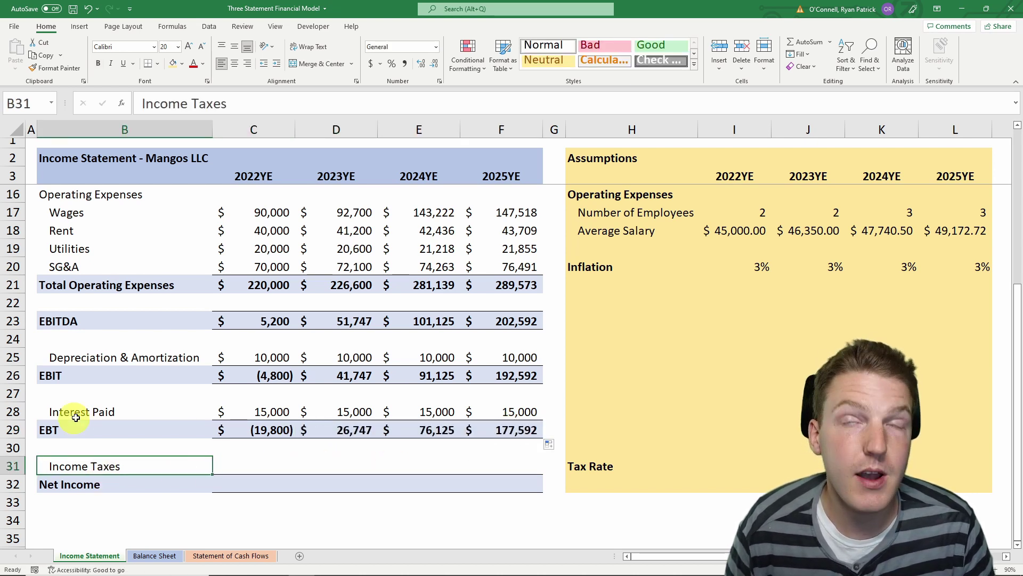
pyautogui.click(70, 483)
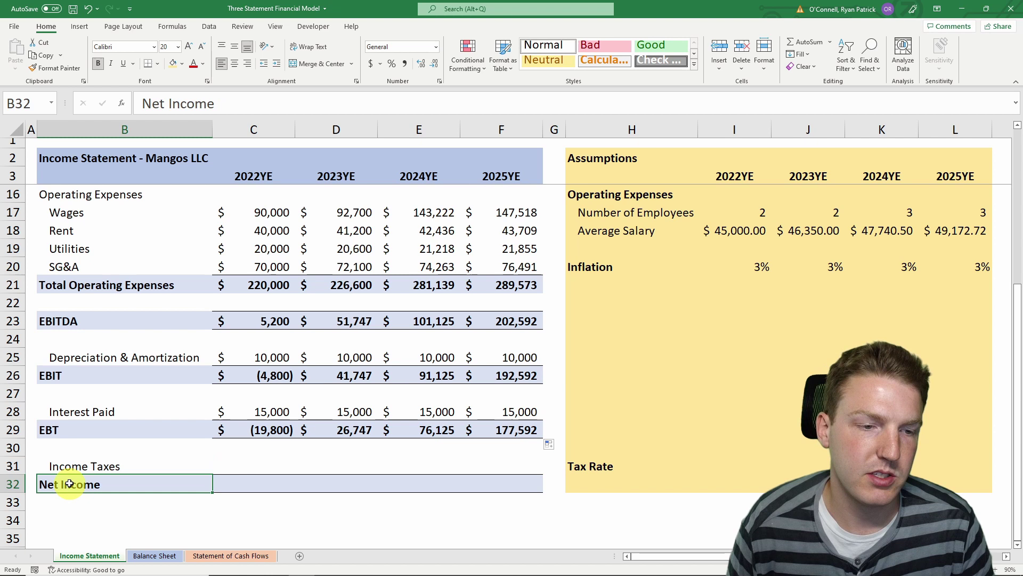
pyautogui.click(602, 467)
pyautogui.click(717, 465)
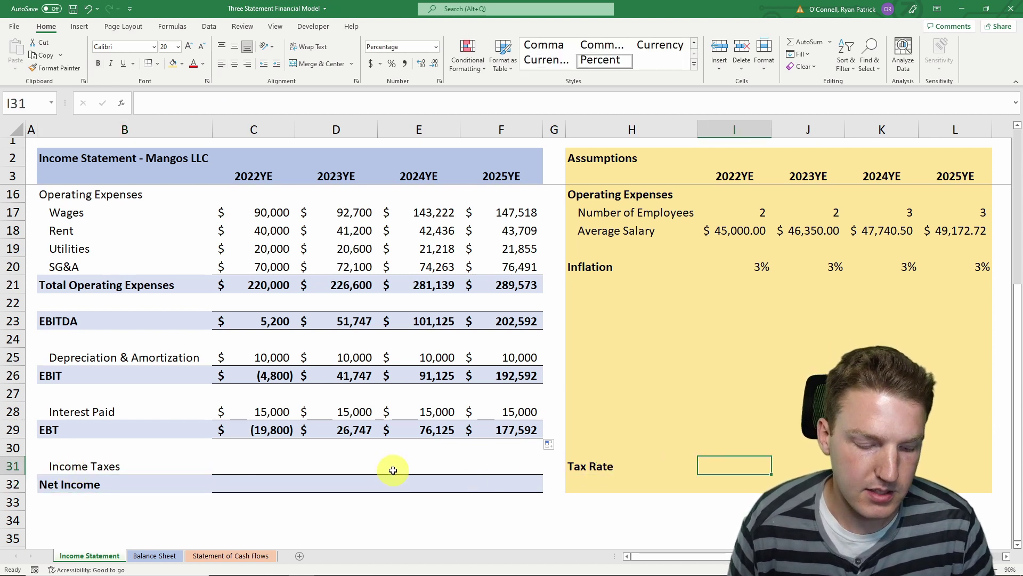
pyautogui.write('35')
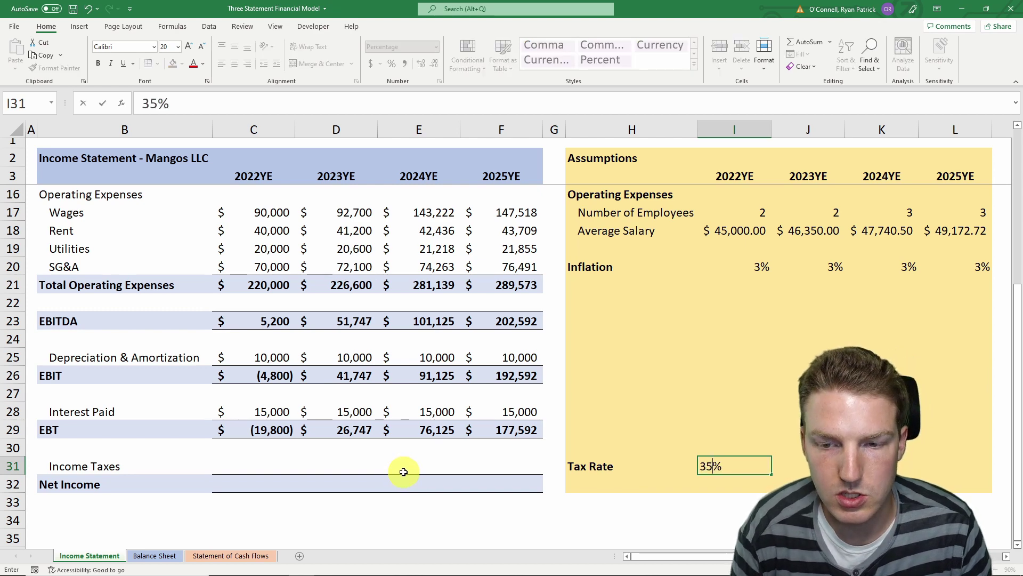
pyautogui.press('Return')
# Copy the 35% tax rate into 2023YE through 2025YE.
pyautogui.press('Up')
pyautogui.hotkey('ctrl', 'c')
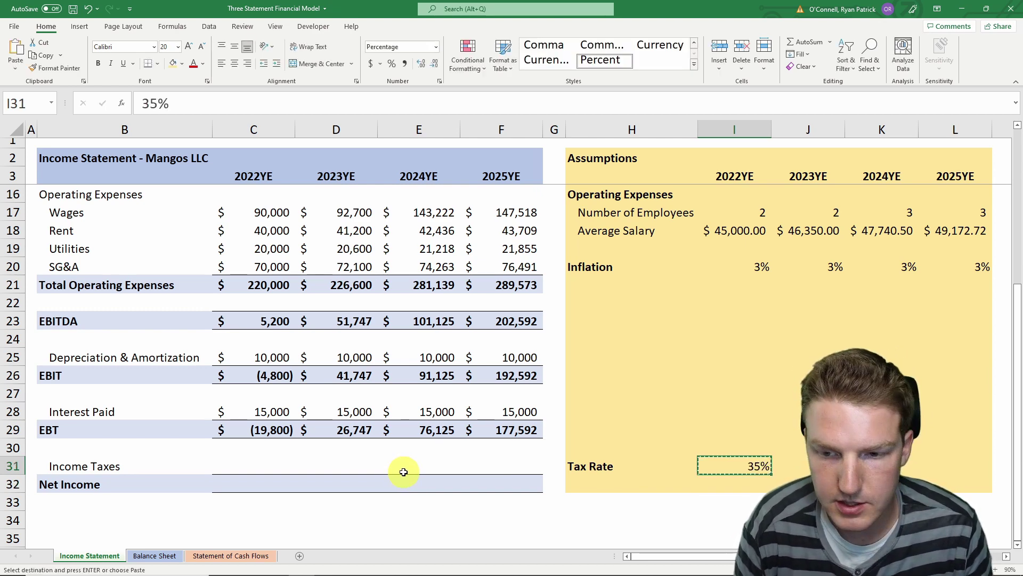
pyautogui.press('Right')
pyautogui.hotkey('shift', 'Right')
pyautogui.hotkey('shift', 'Right')
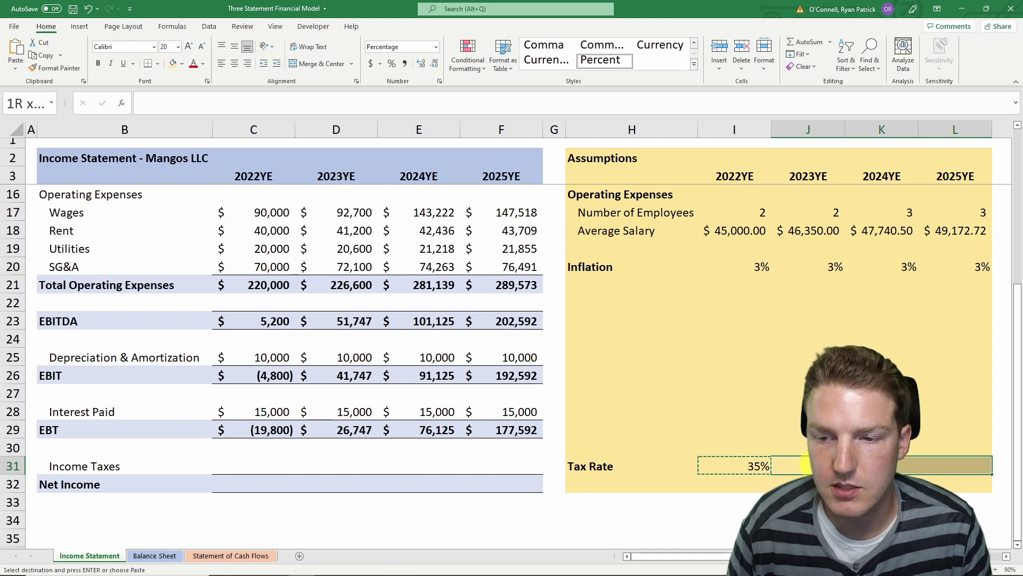
pyautogui.rightClick(805, 466)
pyautogui.click(859, 223)
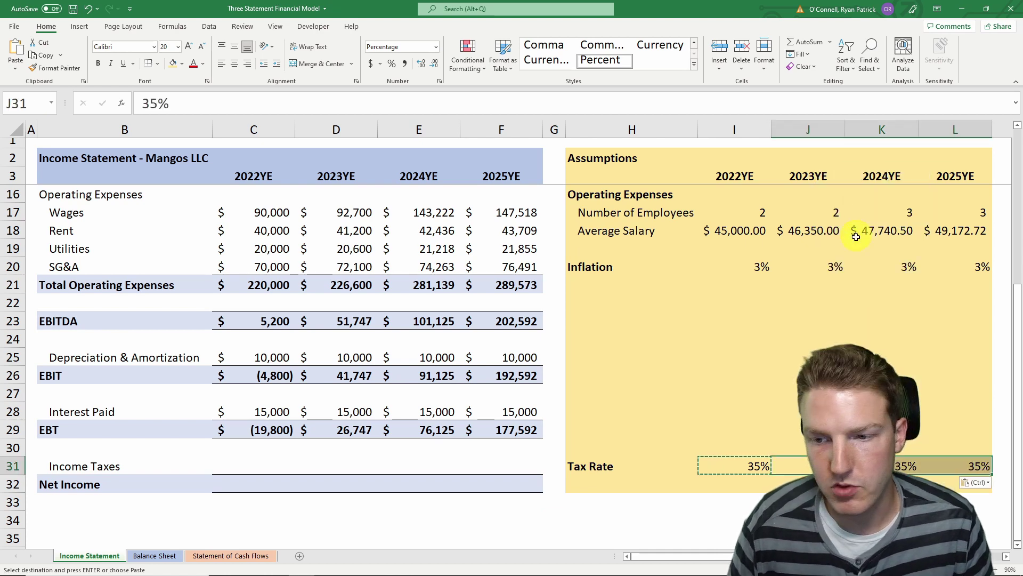
pyautogui.click(788, 329)
pyautogui.click(269, 465)
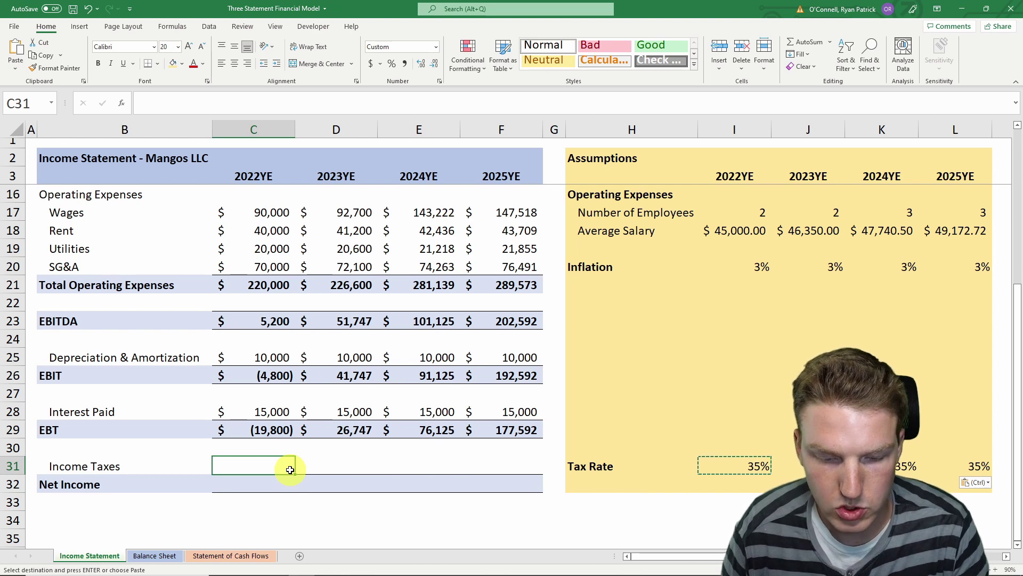
# Calculate Income Taxes as EBT times the tax rate and fill it to 2025YE.
pyautogui.write('=')
pyautogui.click(262, 430)
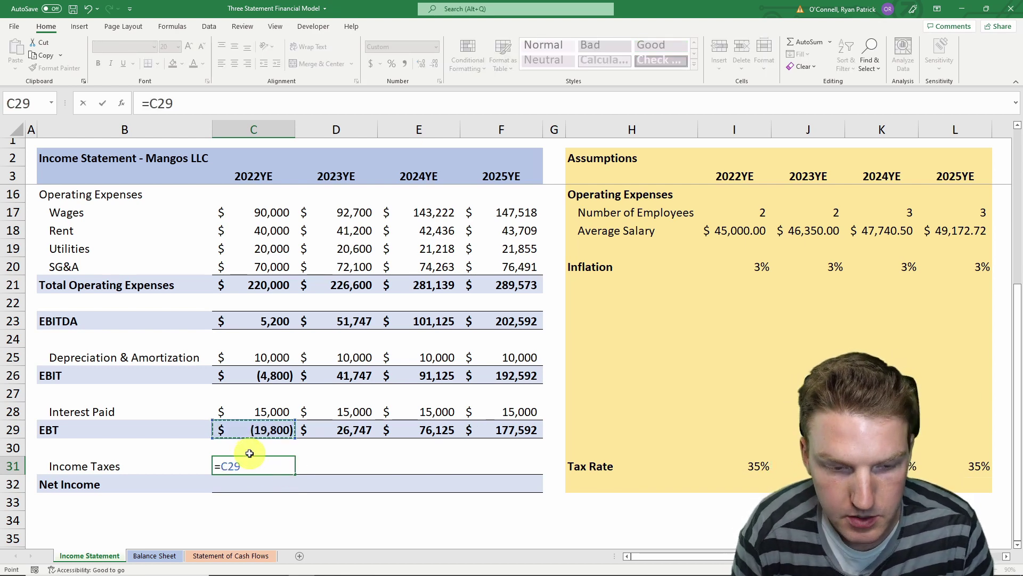
pyautogui.write('*')
pyautogui.click(760, 465)
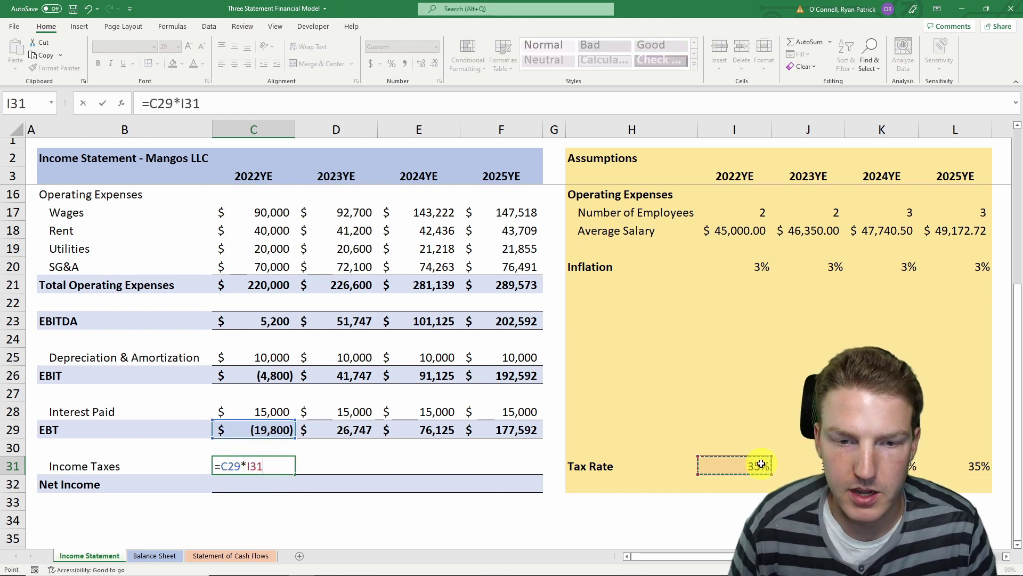
pyautogui.press('Return')
pyautogui.click(283, 465)
pyautogui.moveTo(294, 474); pyautogui.dragTo(521, 465)
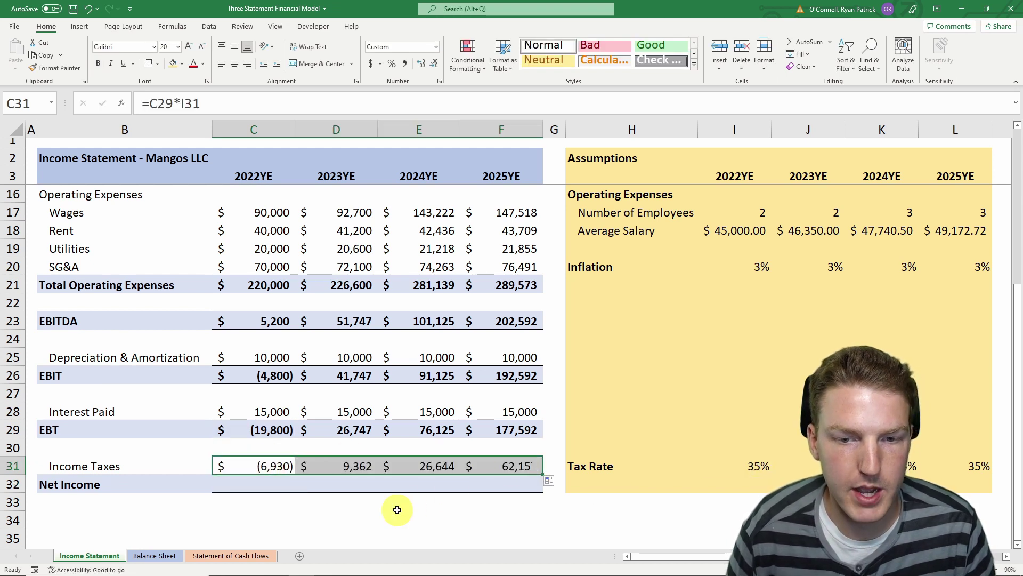
# Calculate Net Income as EBT minus Income Taxes and fill it to 2025YE.
pyautogui.click(258, 481)
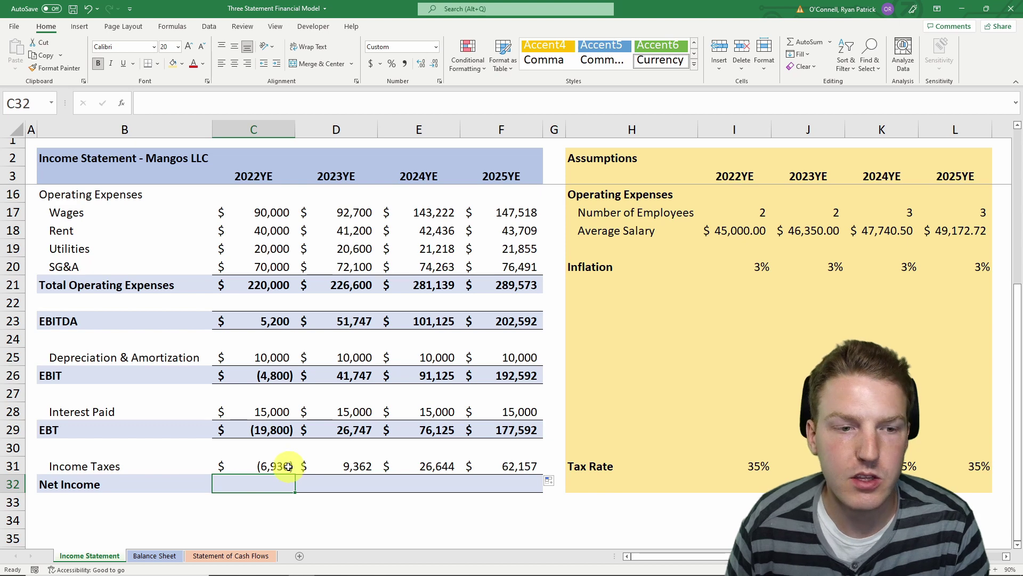
pyautogui.write('=')
pyautogui.click(272, 432)
pyautogui.write('-')
pyautogui.click(266, 466)
pyautogui.press('Return')
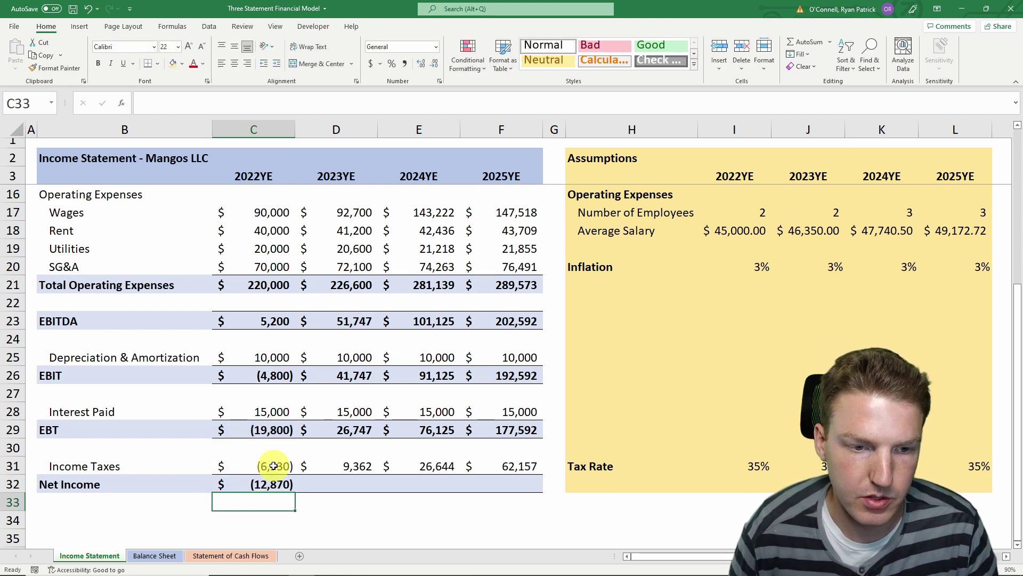
pyautogui.click(269, 483)
pyautogui.moveTo(295, 495); pyautogui.dragTo(512, 482)
pyautogui.click(473, 507)
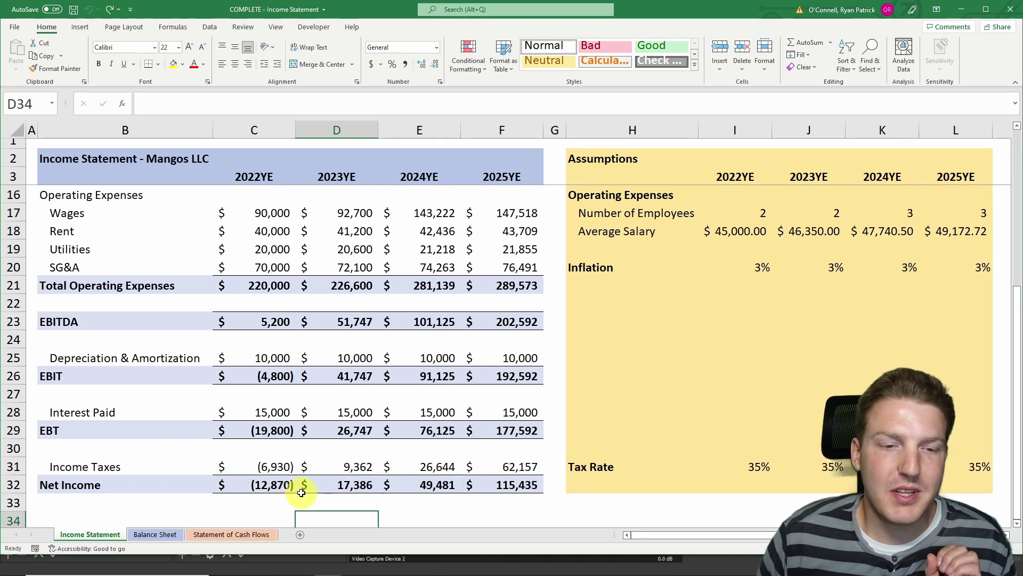
pyautogui.click(362, 451)
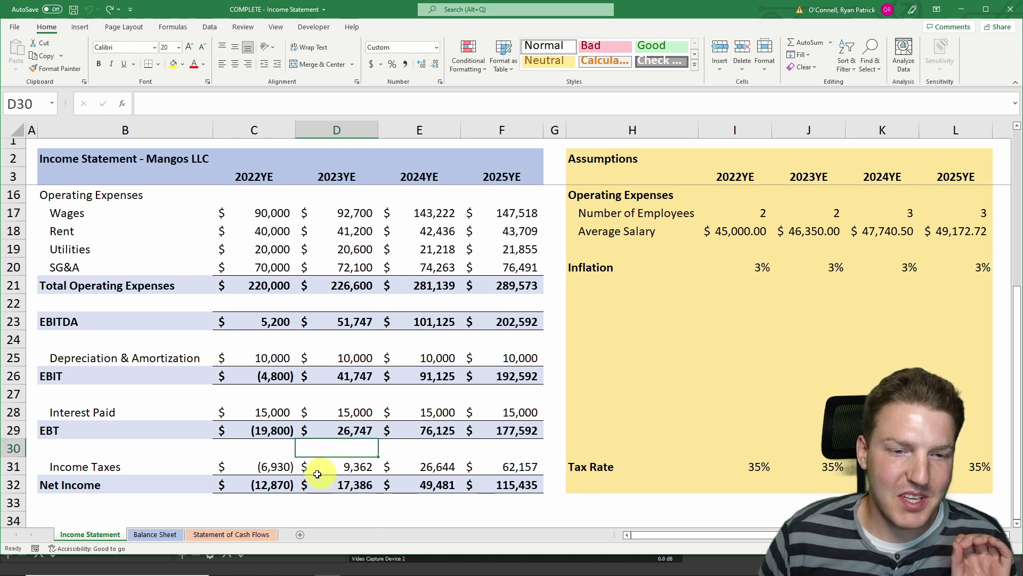
pyautogui.click(250, 486)
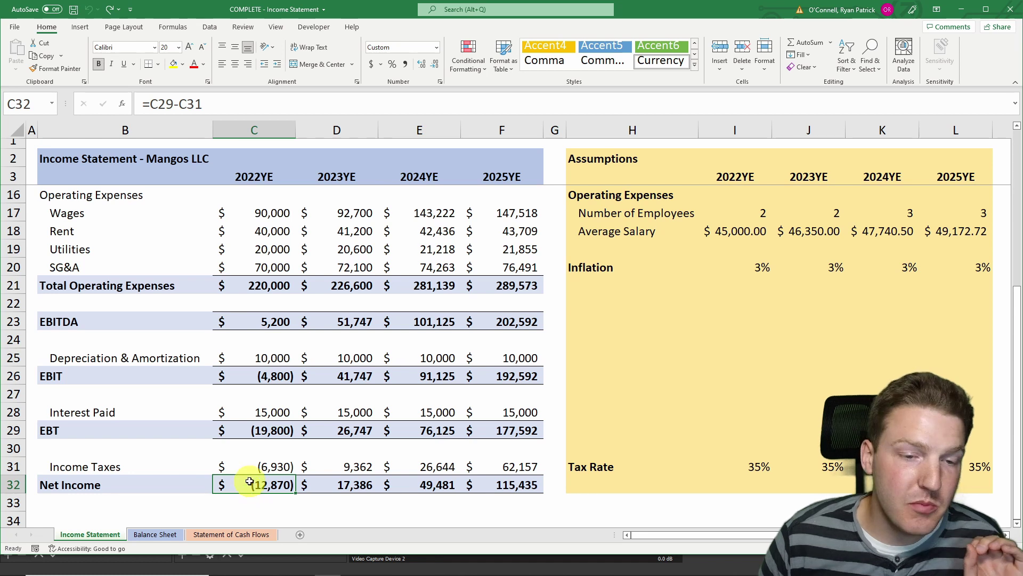
pyautogui.moveTo(320, 485); pyautogui.dragTo(531, 482)
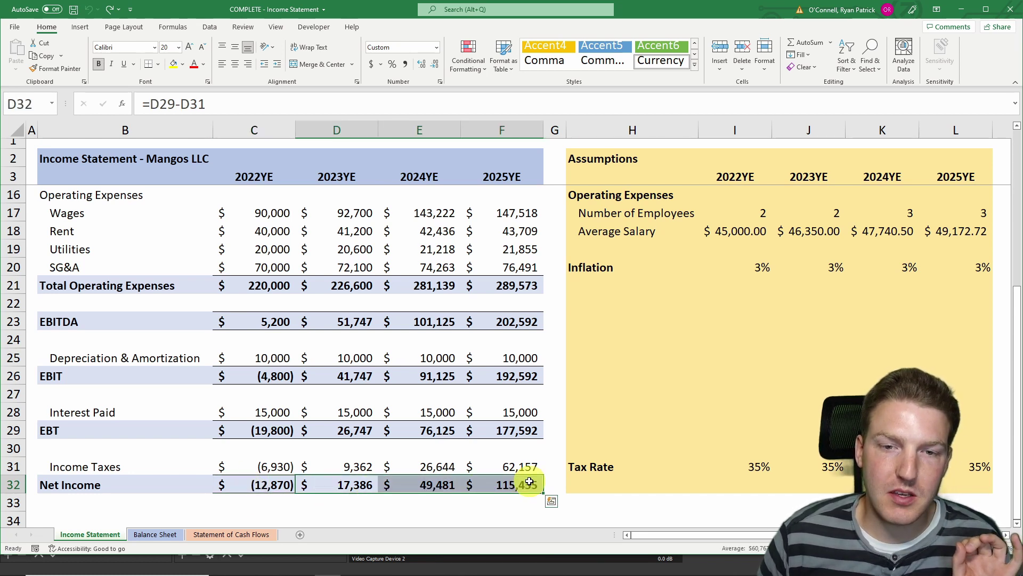
pyautogui.click(535, 465)
pyautogui.click(517, 448)
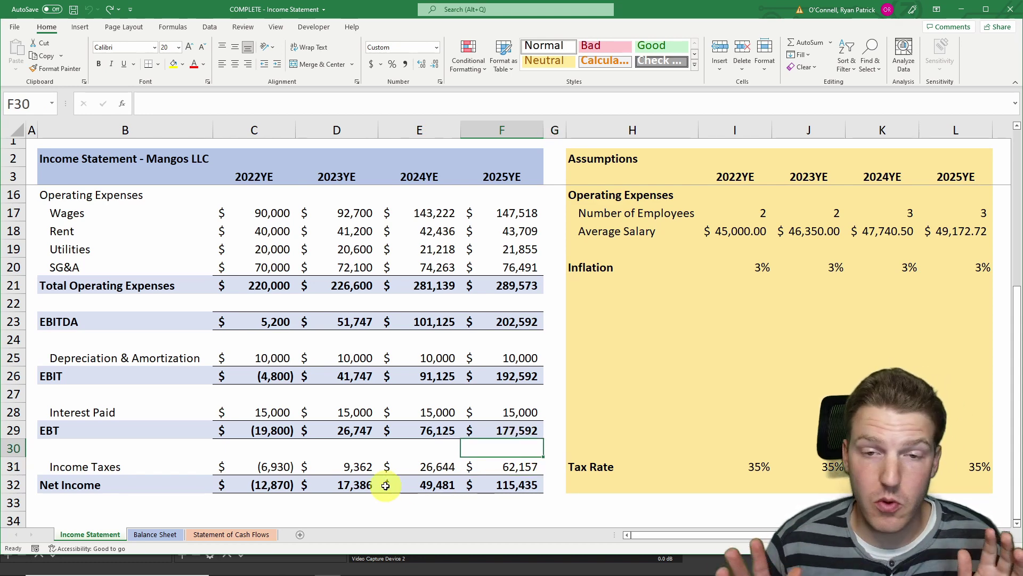
pyautogui.scroll(2, 331, 290)
pyautogui.scroll(-2, 333, 293)
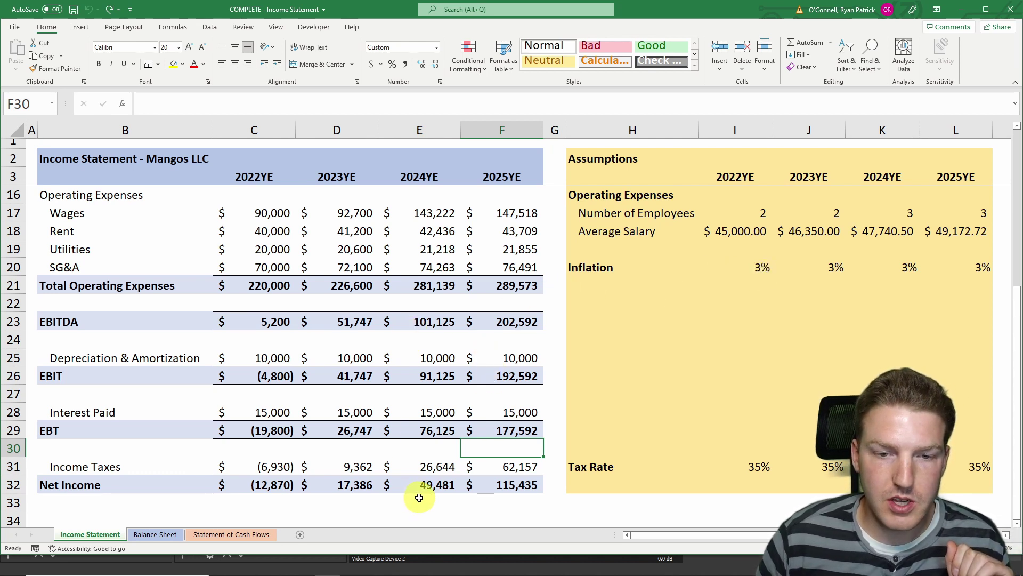
pyautogui.click(419, 130)
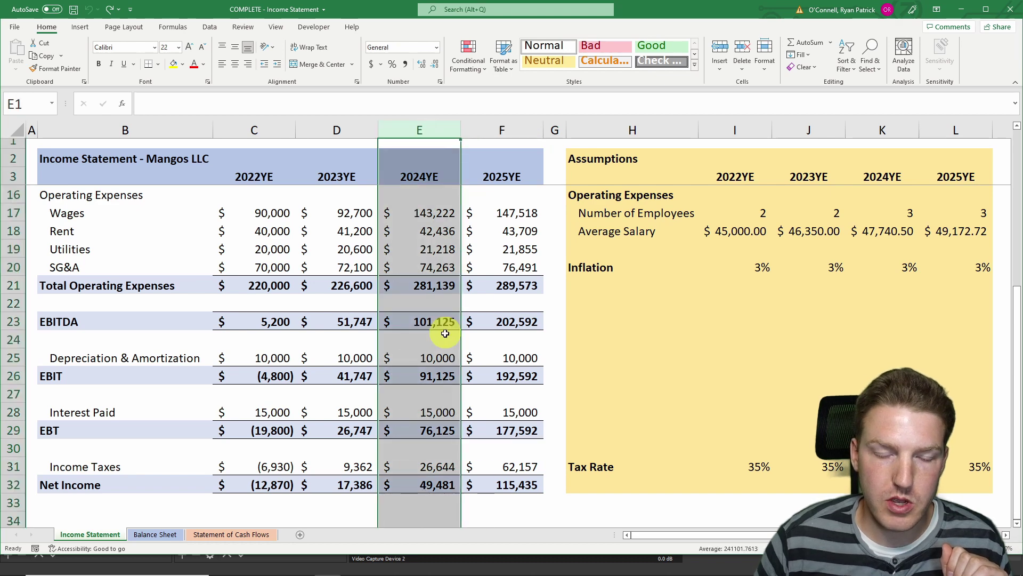
pyautogui.click(432, 484)
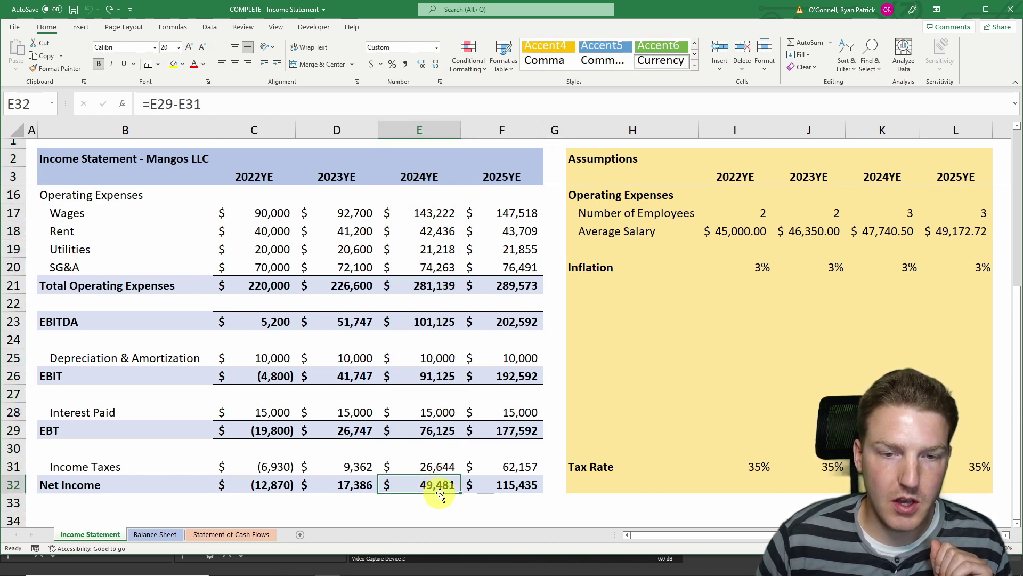
pyautogui.click(434, 467)
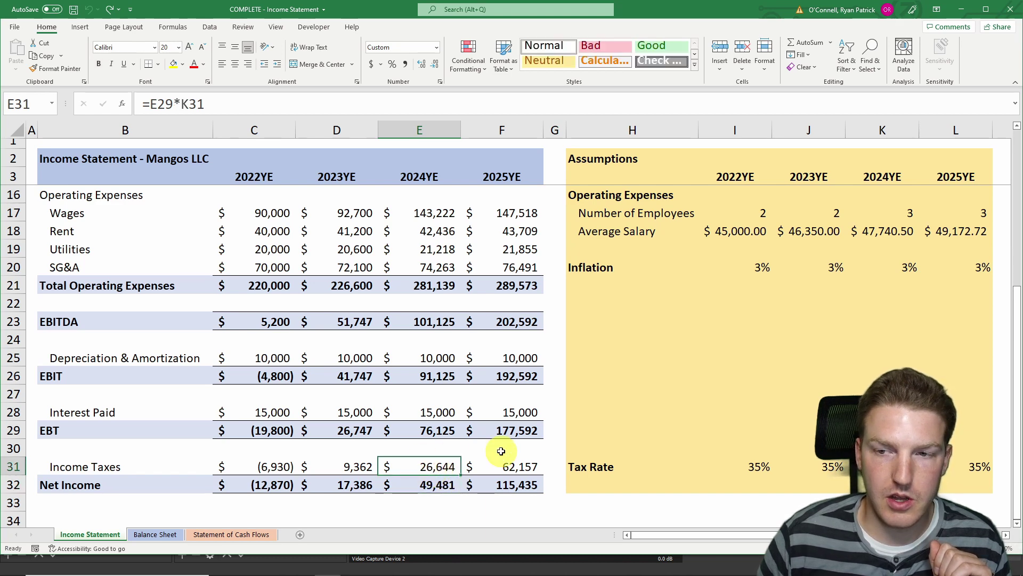
# Set the 2024YE employee count in K17 to 4 and review the recalculated net income, tax and EBT.
pyautogui.click(893, 212)
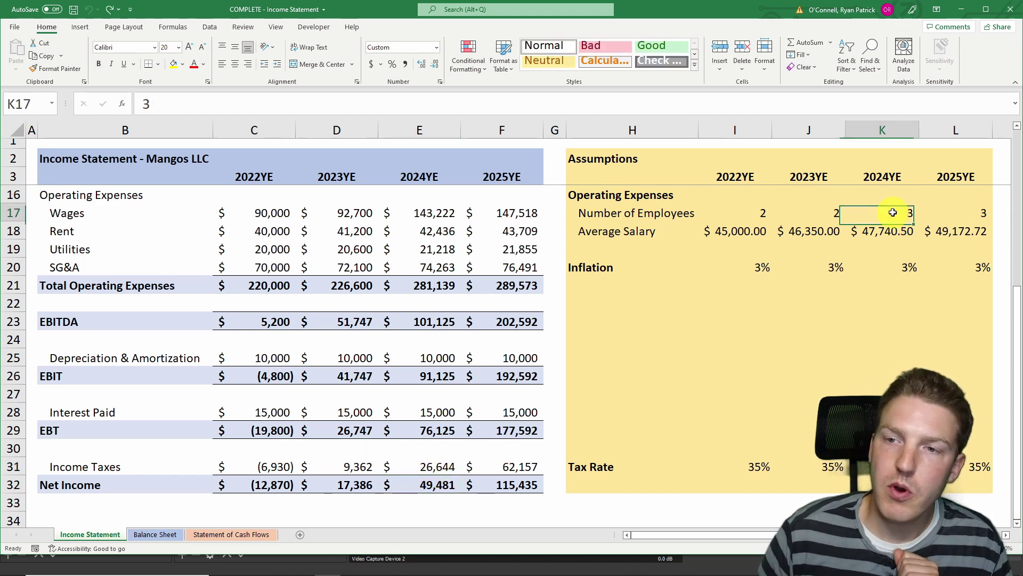
pyautogui.write('4')
pyautogui.press('Return')
pyautogui.click(421, 493)
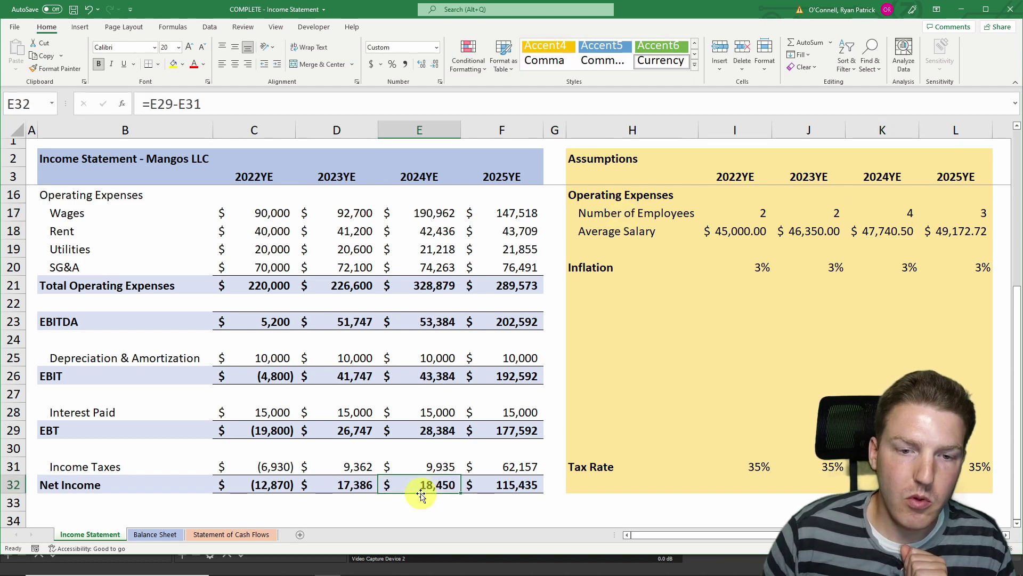
pyautogui.click(427, 466)
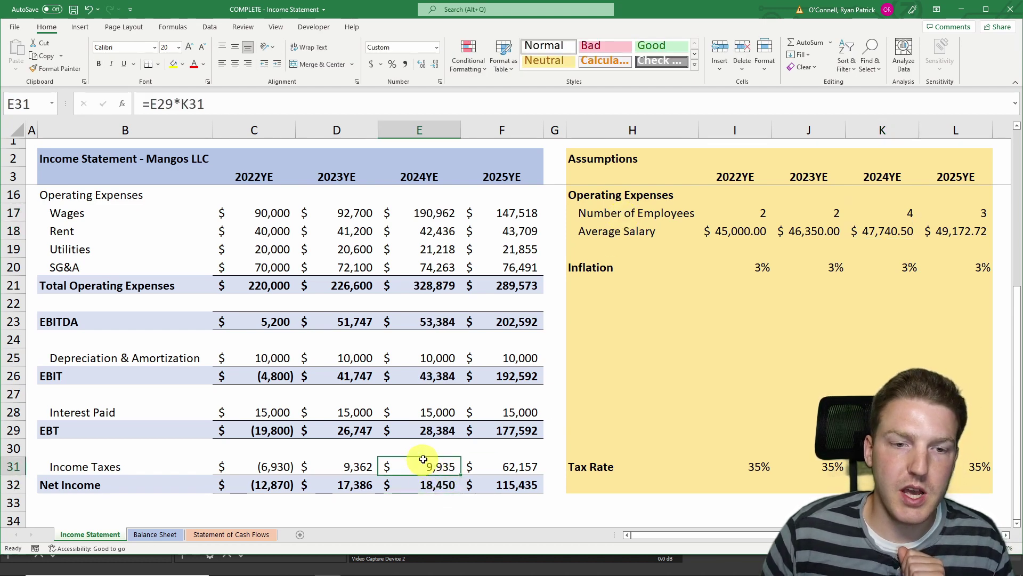
pyautogui.click(438, 433)
# Change the 2024YE employee count to 2 and confirm net income becomes $80,513.
pyautogui.click(911, 212)
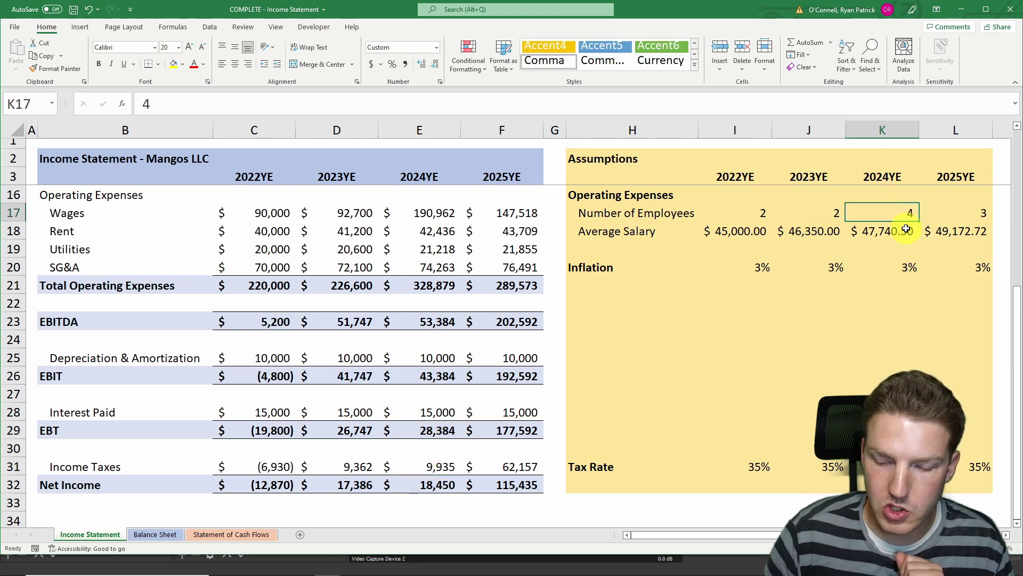
pyautogui.write('2')
pyautogui.press('Return')
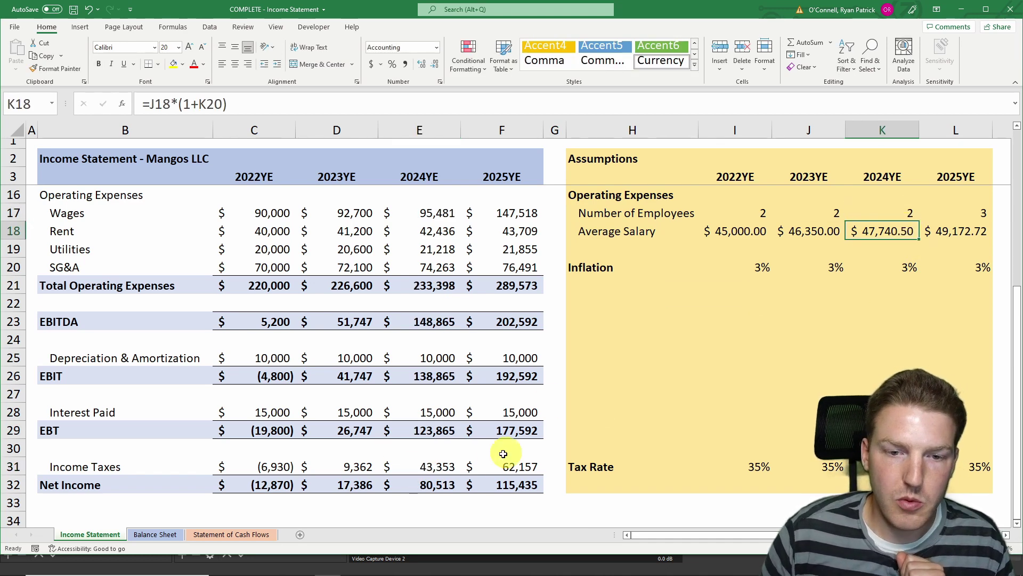
pyautogui.click(453, 482)
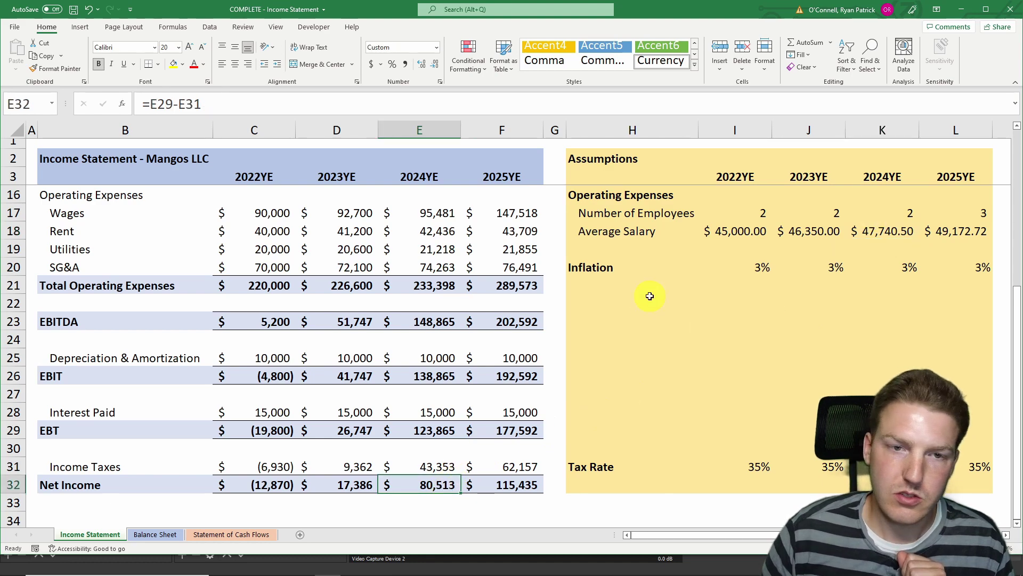
pyautogui.scroll(4, 563, 343)
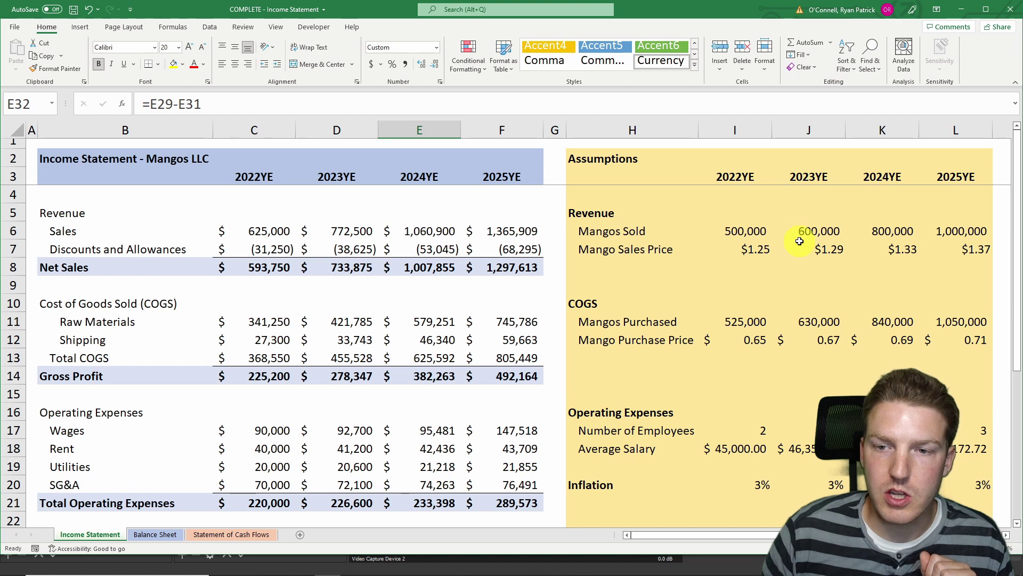
pyautogui.scroll(-6, 389, 323)
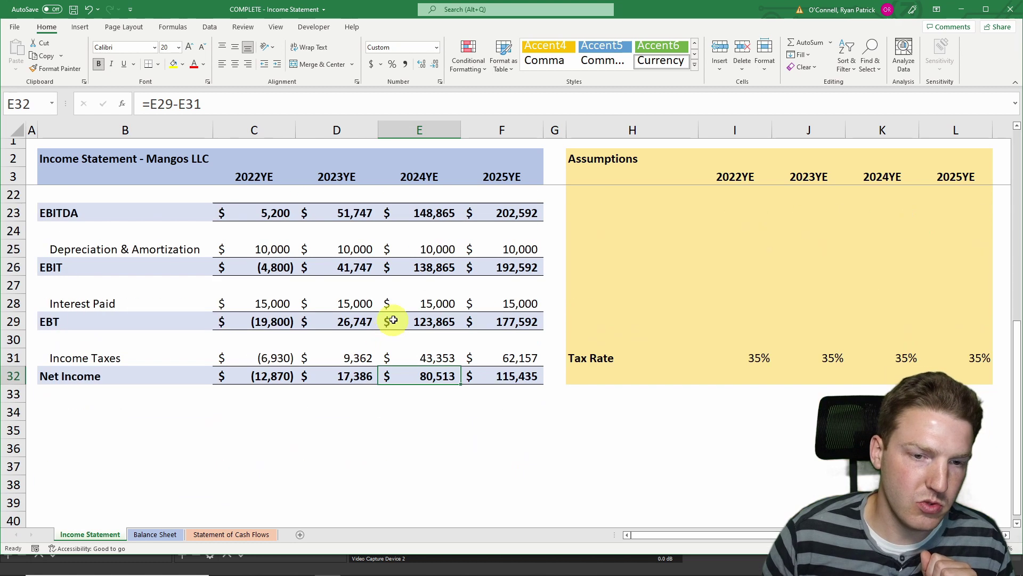